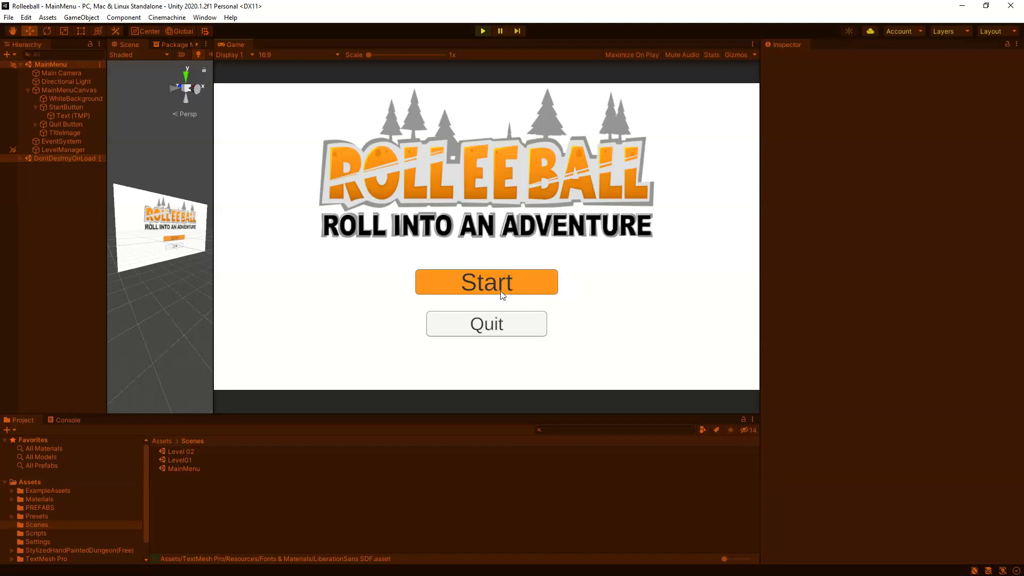
Step: Start the game from the finished main menu in the running preview
left_click(498, 284)
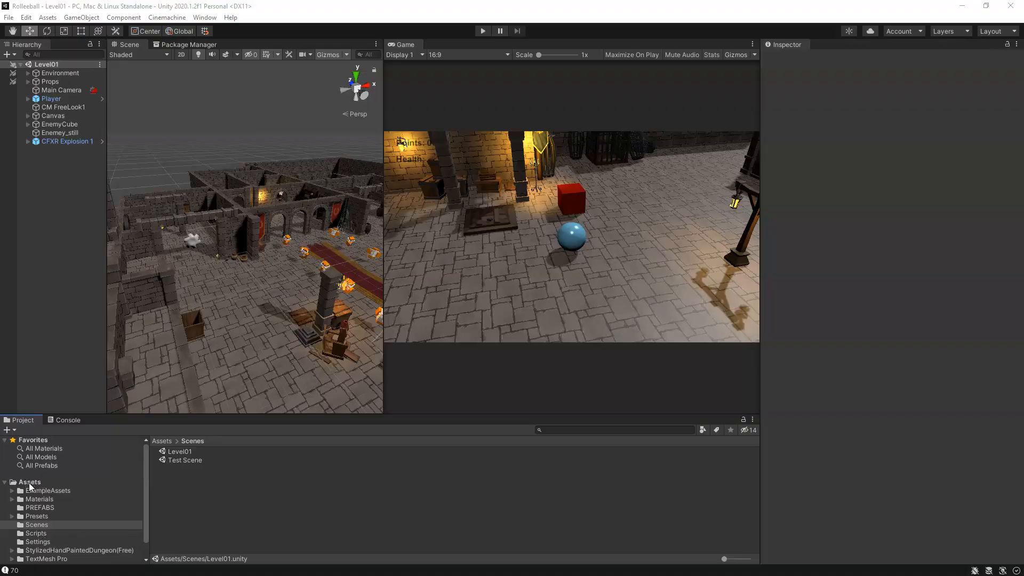
left_click(36, 525)
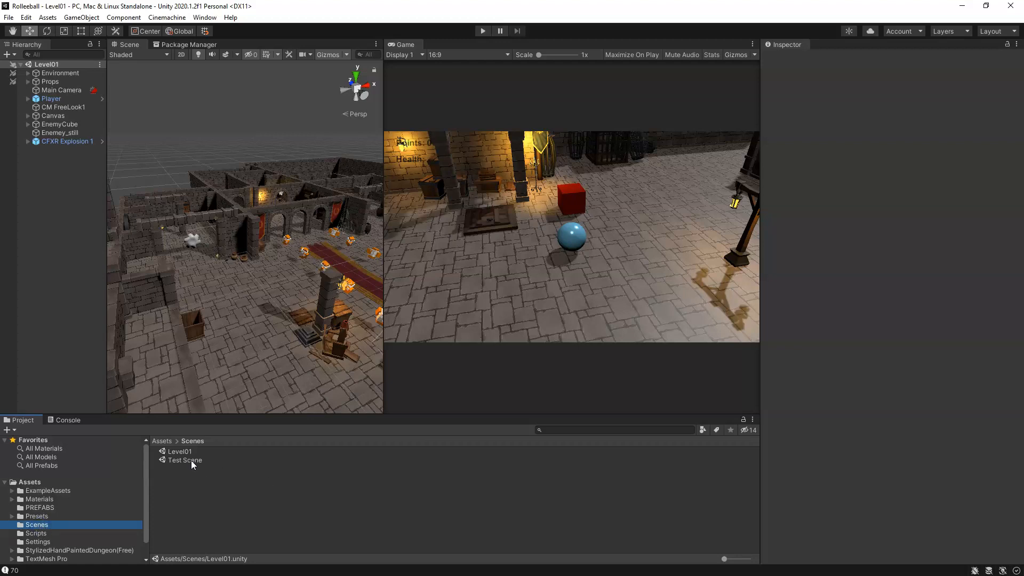
right_click(179, 489)
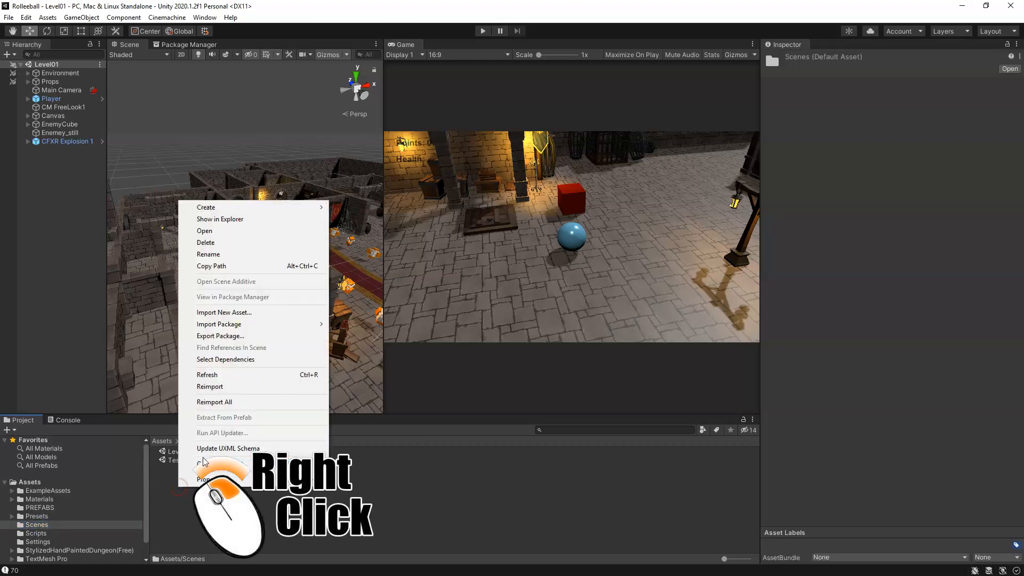
left_click(203, 507)
right_click(181, 490)
left_click(272, 514)
mouse_move(724, 559)
left_mouse_down()
mouse_move(761, 559)
mouse_move(723, 560)
left_mouse_up()
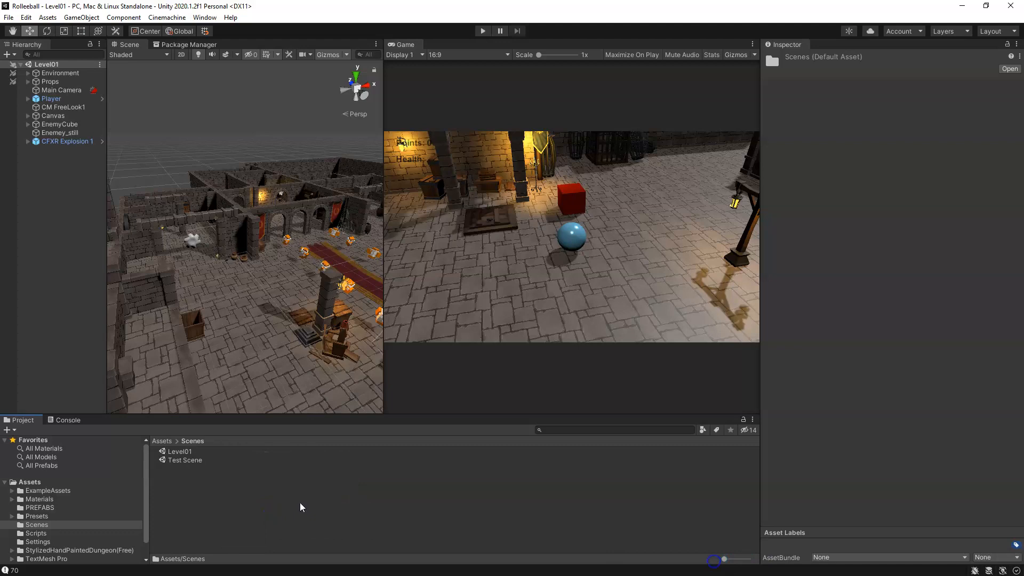
Step: Create a new scene named MainMenu in the Scenes folder and open it
right_click(232, 501)
mouse_move(281, 221)
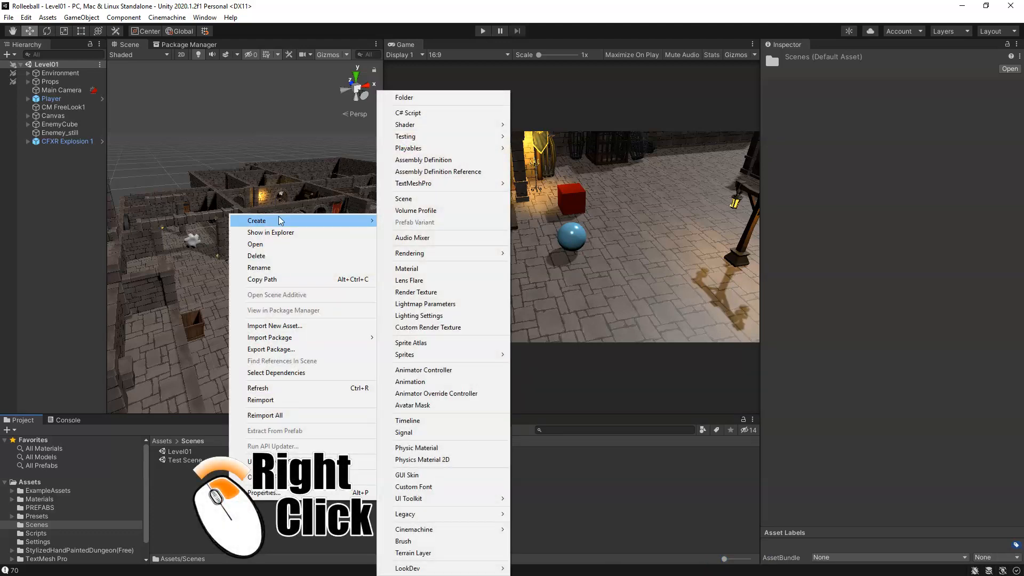
left_click(425, 201)
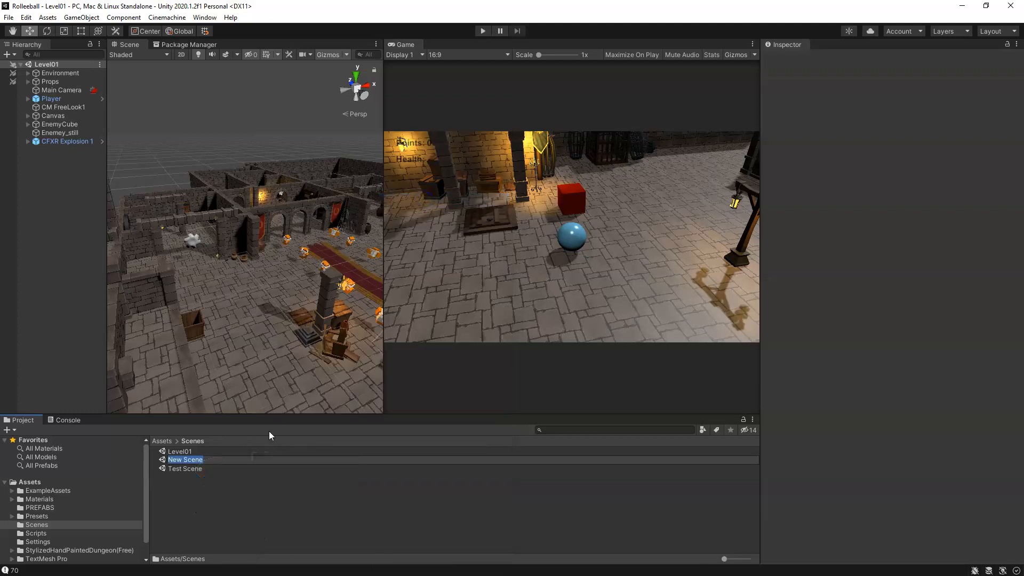
type("MainMenu")
key("Return")
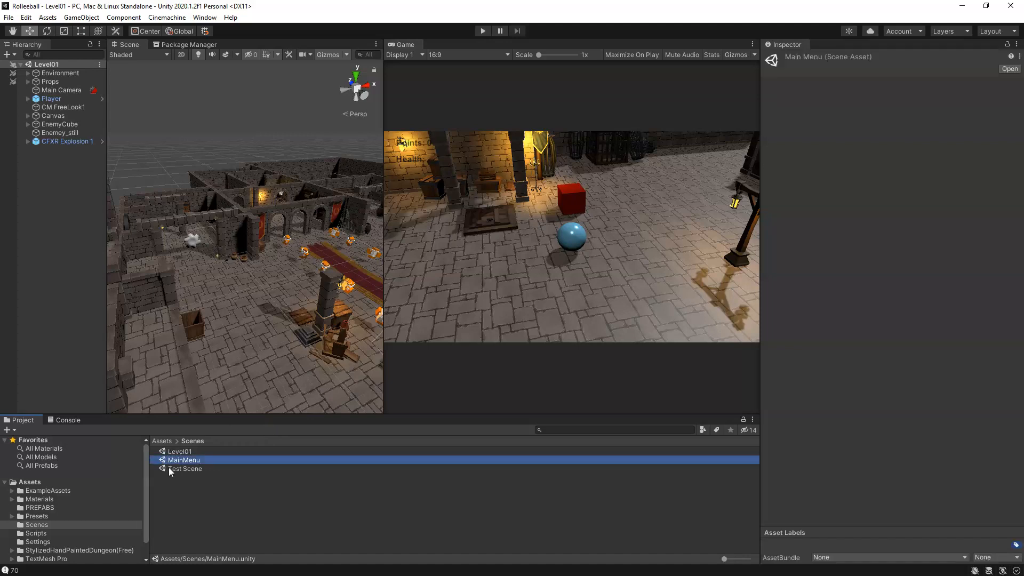
double_click(198, 459)
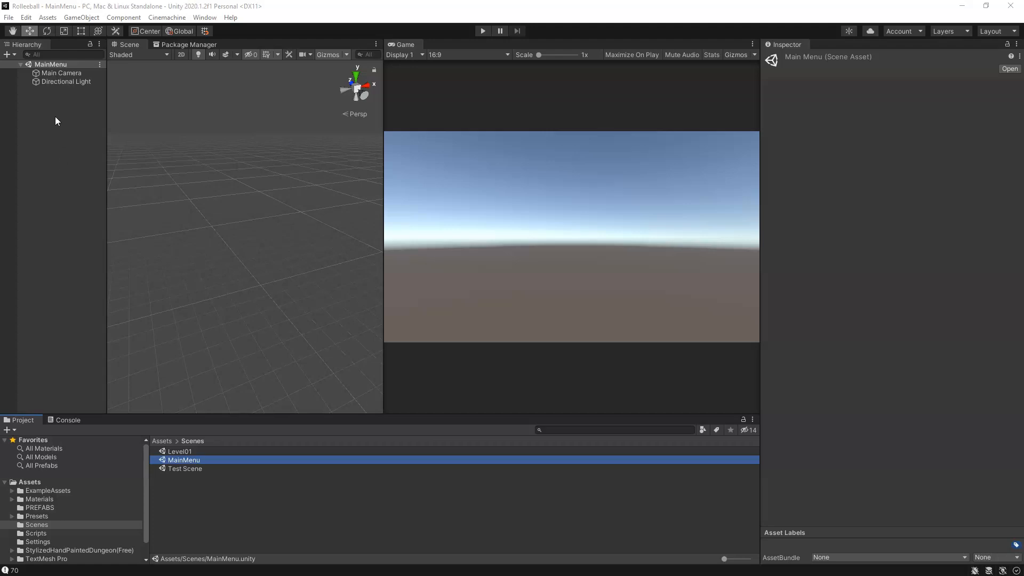
Step: Add a TextMeshPro UI button to the MainMenu scene
right_click(64, 153)
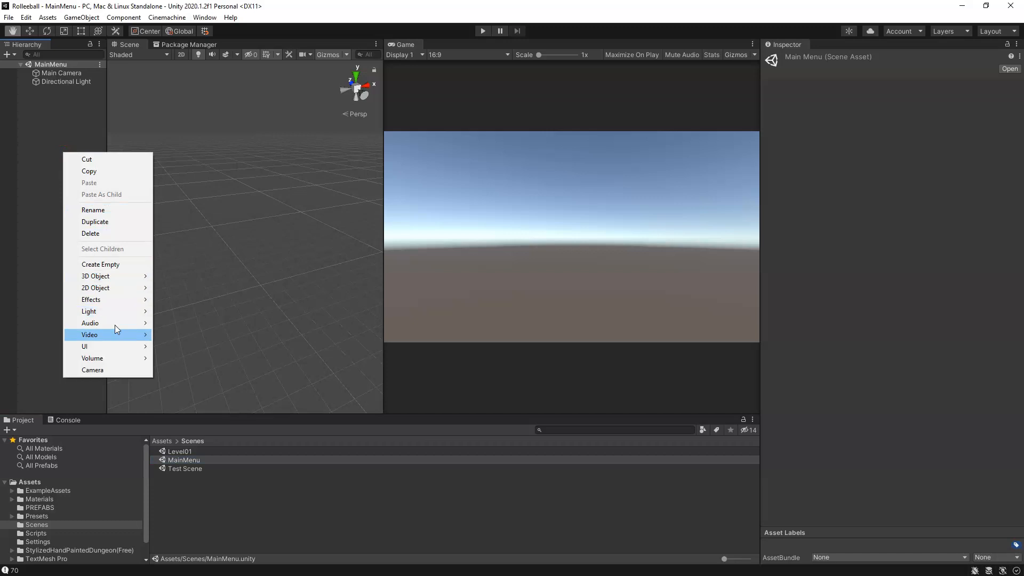
mouse_move(124, 347)
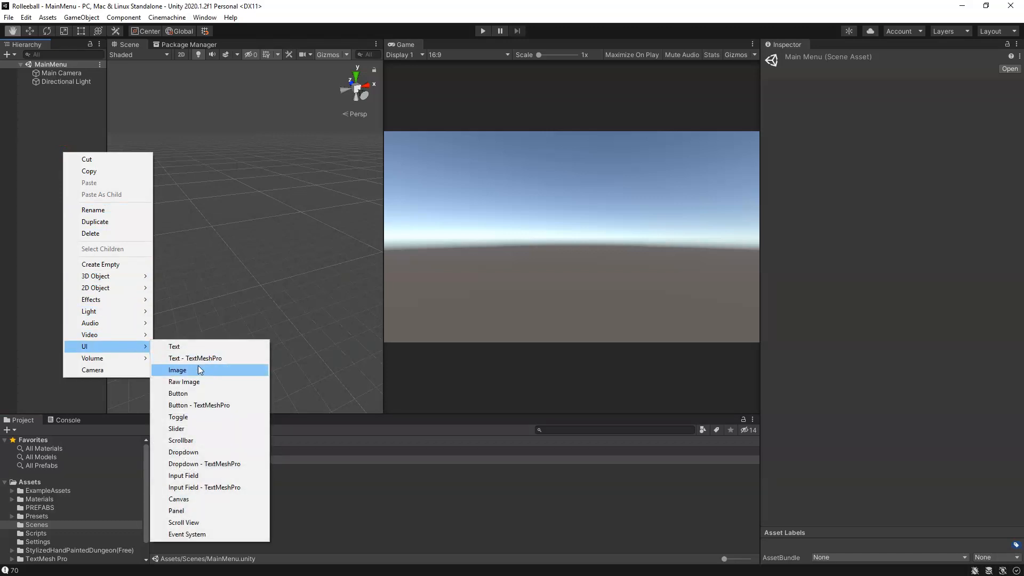
left_click(215, 405)
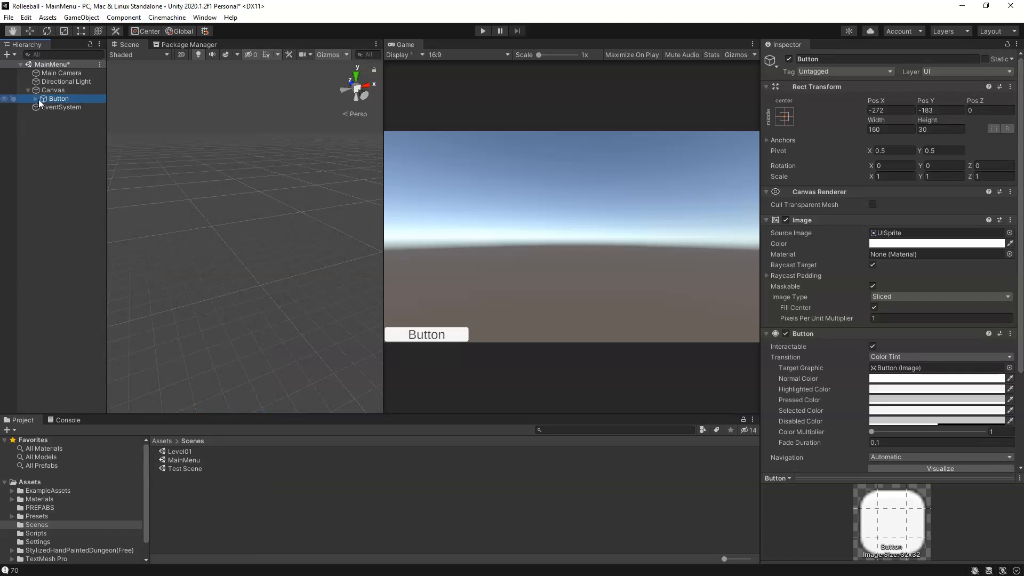
Step: Rename the button's parent canvas as MainMenuCanvas
left_click(51, 90)
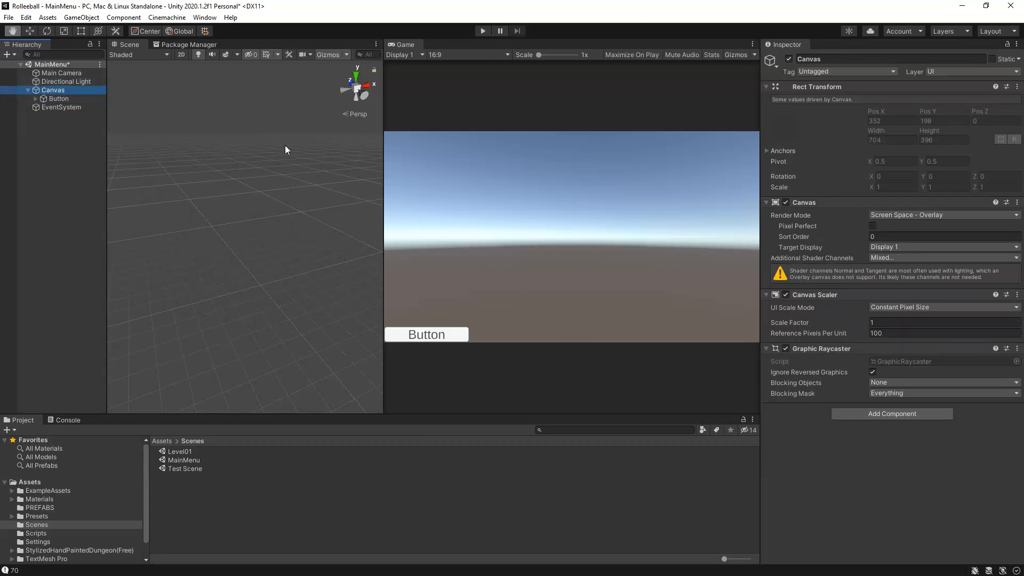
key("w")
left_click(835, 60)
left_click(835, 59)
type("MainMenu")
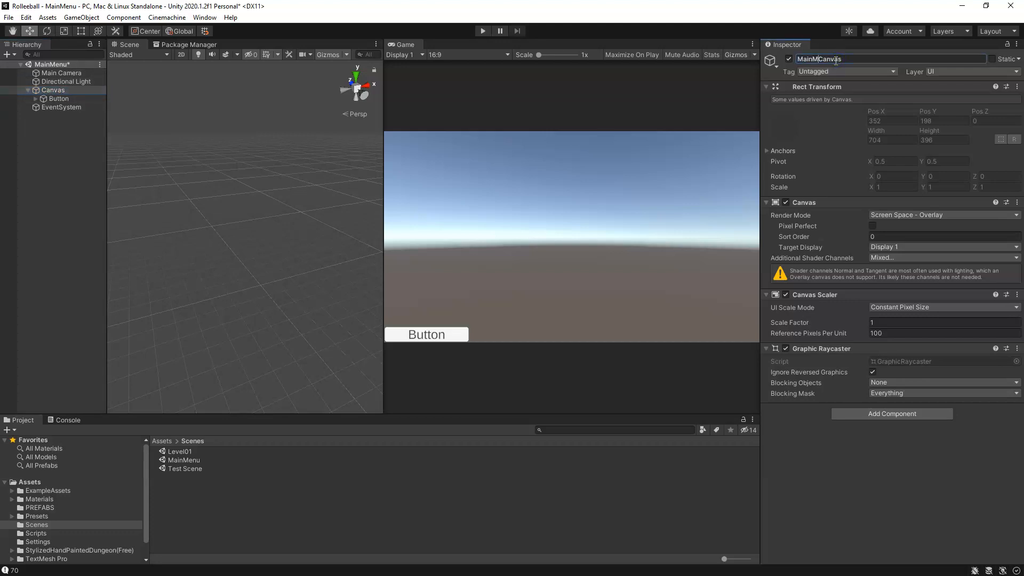
key("Return")
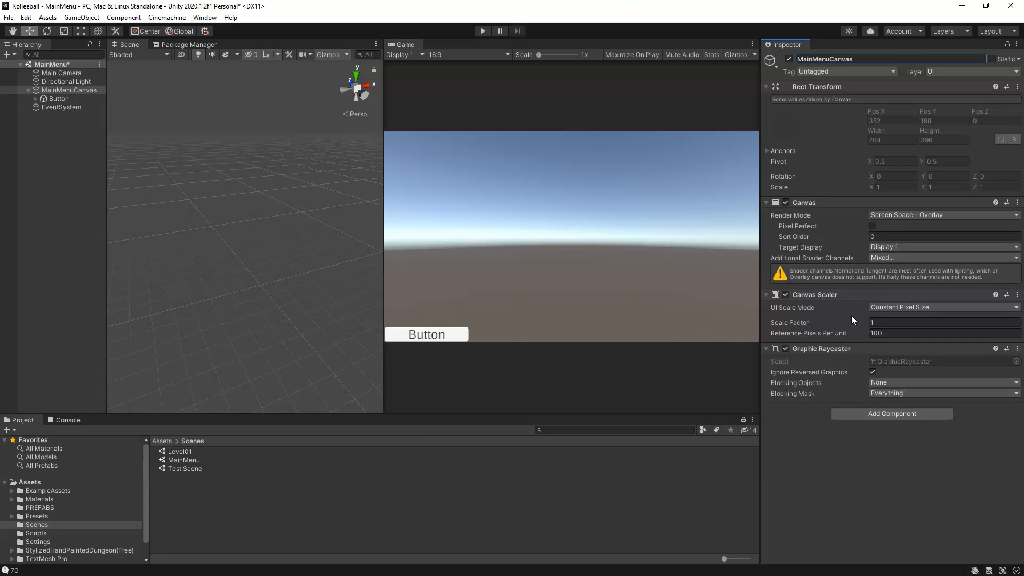
Step: Set the Canvas Scaler's UI scale mode on MainMenuCanvas to Scale With Screen Size
left_click(765, 295)
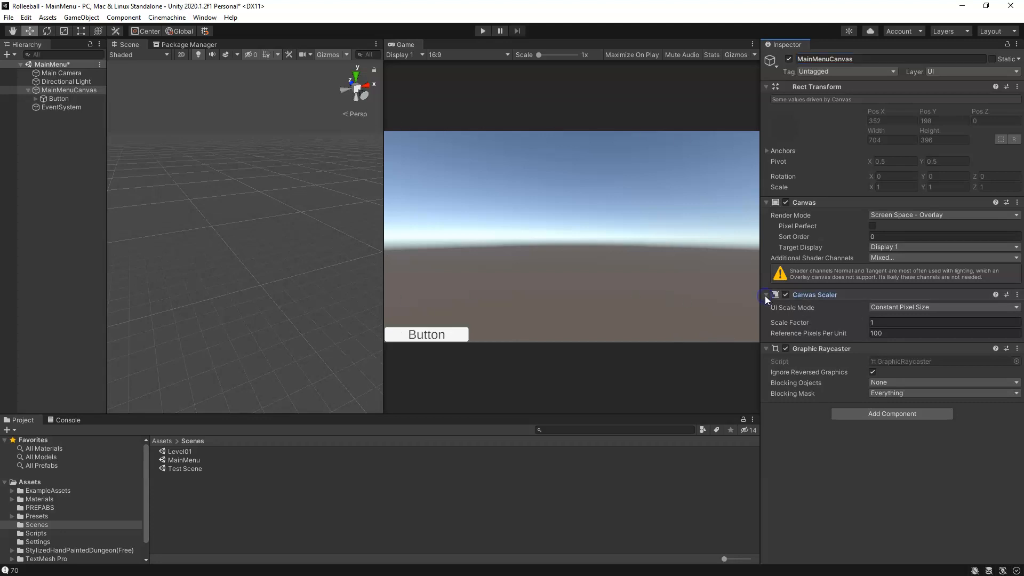
left_click(766, 295)
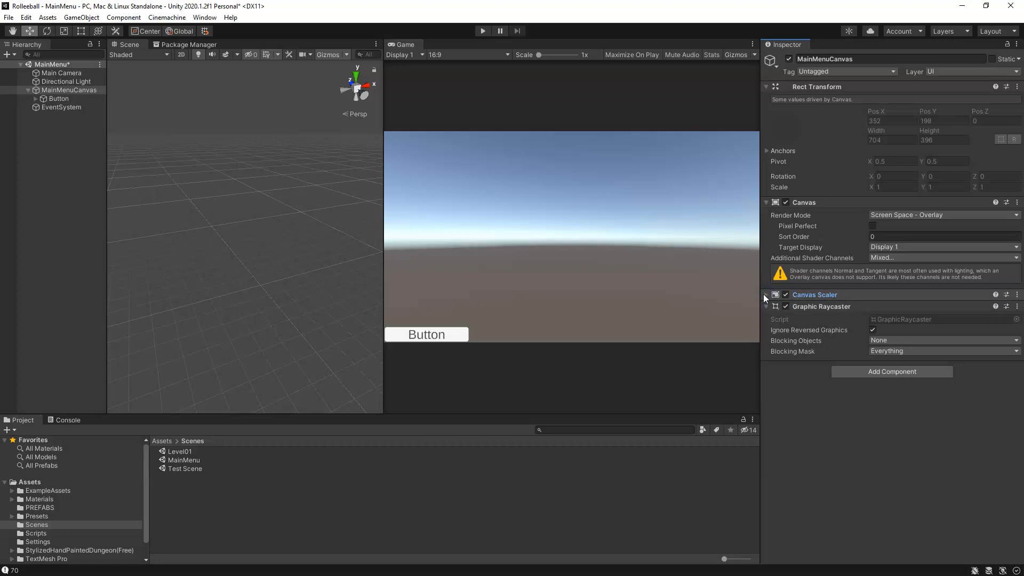
left_click(765, 295)
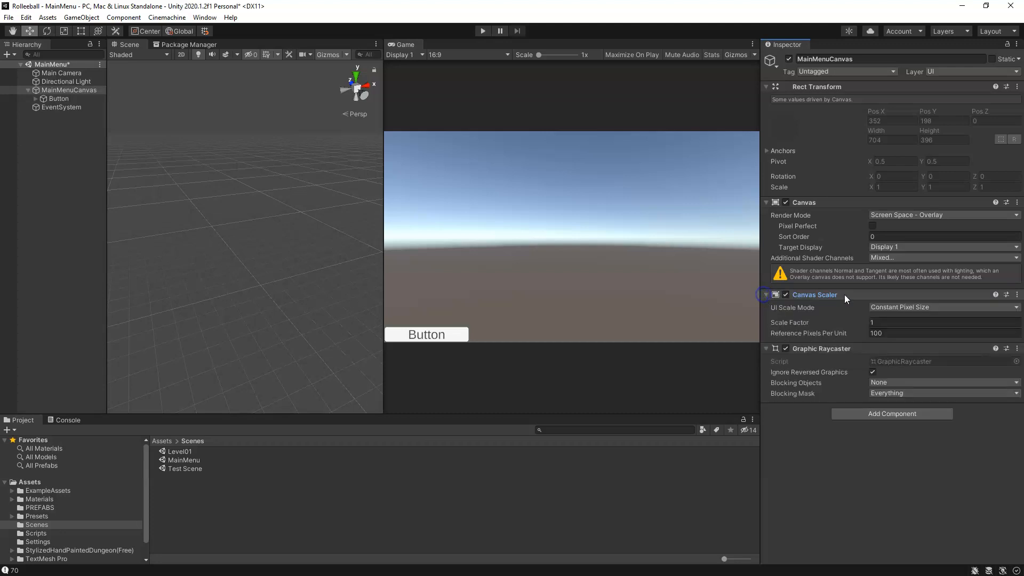
left_click(900, 306)
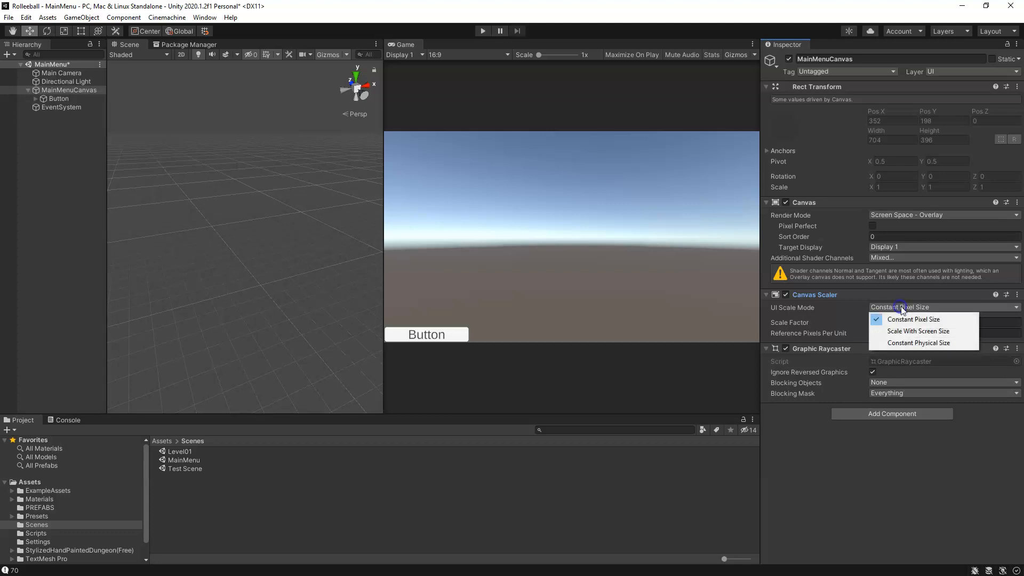
left_click(917, 330)
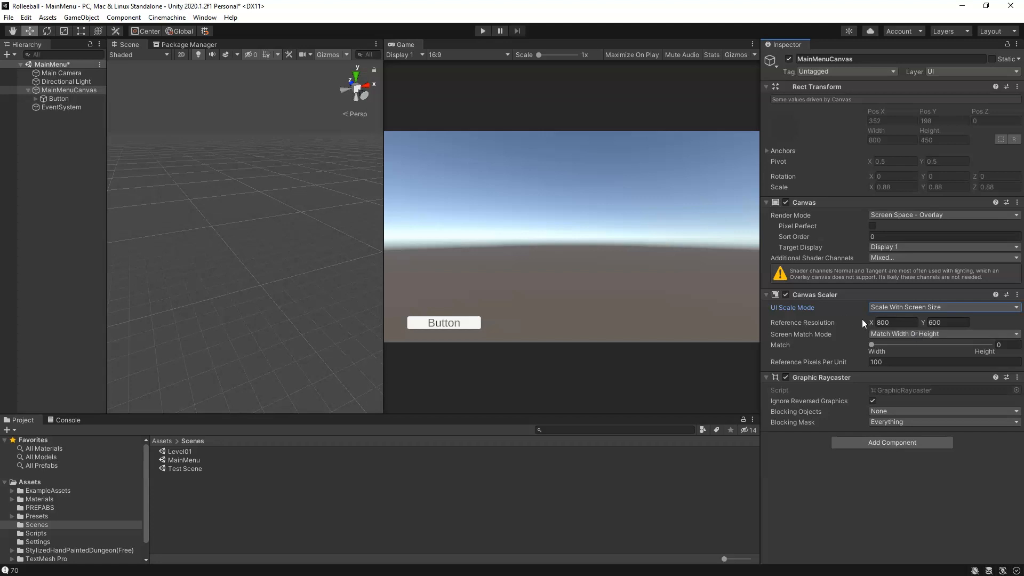
Step: Set the Canvas Scaler's reference resolution to 1920 by 1080
left_click(900, 322)
type("1920")
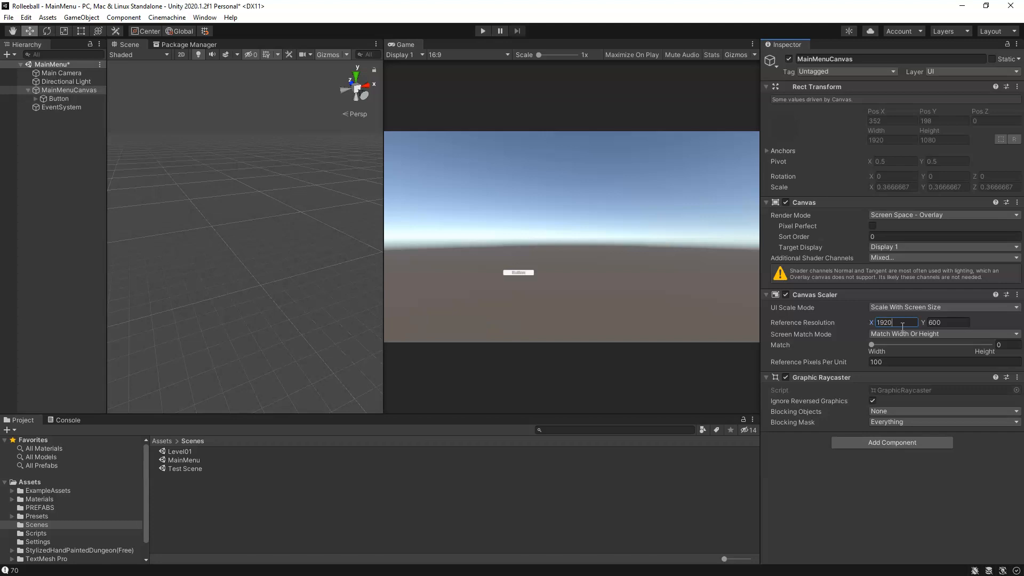
key("Tab")
type("1080")
left_click(896, 323)
Step: Test the canvas scaling by resizing the Game view with Free Aspect, and return its aspect ratio to 16:9
left_click(405, 45)
left_click_drag(384, 102, 418, 103)
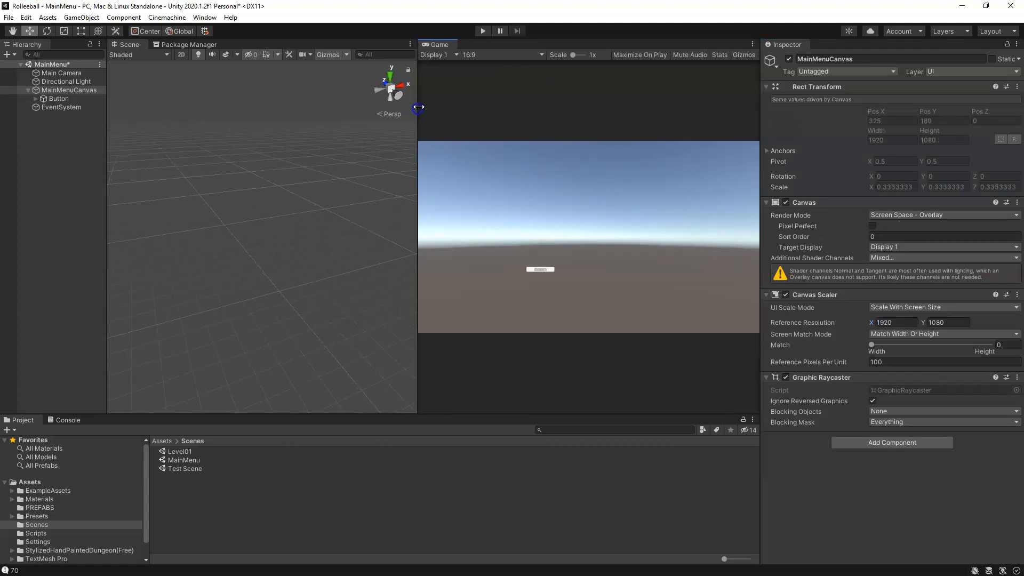
left_click(502, 56)
left_click(508, 53)
left_click(501, 52)
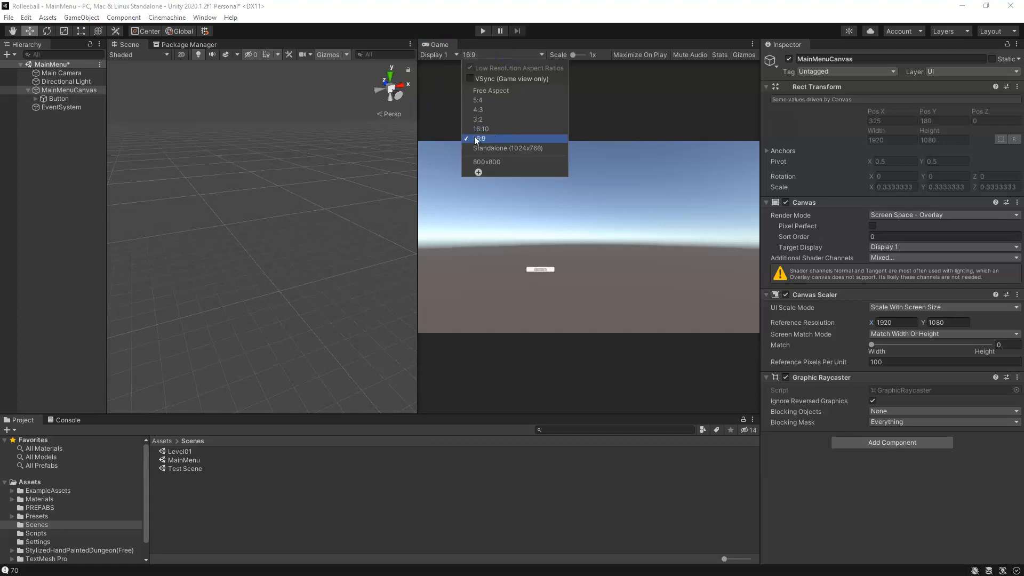
left_click(491, 90)
left_click_drag(418, 237, 411, 212)
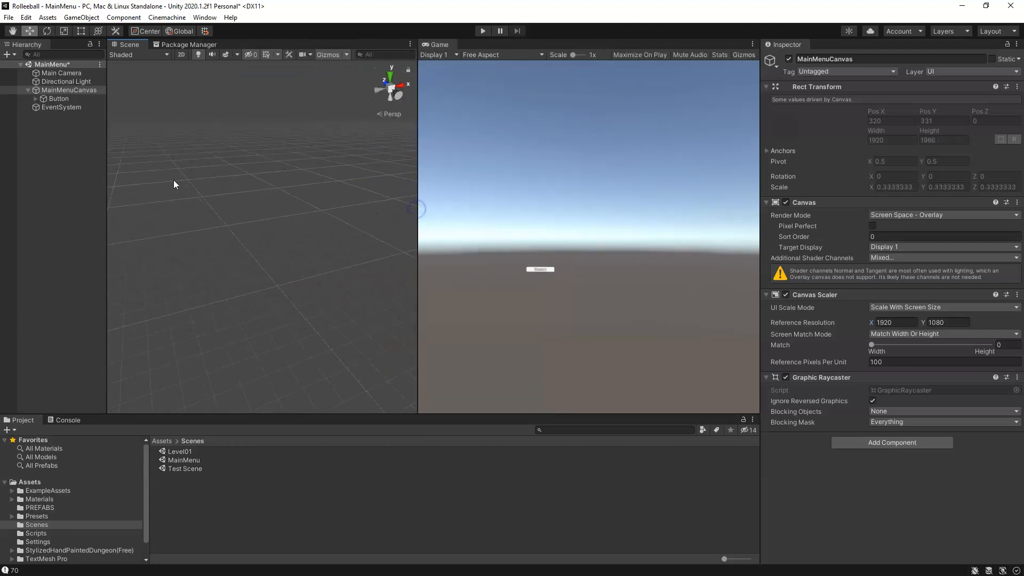
left_click_drag(414, 153, 402, 165)
left_click(487, 55)
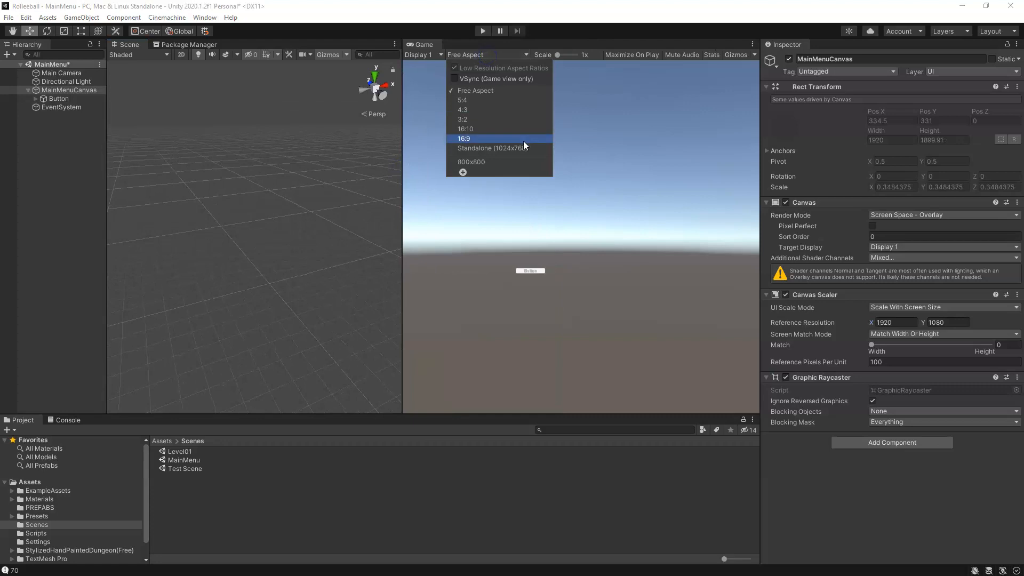
left_click(520, 139)
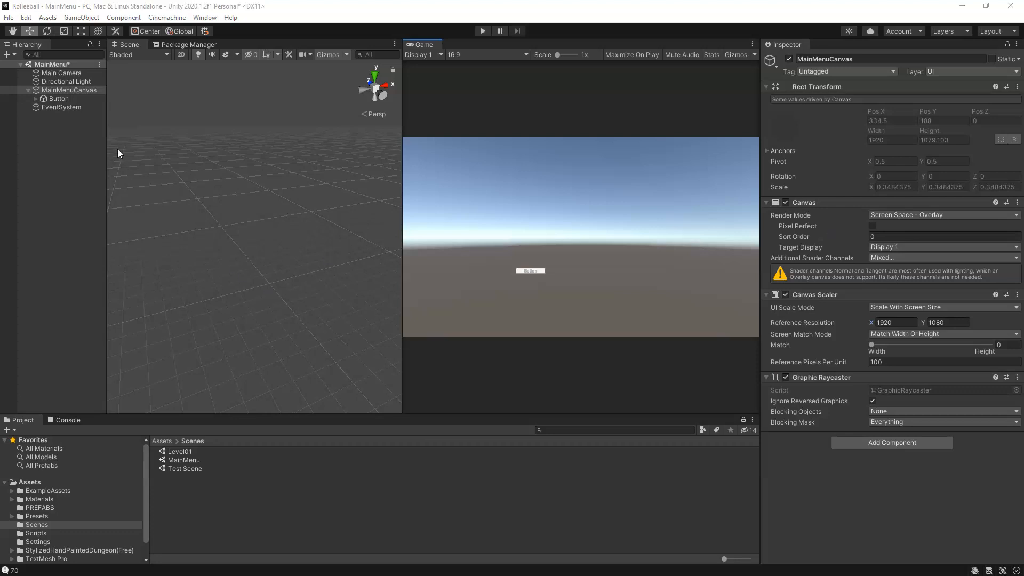
Step: Inspect the properties of MainMenuCanvas, its button and the button's Text (TMP) child
left_click(59, 98)
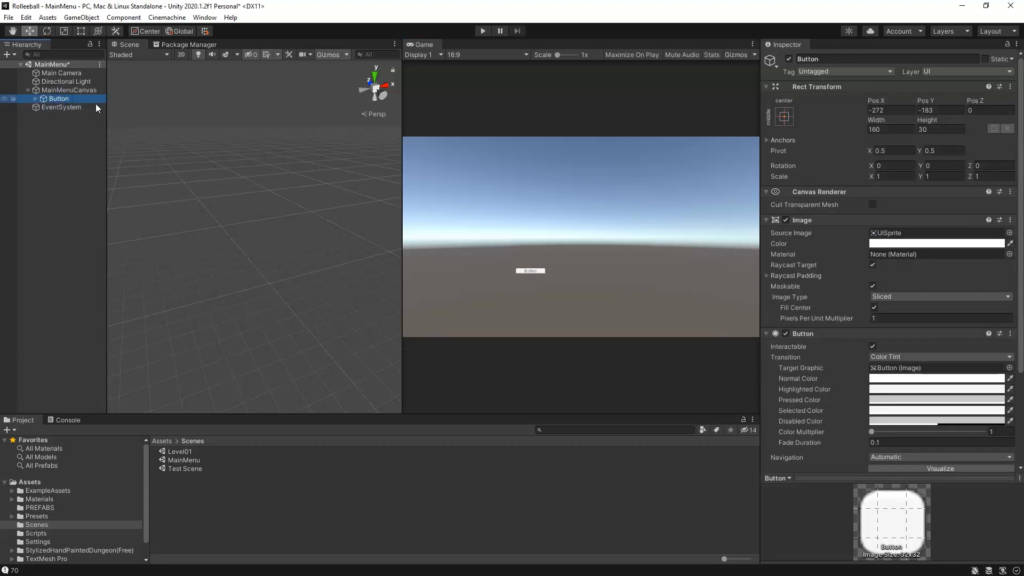
left_click(85, 91)
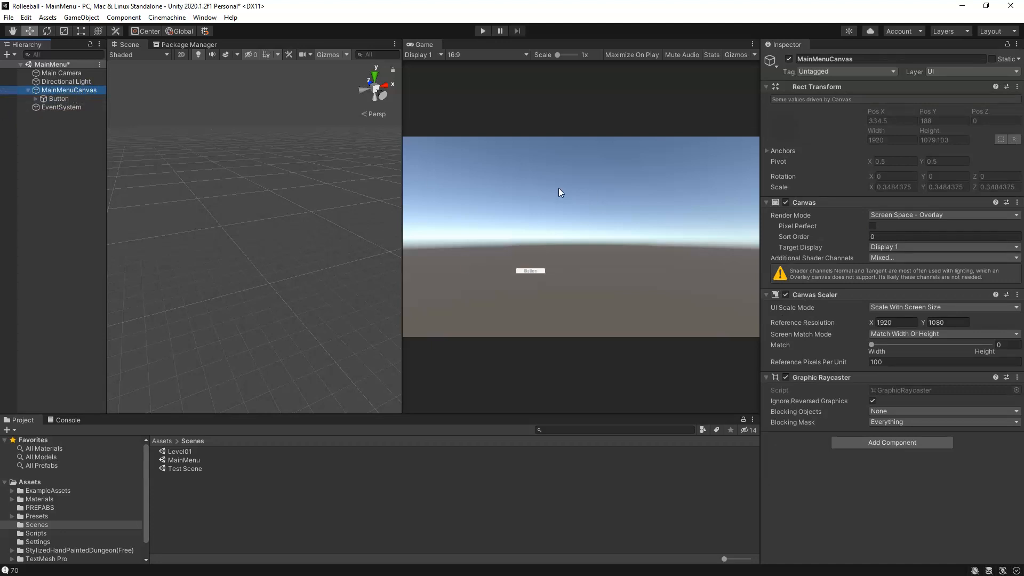
left_click(58, 100)
left_click(37, 100)
left_click(64, 109)
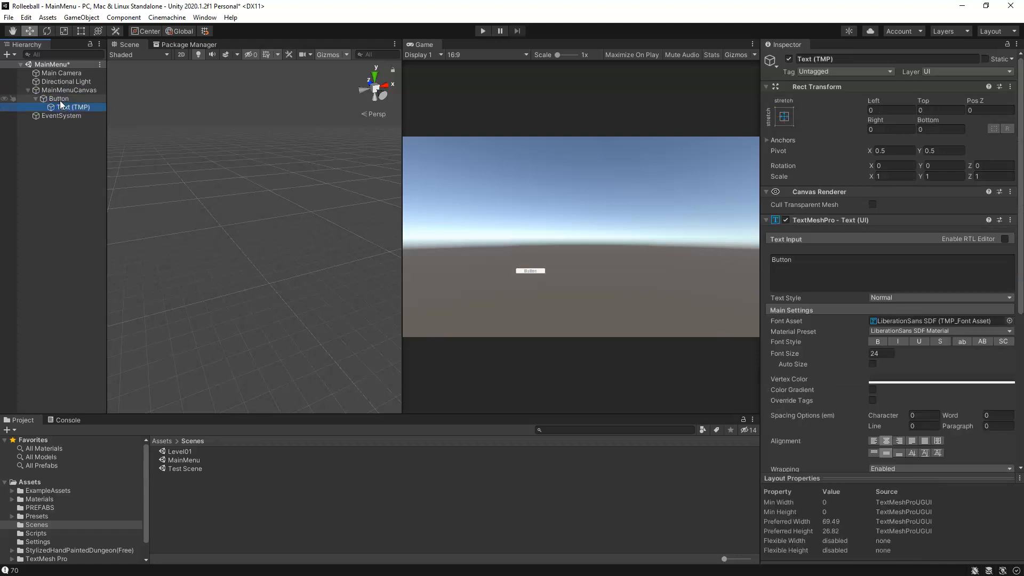
left_click(59, 100)
left_click(65, 91)
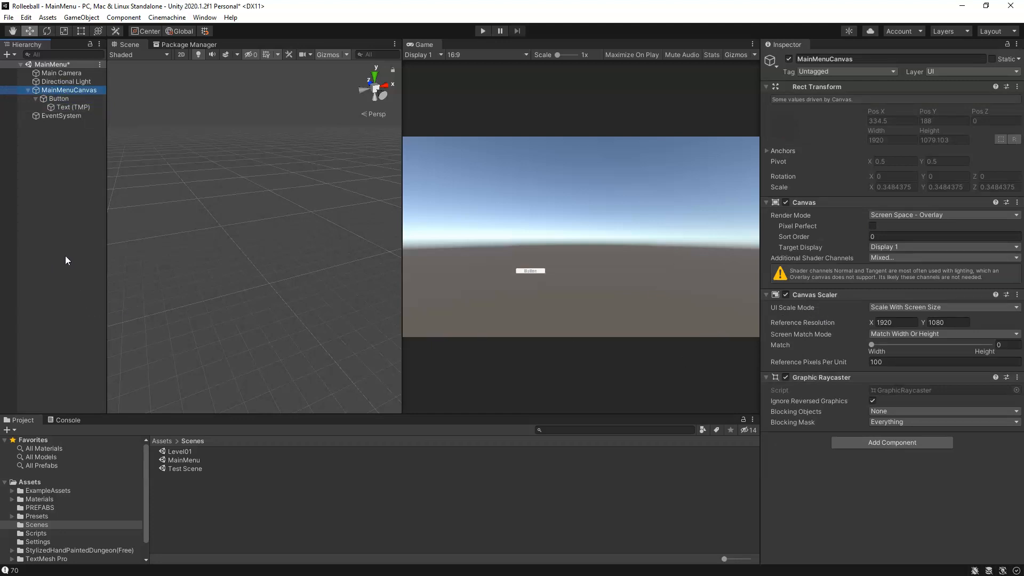
Step: Create an empty game object in the MainMenu scene and name it LevelManager
right_click(58, 221)
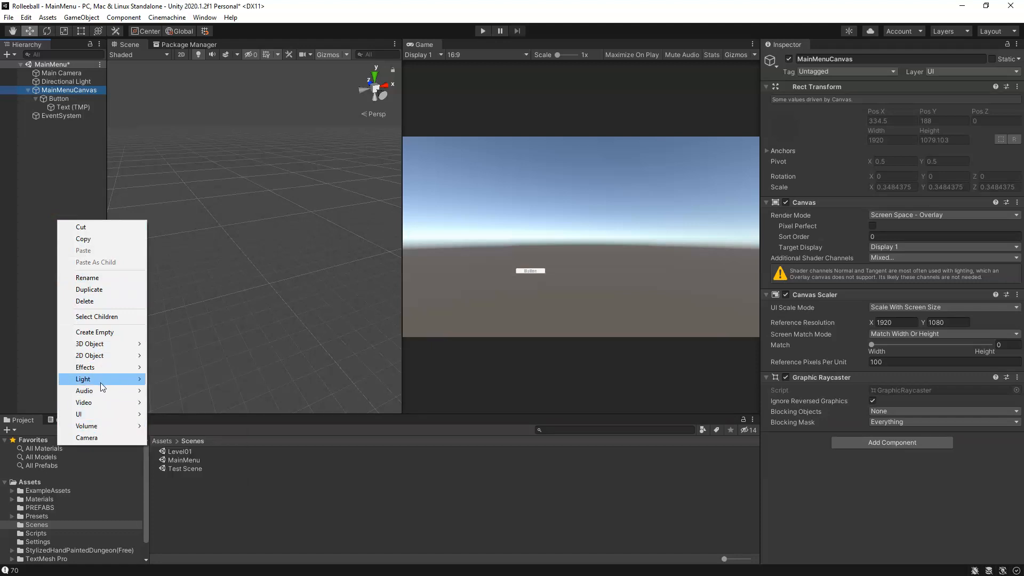
left_click(96, 332)
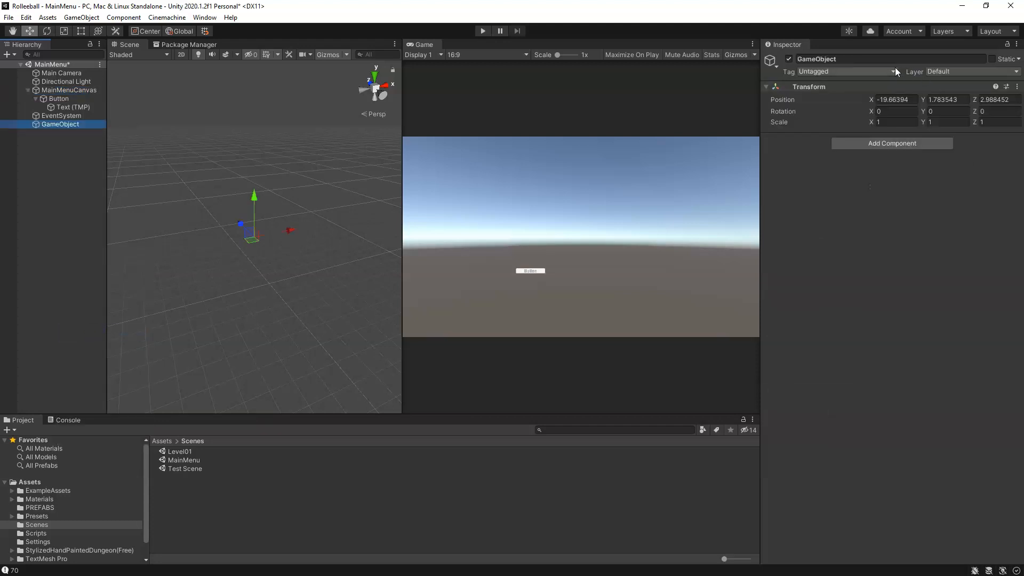
left_click(868, 59)
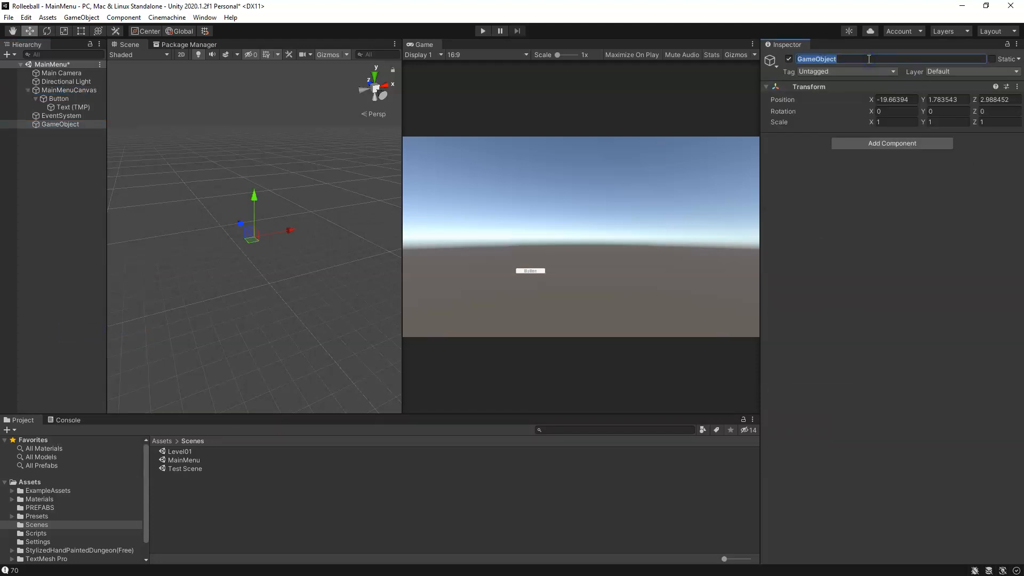
type("LevelManager")
key("Return")
Step: Create a C# script named LevelManager in the project's Scripts folder
left_click(33, 533)
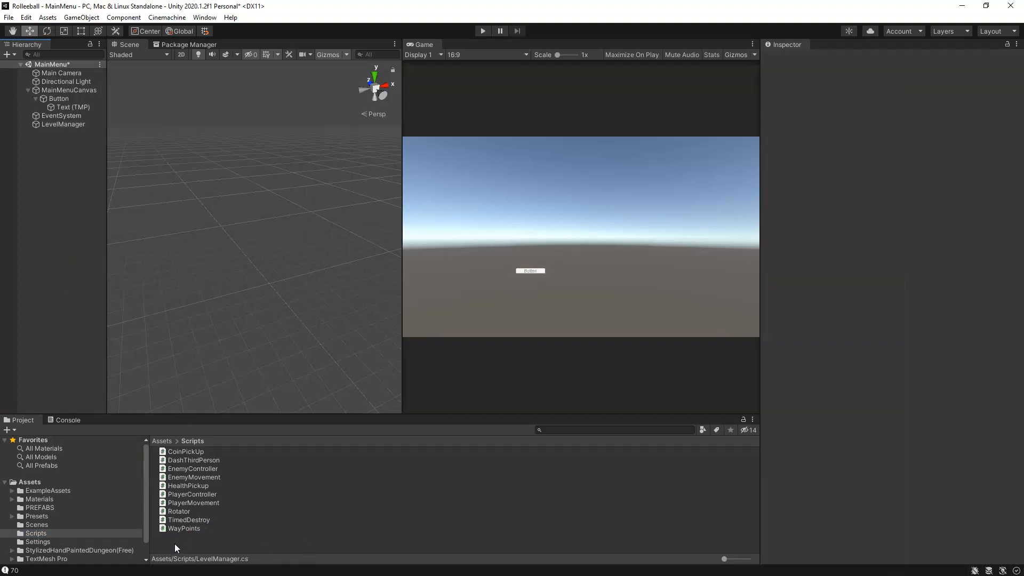
right_click(177, 548)
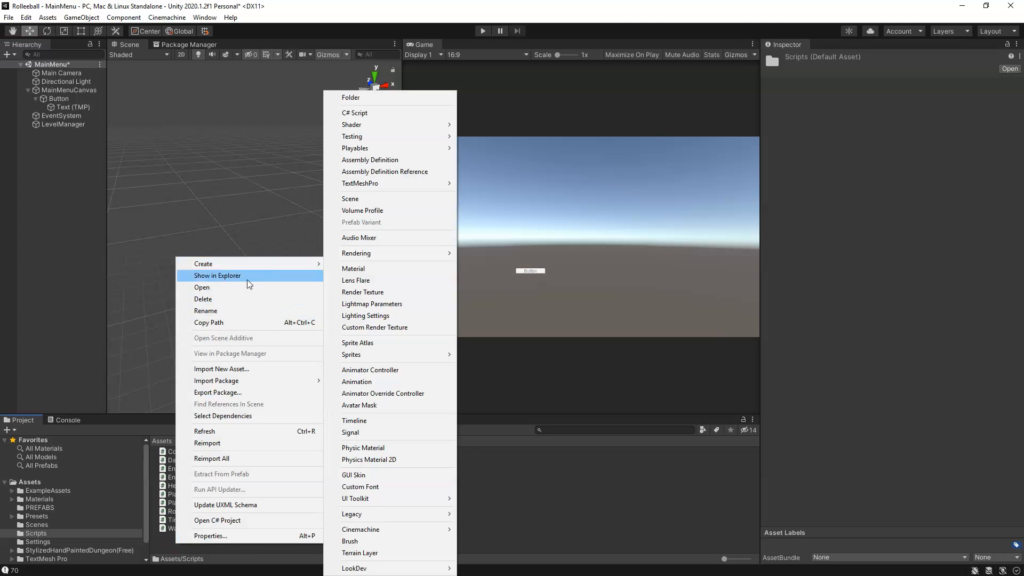
mouse_move(282, 264)
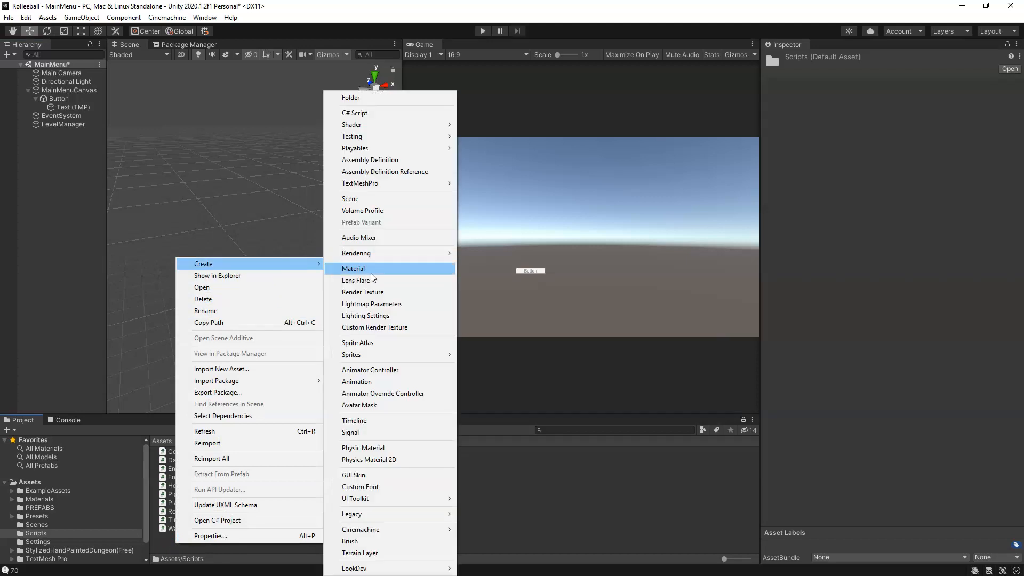
left_click(368, 113)
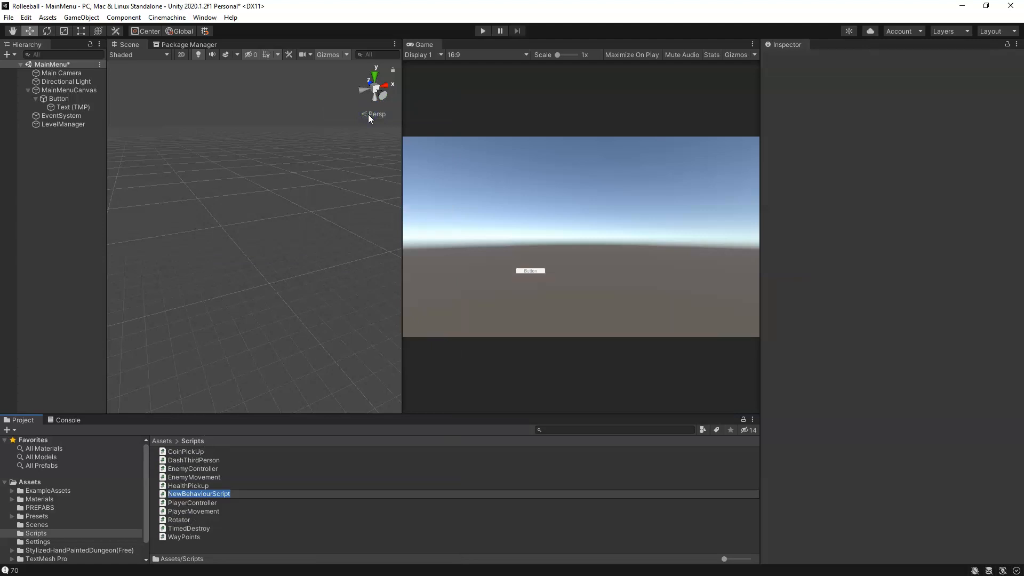
type("LevelManager")
left_click(320, 495)
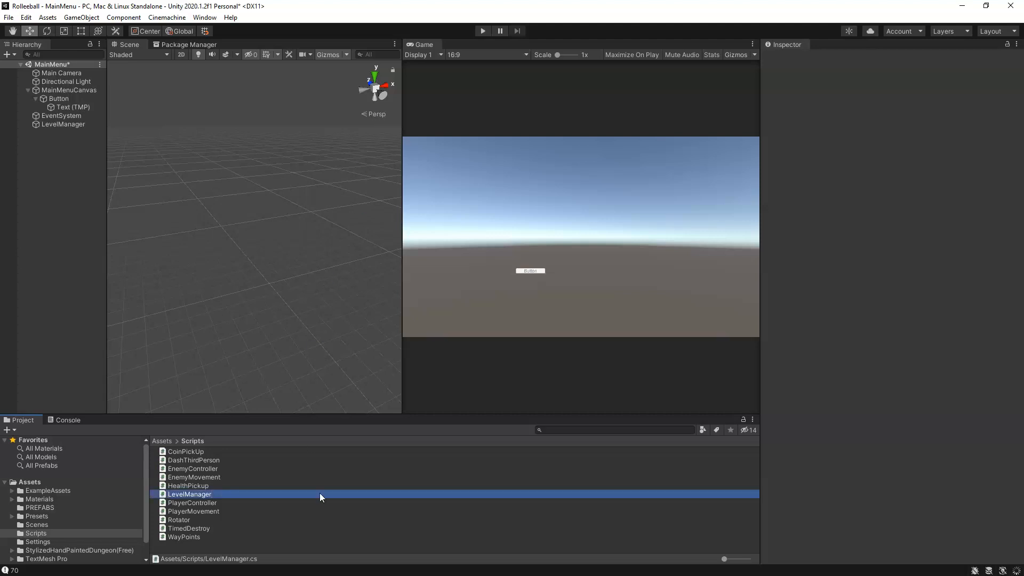
Step: Open the LevelManager script in Visual Studio and check that its class name matches the file name
double_click(195, 494)
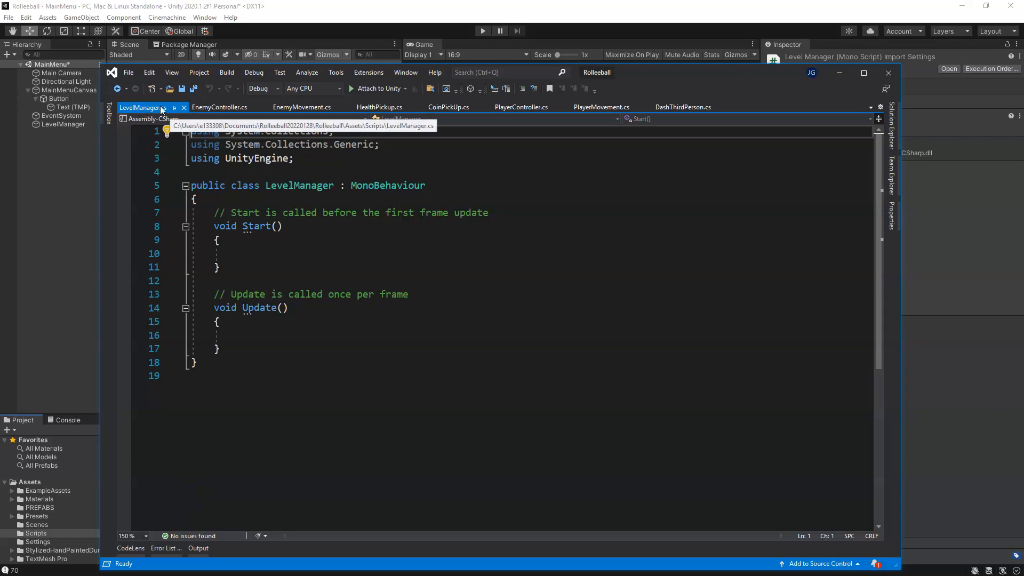
double_click(299, 186)
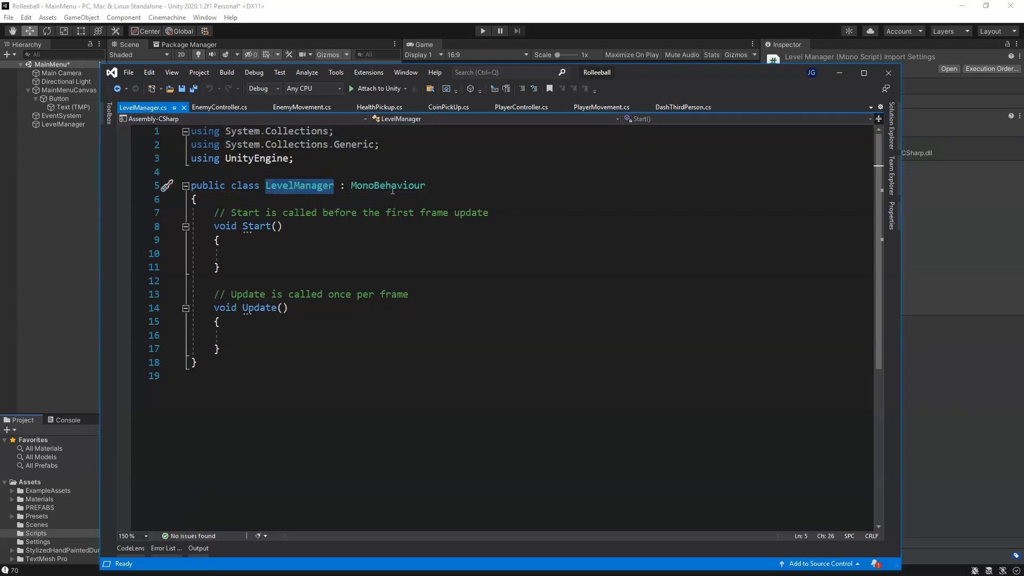
left_click(312, 187)
double_click(292, 187)
left_click(290, 187)
double_click(300, 185)
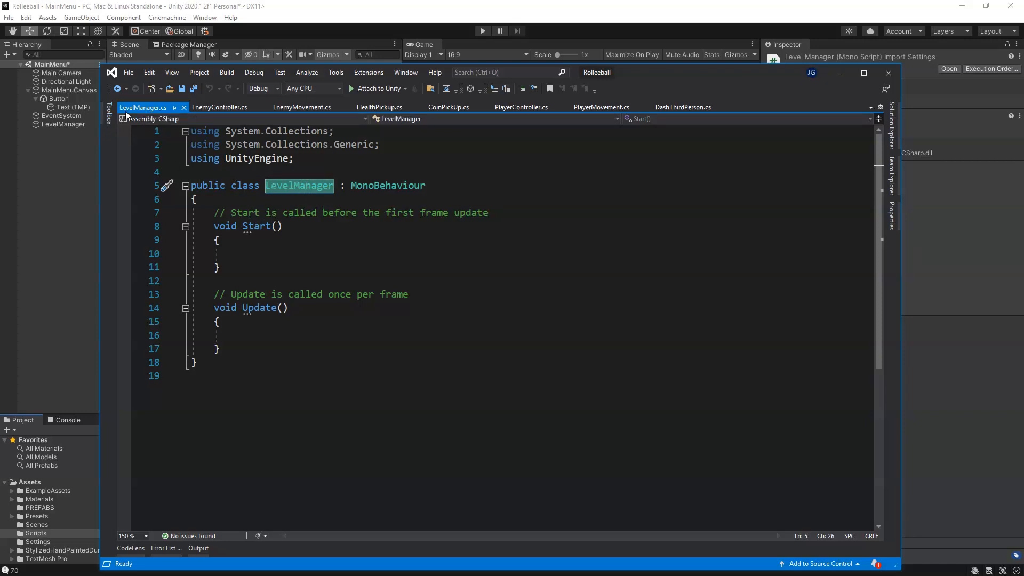
Step: Delete the comment lines above the Start and Update methods
left_click(347, 213)
left_click_drag(488, 212, 214, 213)
key("Delete")
left_click_drag(409, 294, 215, 295)
key("Delete")
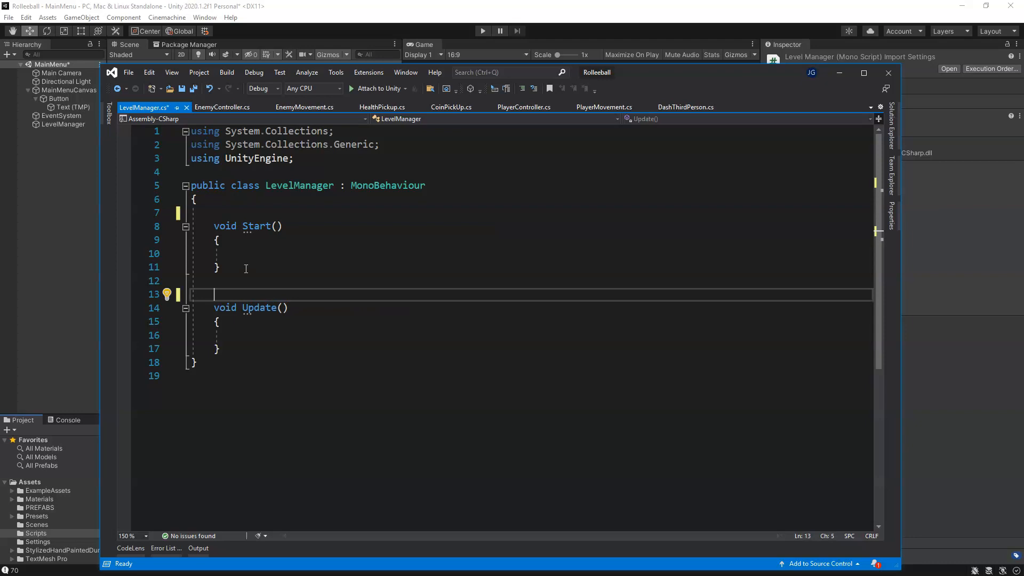
Step: Rename the Start method to LoadGame
double_click(249, 226)
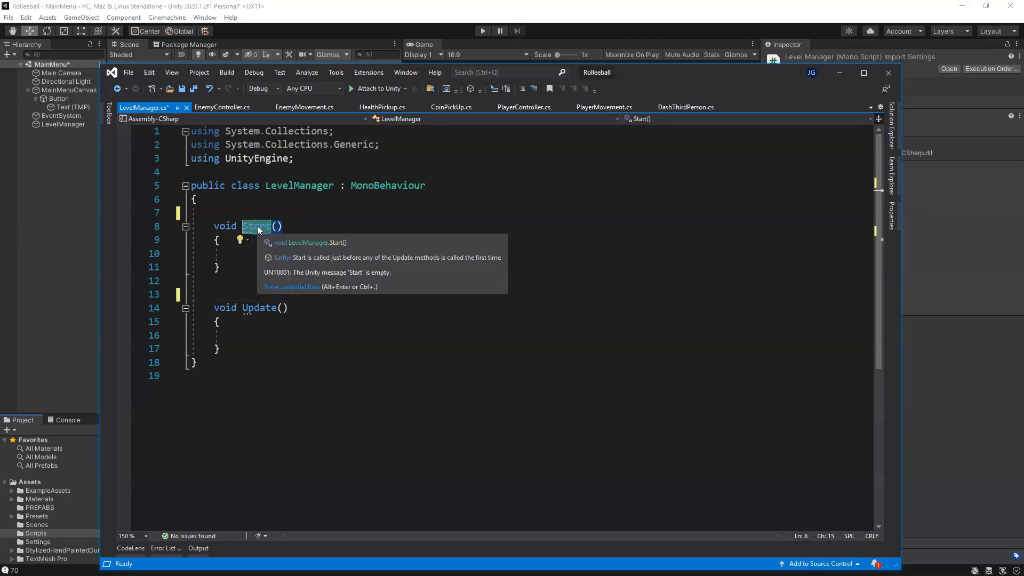
mouse_move(253, 232)
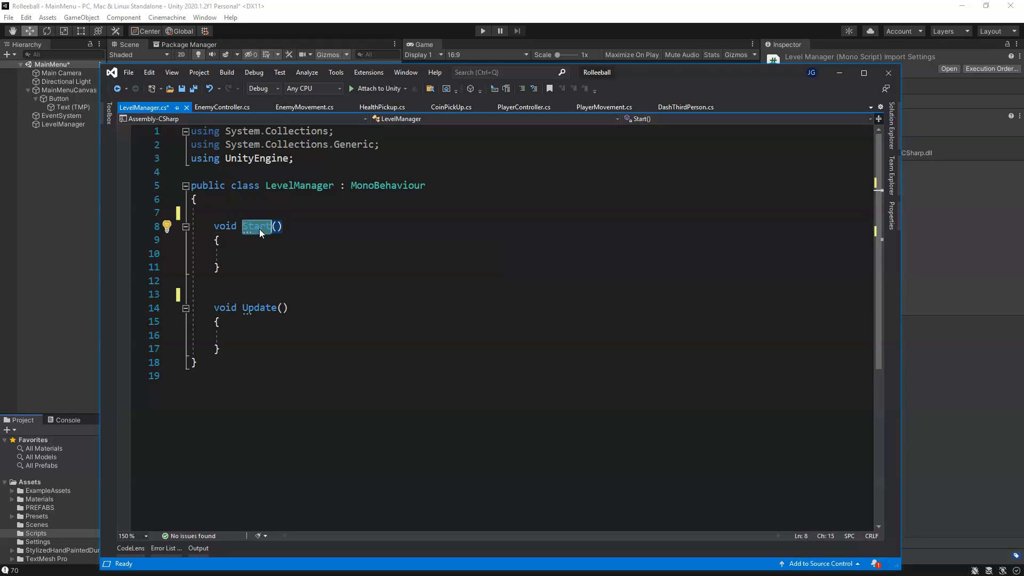
type("LoadGame")
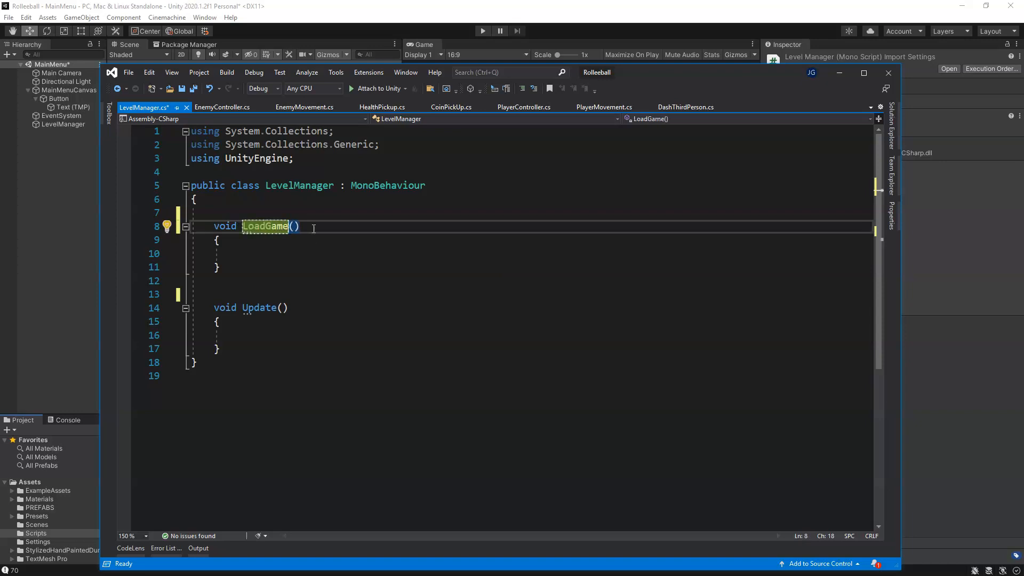
left_click(315, 229)
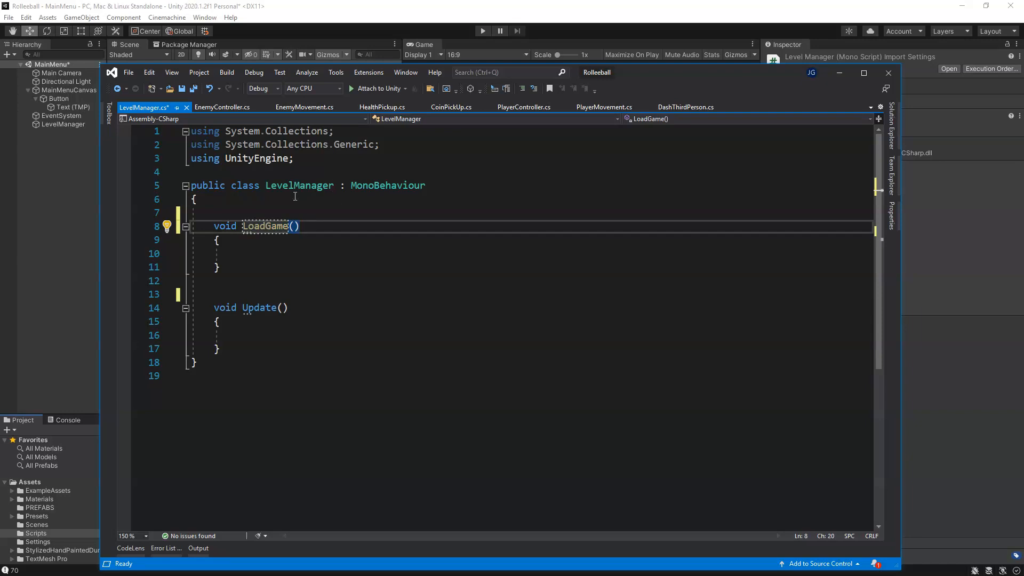
Step: Make the LoadGame method public
left_click(214, 226)
type("p")
type("ublic")
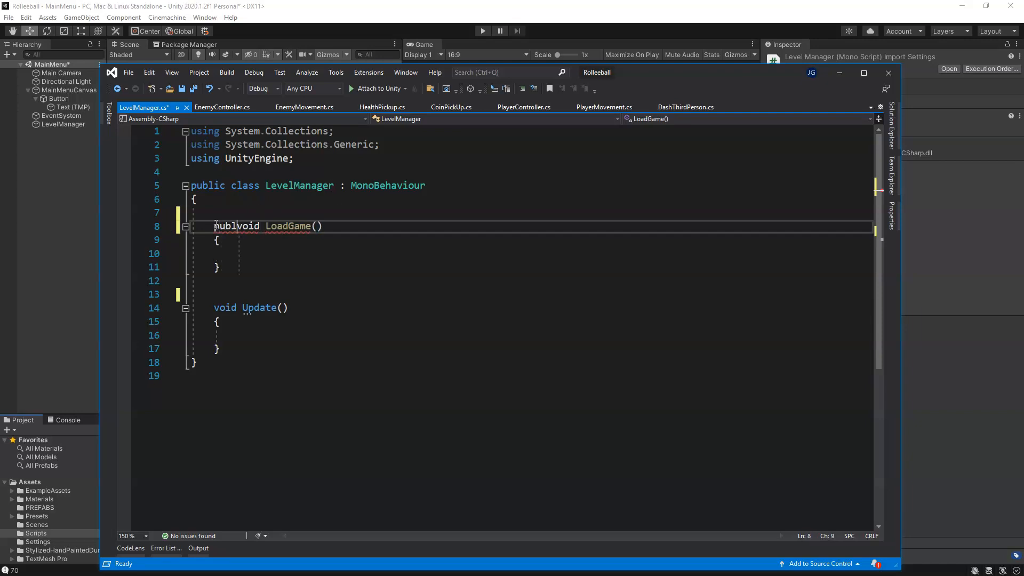
left_click(233, 224)
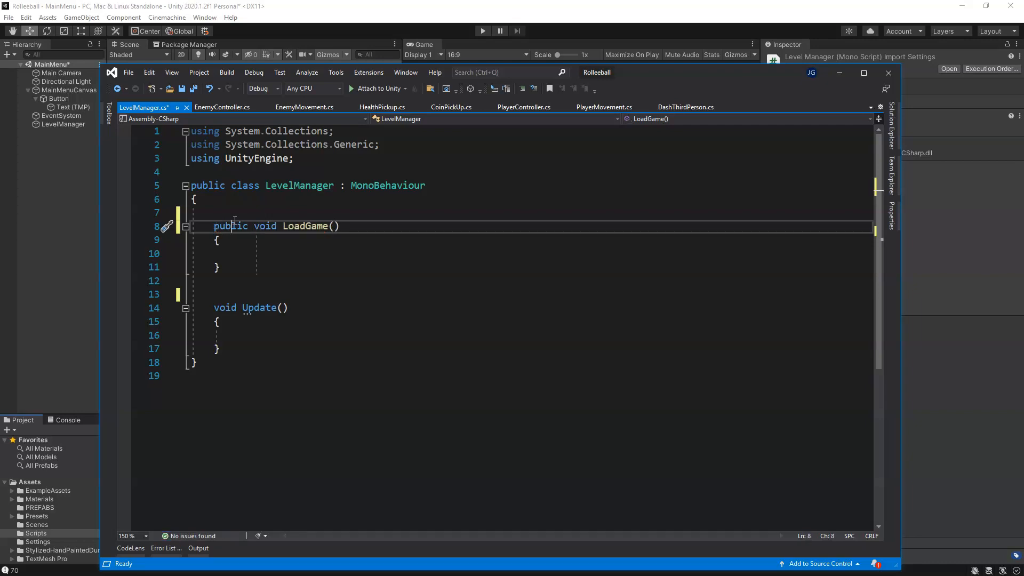
left_click(290, 230)
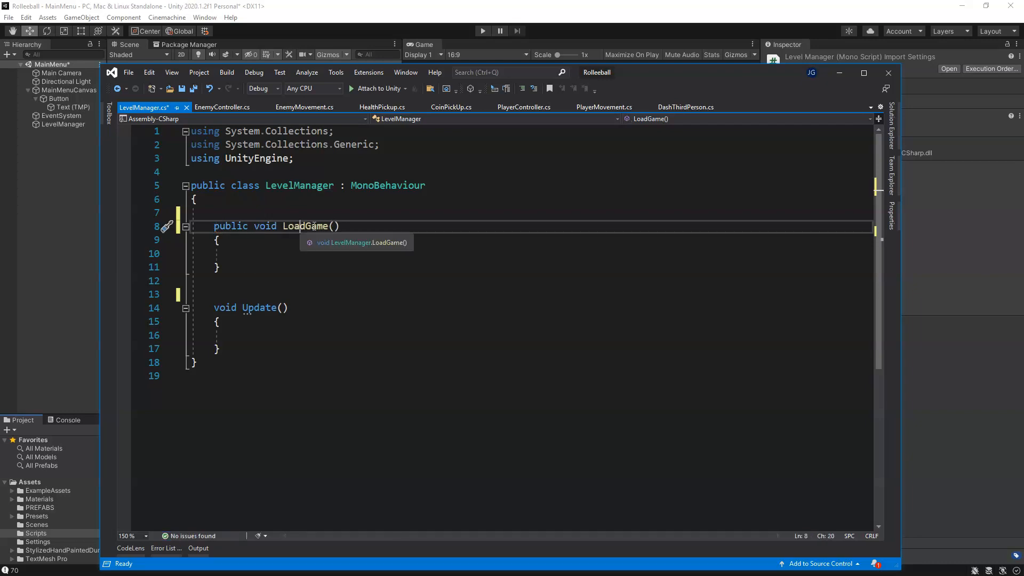
key("End")
left_click(263, 254)
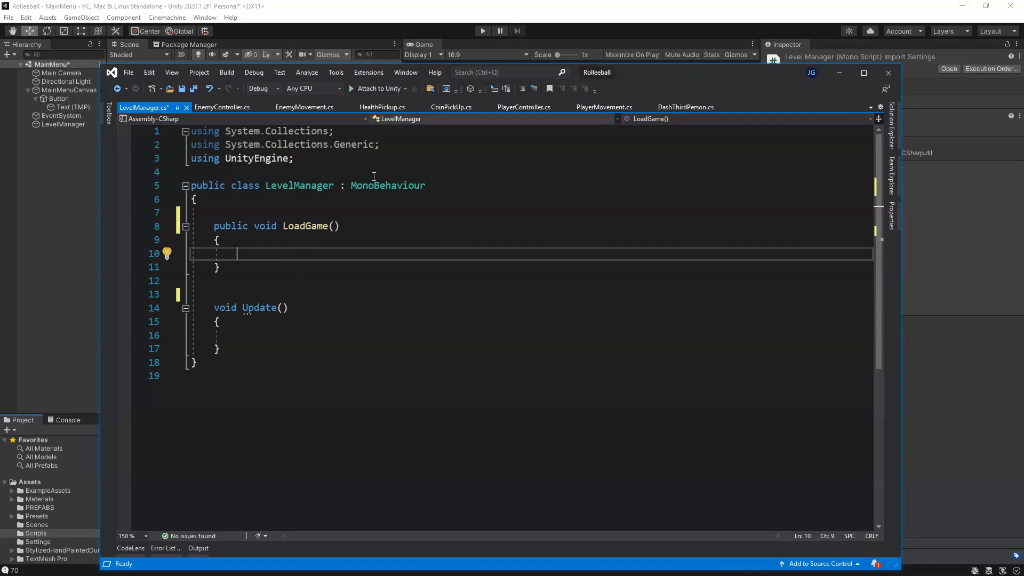
Step: Add the directive "using UnityEngine.SceneManagement;" below the existing using lines of the script
left_click_drag(658, 73, 661, 105)
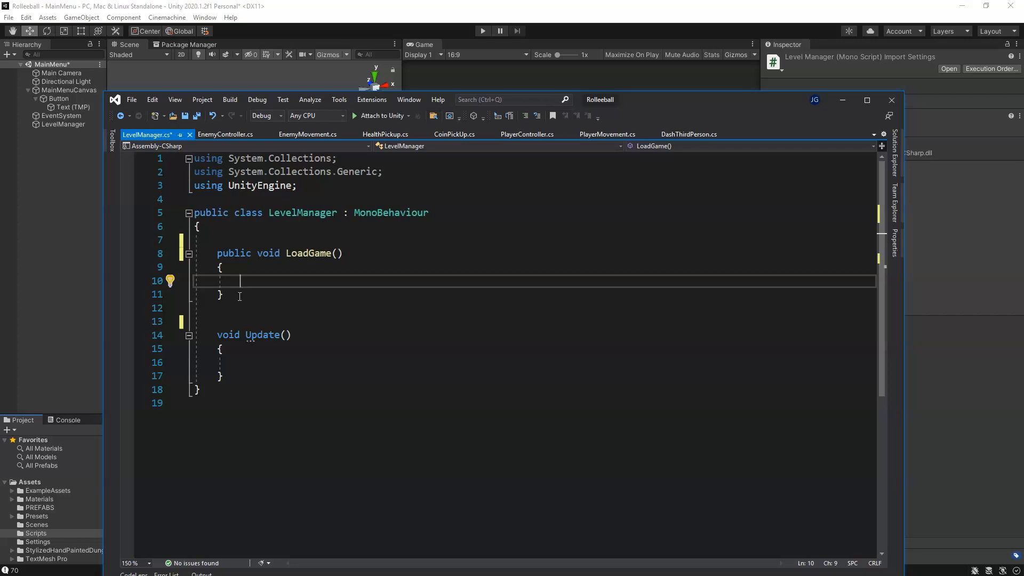
left_click(300, 186)
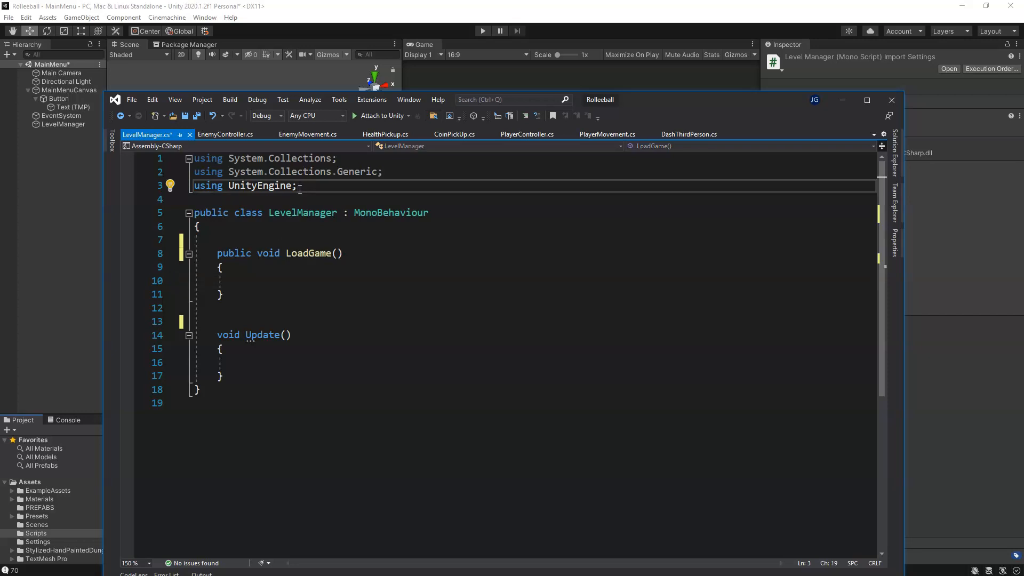
key("Return")
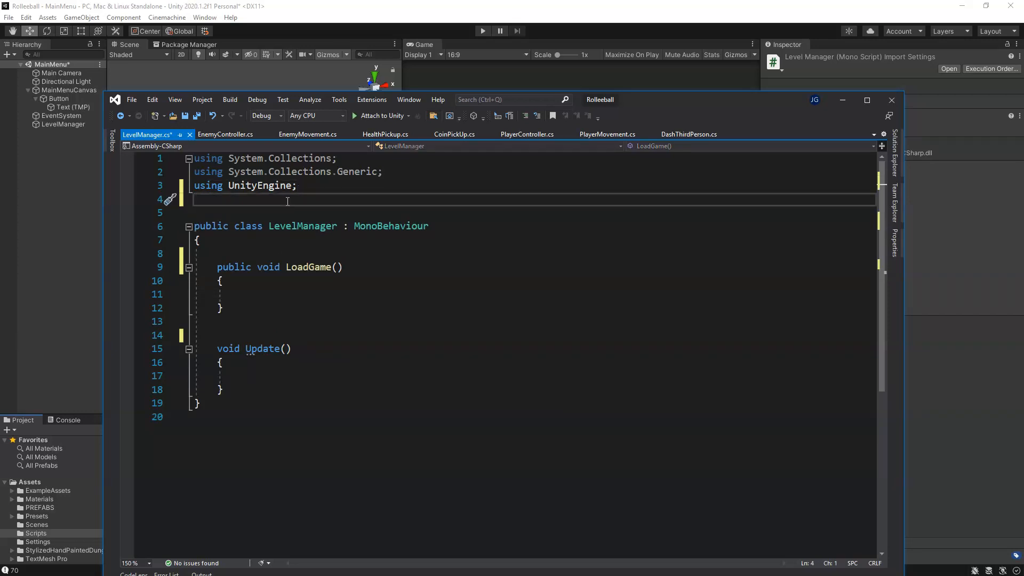
type("using")
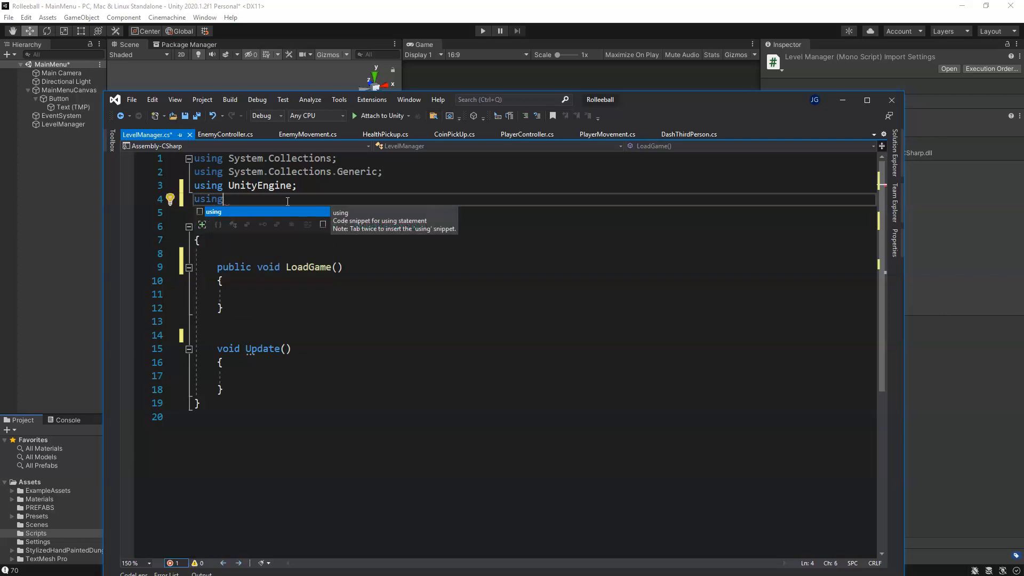
type(" Unity")
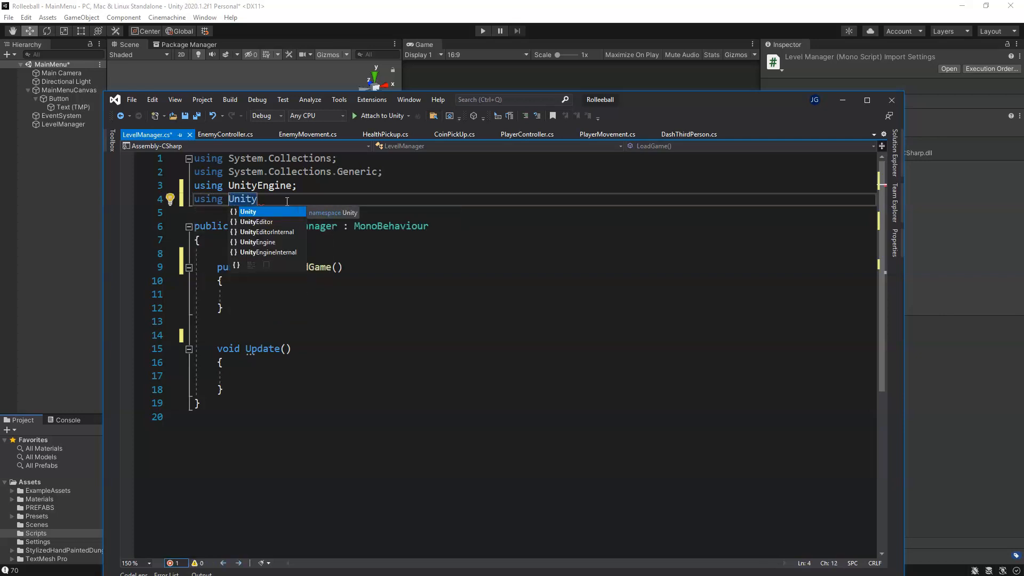
key("Down")
key("Down")
key("Down")
key("Tab")
type(".")
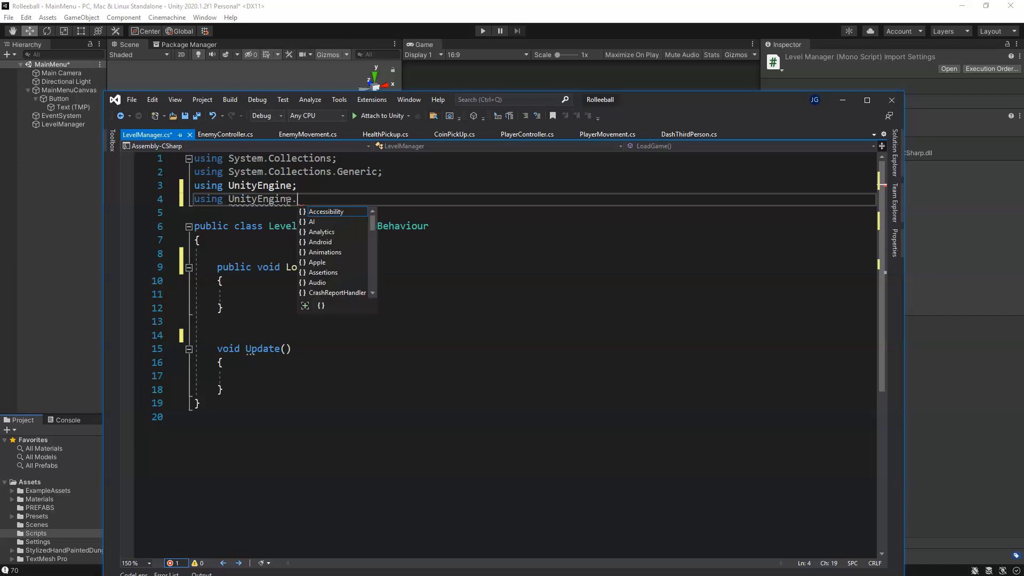
type("Sce")
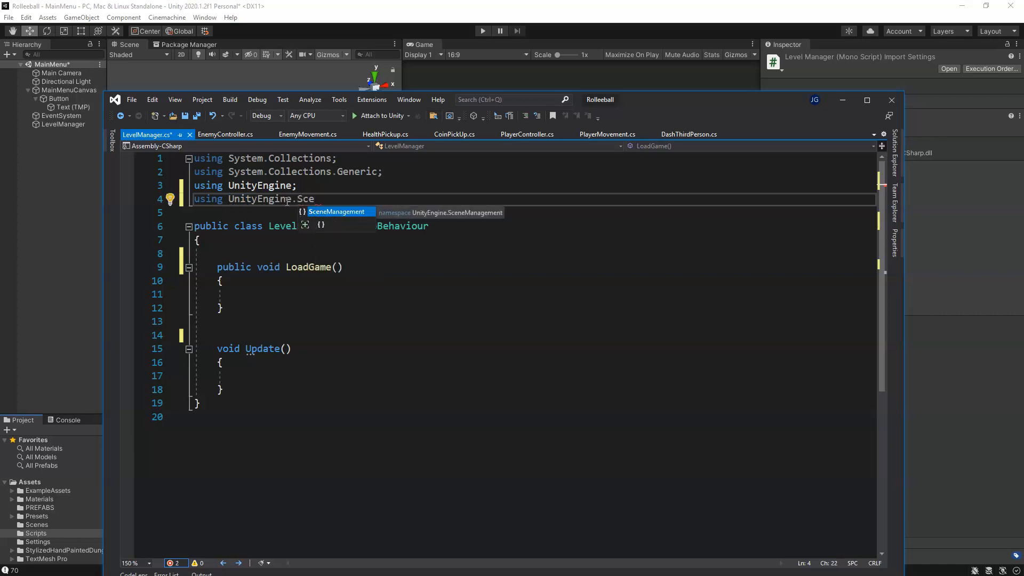
double_click(339, 212)
type(";")
double_click(359, 200)
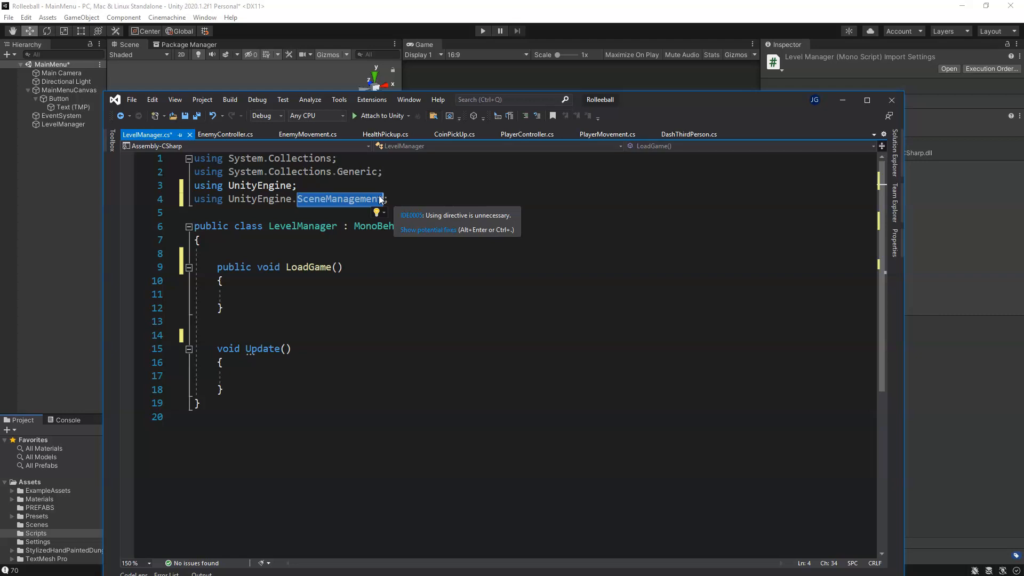
key("End")
Step: Start a SceneManager.LoadScene call with an empty string argument inside the LoadGame method
left_click(290, 295)
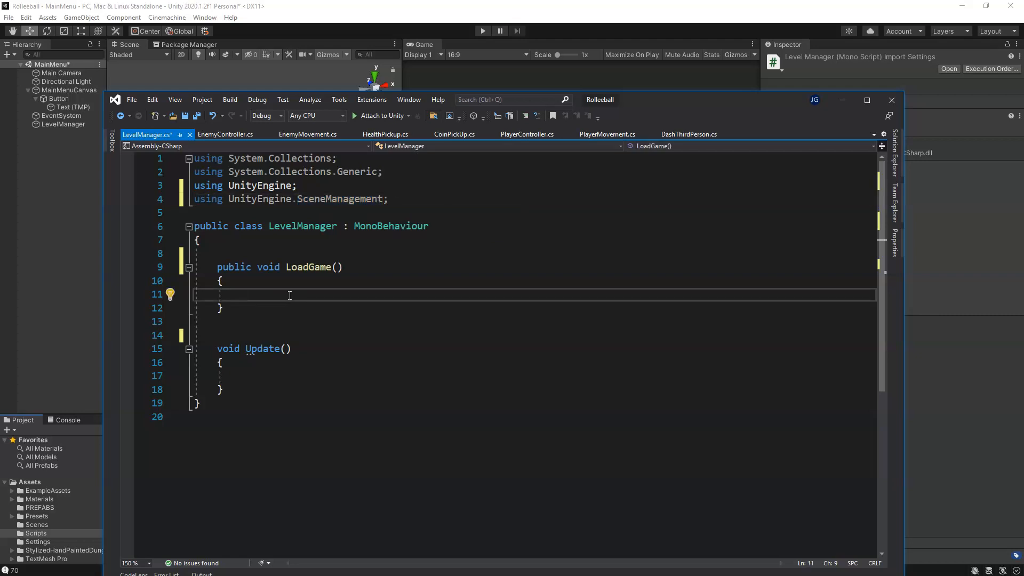
type("Scen")
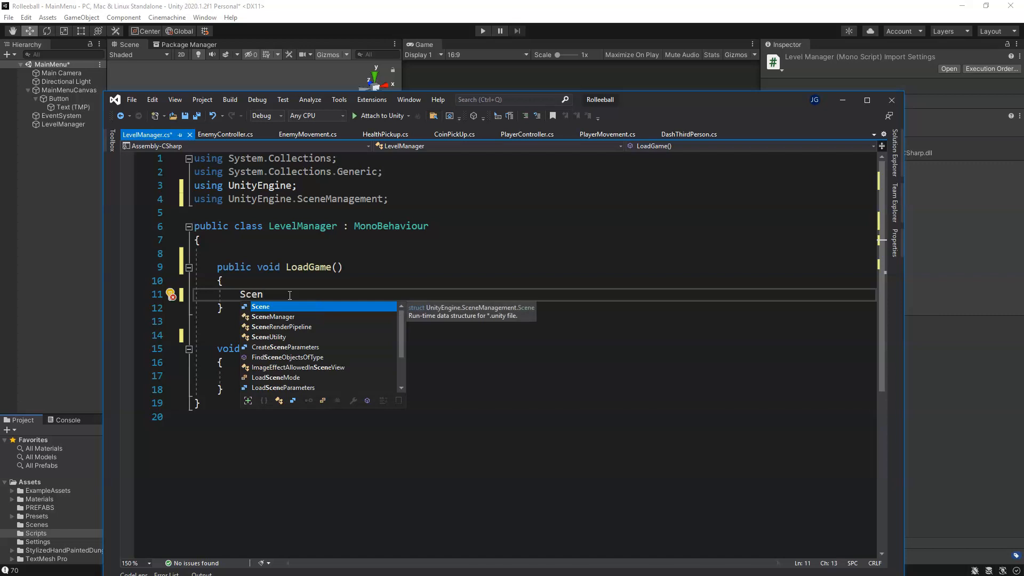
key("Down")
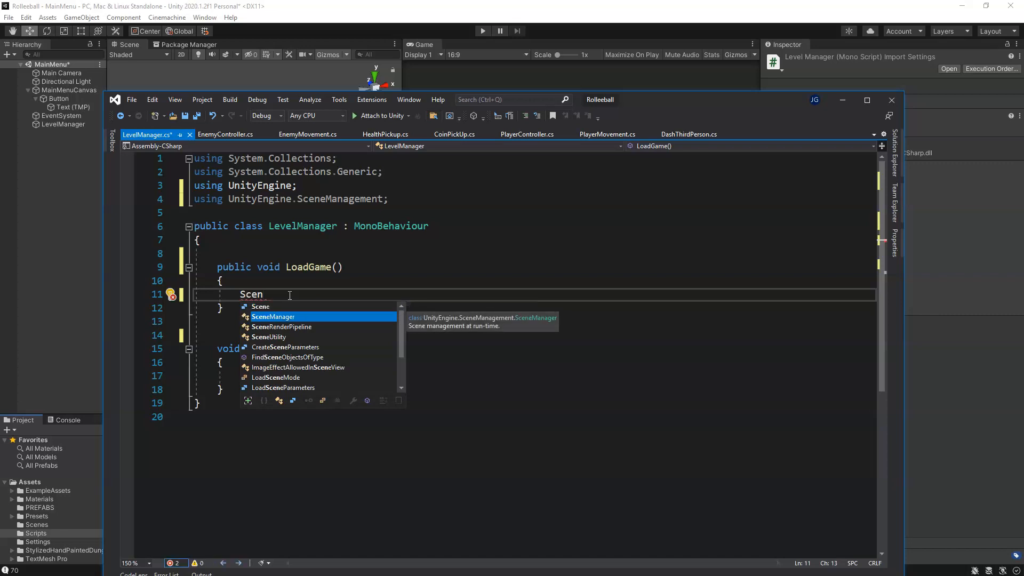
key("Tab")
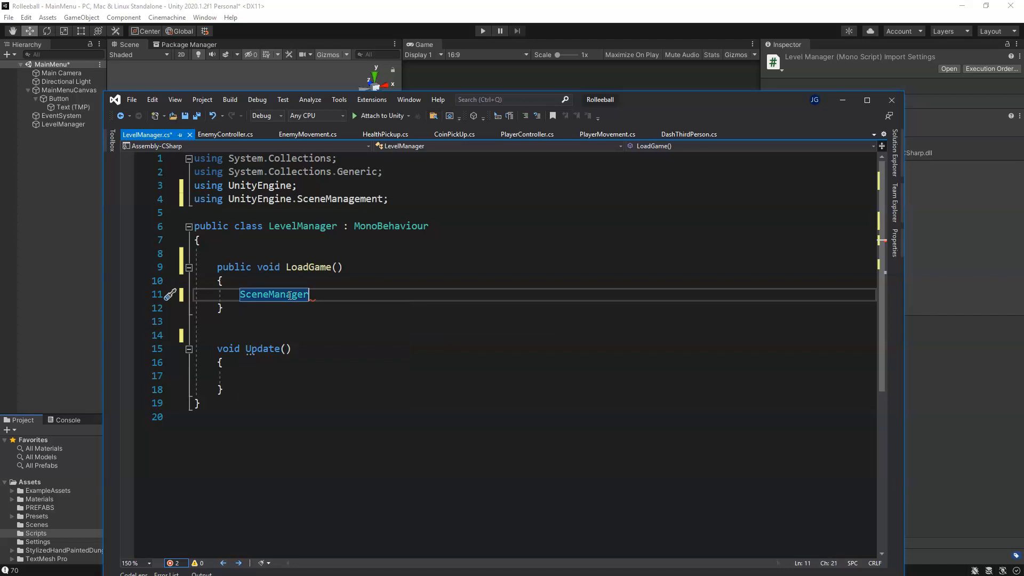
type(".")
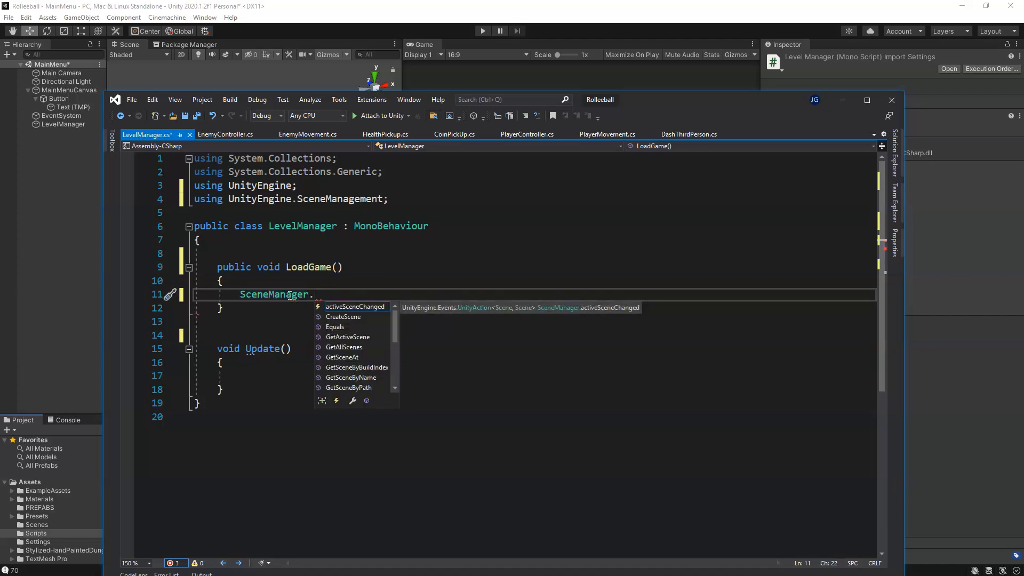
type("load")
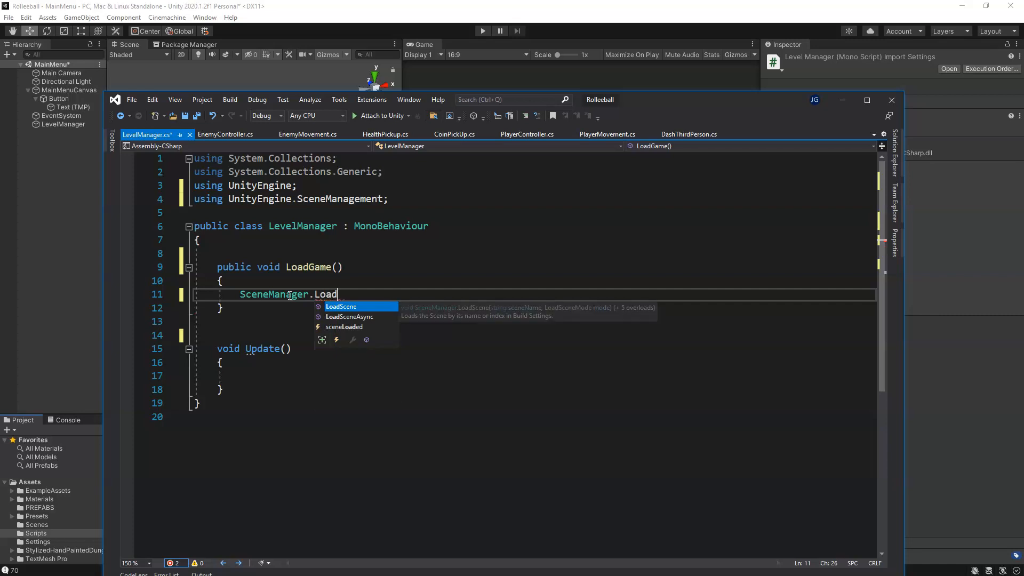
key("Tab")
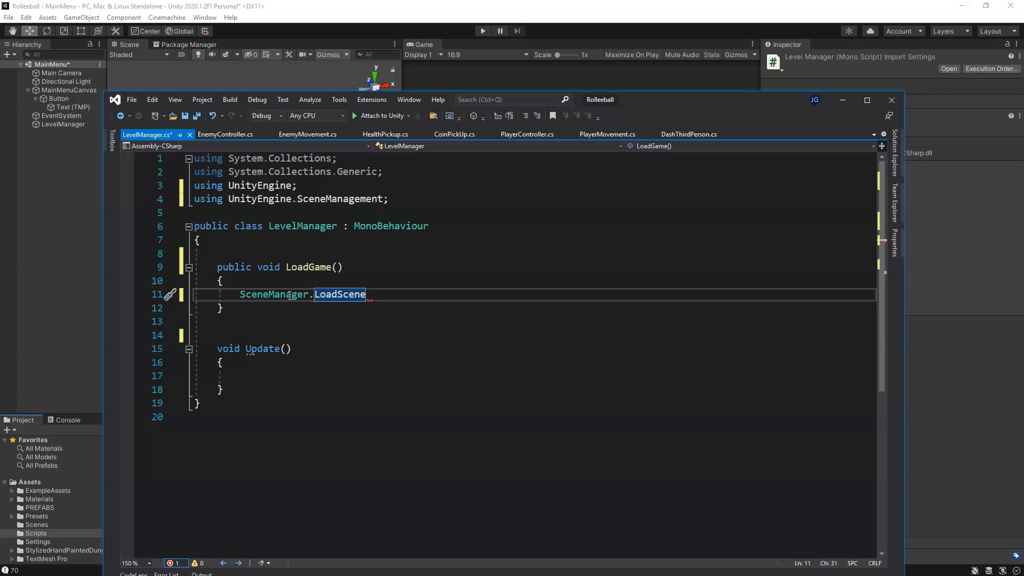
type("((")
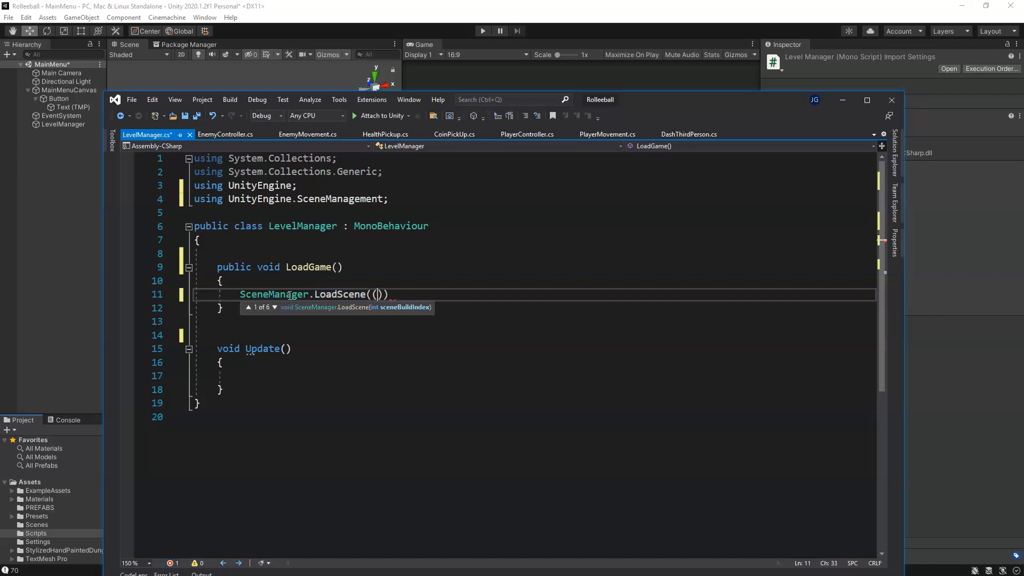
key("BackSpace")
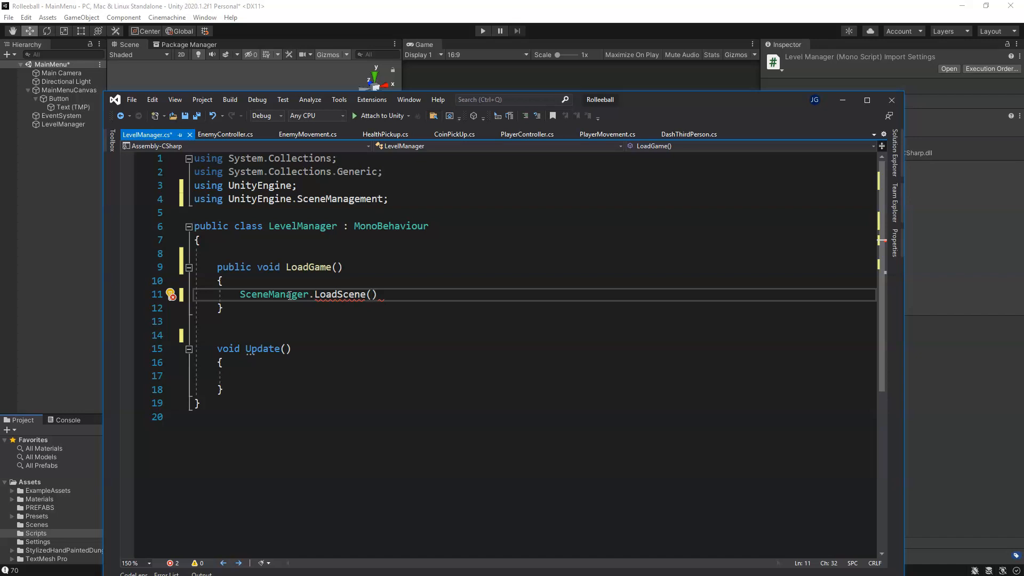
type("\"")
Step: Switch to Unity, select the Level01 scene in the Scenes folder and save the open MainMenu scene
left_click_drag(650, 97, 842, 67)
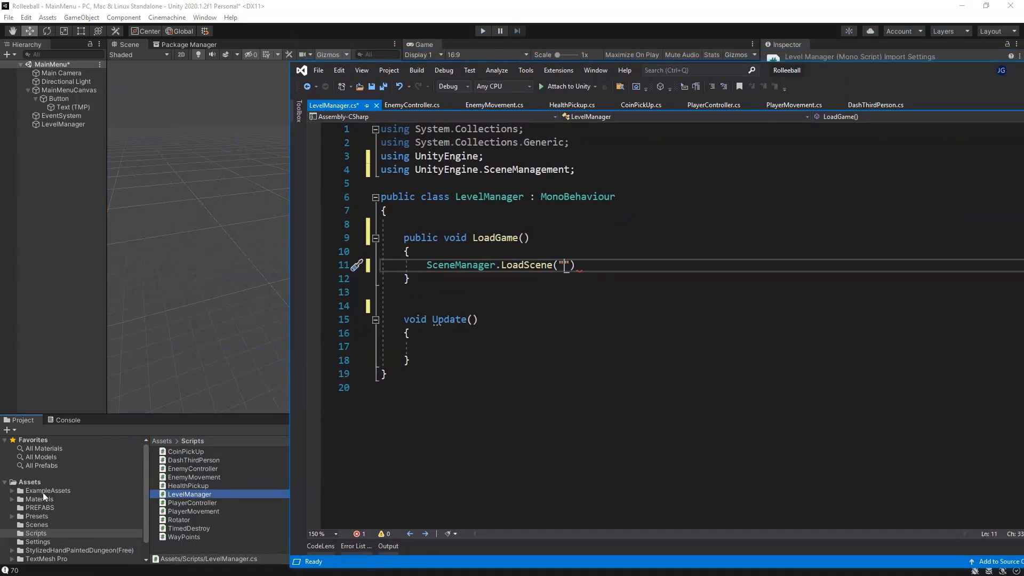
left_click(44, 526)
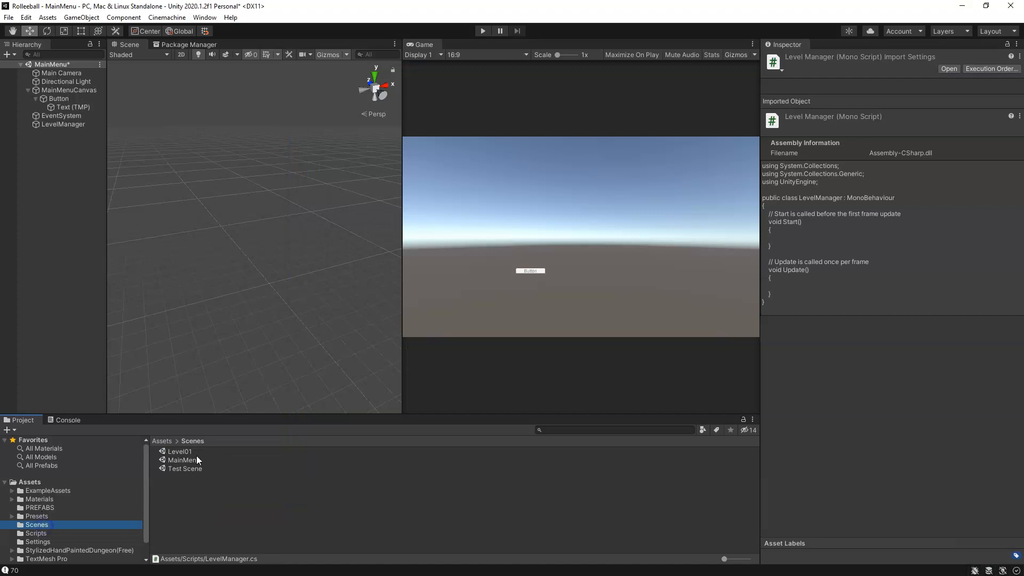
left_click(178, 453)
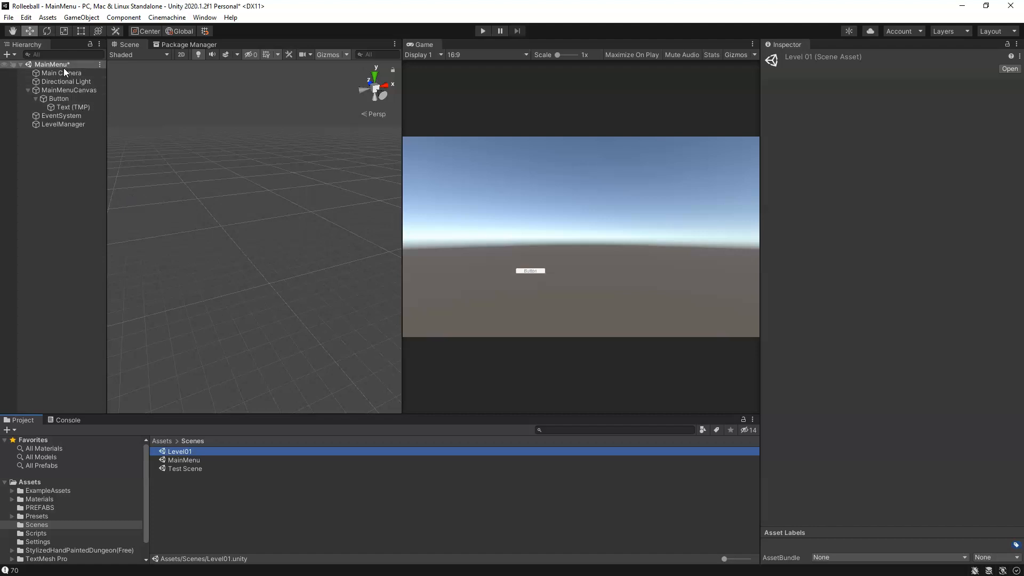
key("ctrl+s")
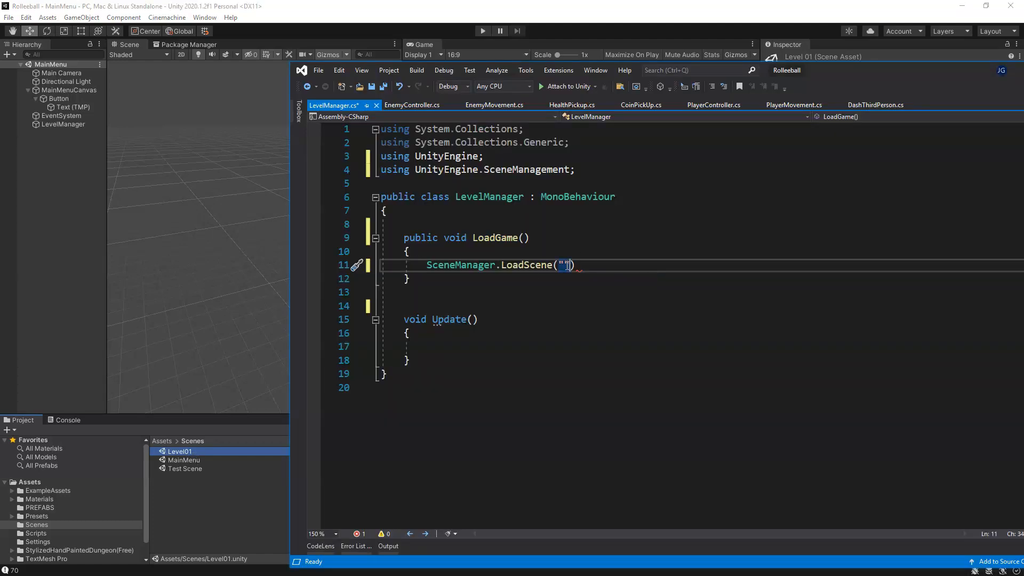
Step: Switch back to Visual Studio and complete the LoadScene call in LoadGame with the scene name "Level01" and a semicolon
type("Level")
type("01\");")
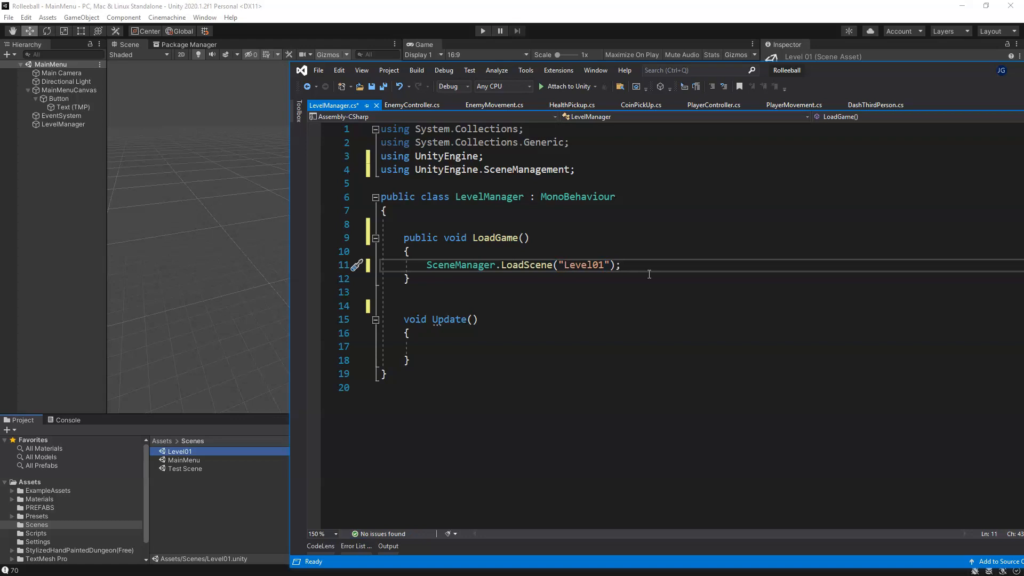
left_click_drag(856, 77, 796, 57)
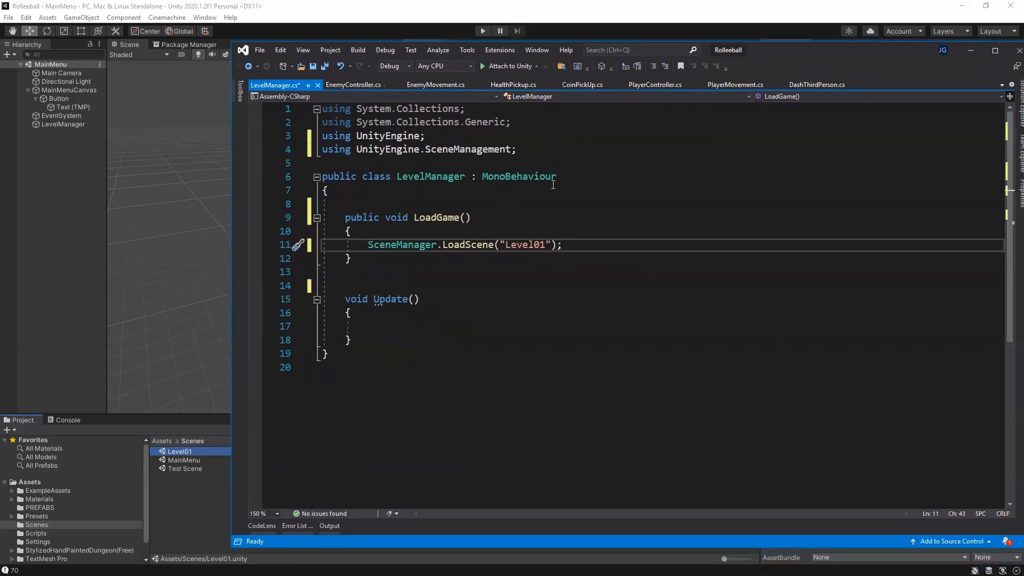
Step: Make the Update method public and rename it to LoadMainMenu
left_click_drag(415, 219, 494, 246)
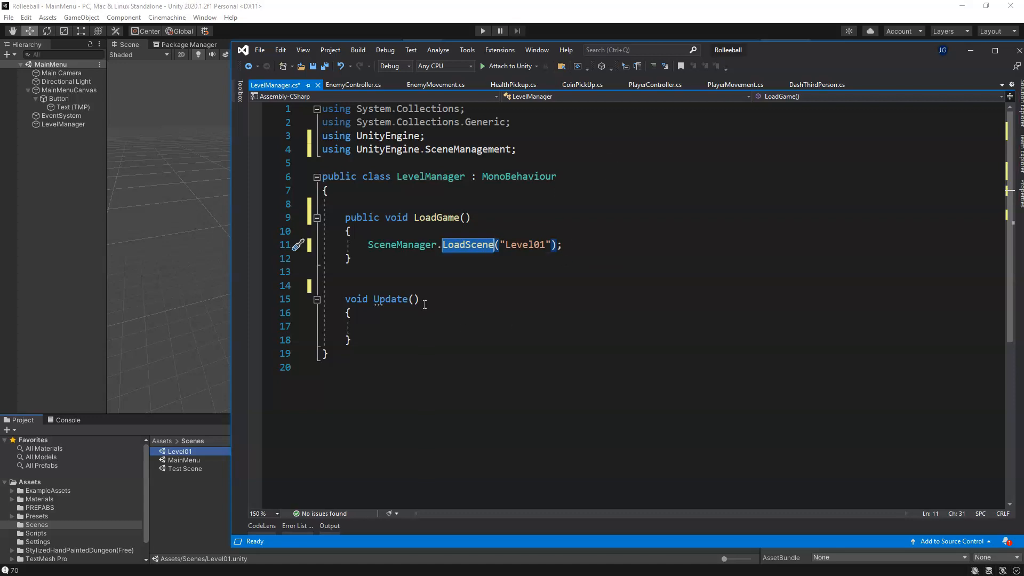
left_click(346, 299)
type("public")
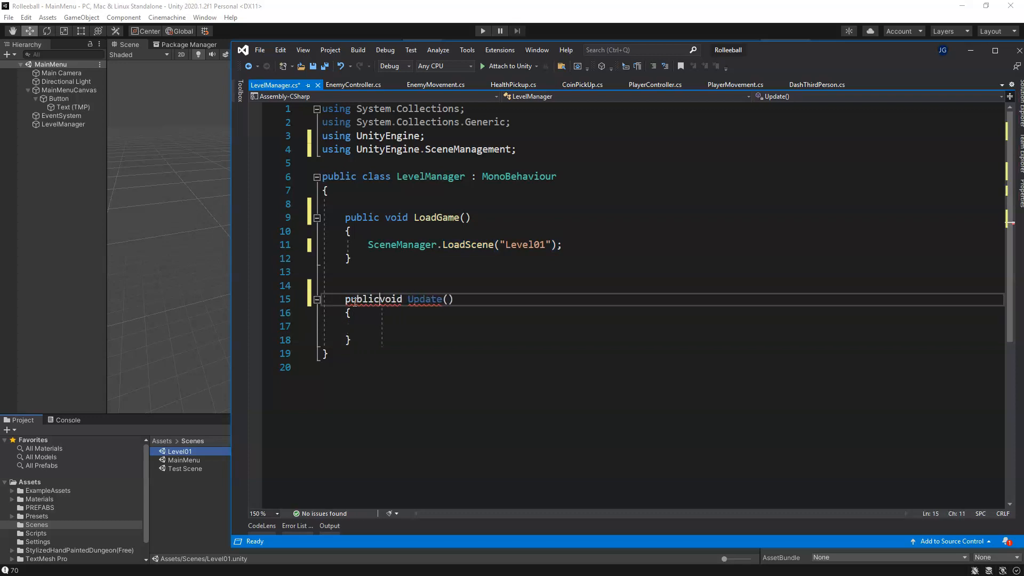
double_click(430, 299)
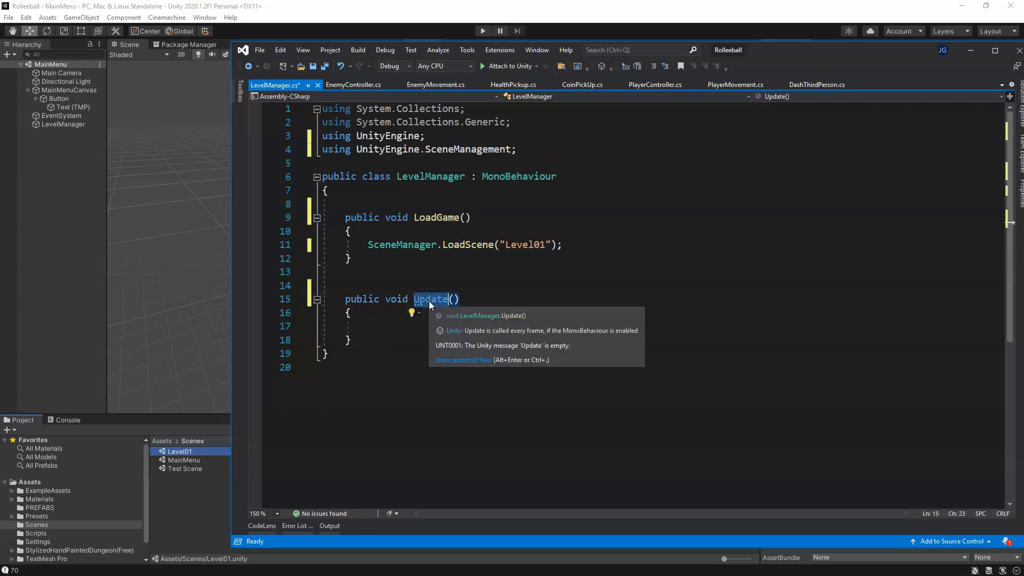
type("LoadMain")
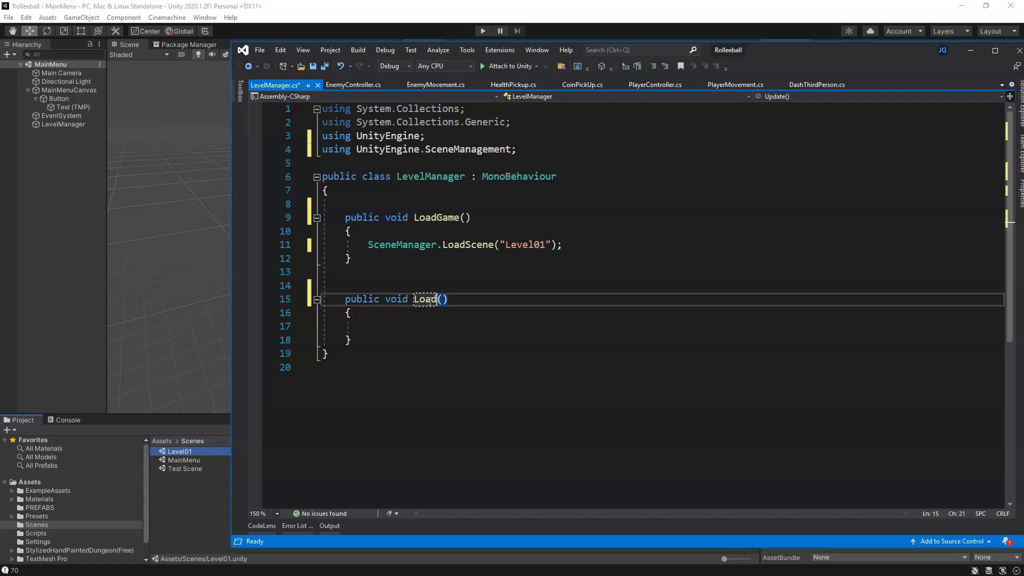
type("Menu")
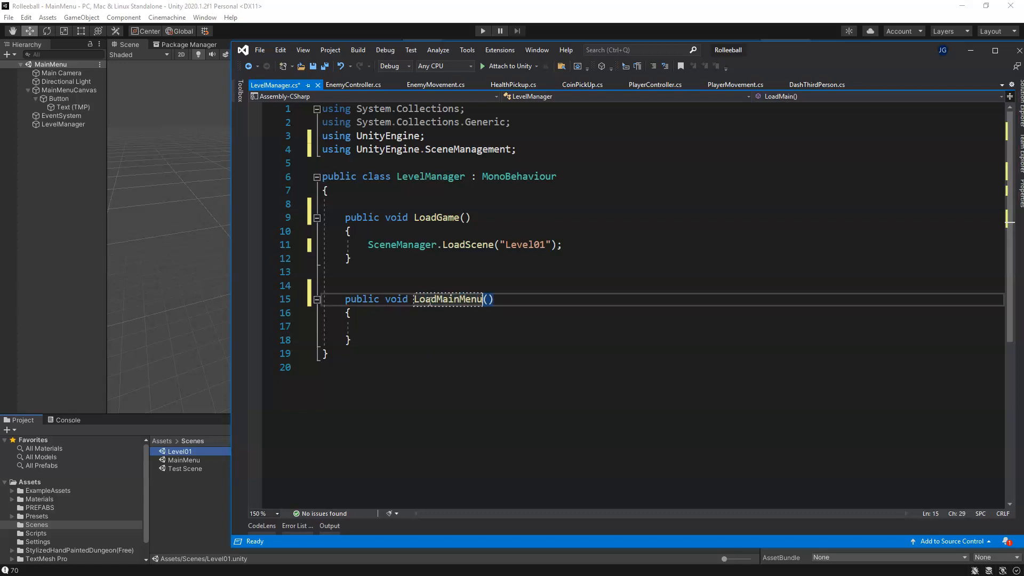
Step: Copy the LoadScene line from LoadGame into the LoadMainMenu method and change its scene name to "MainMenu"
left_click(457, 325)
left_click_drag(368, 244, 563, 246)
key("ctrl+c")
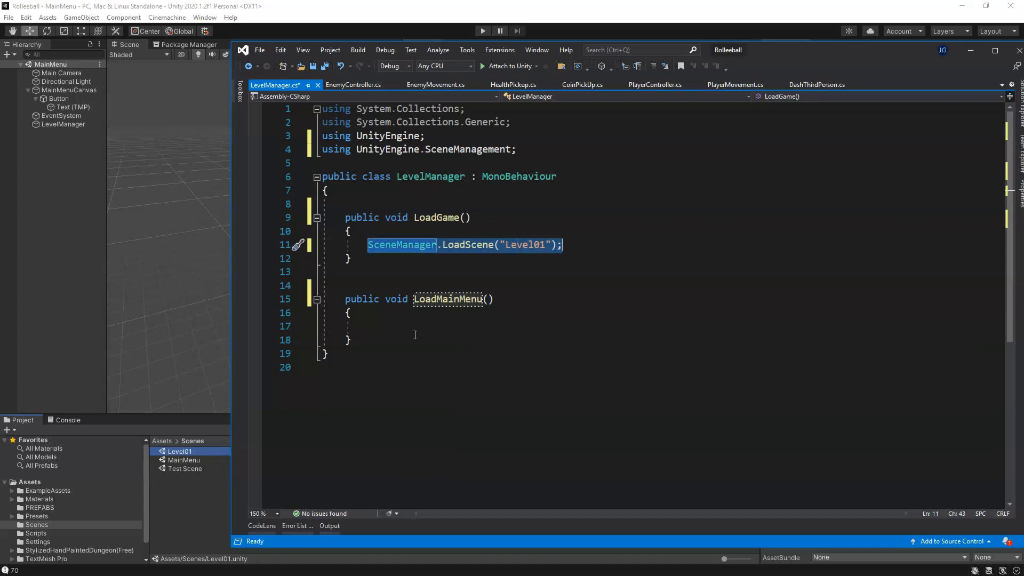
left_click(415, 330)
key("ctrl+v")
left_click(544, 325)
left_click_drag(544, 326, 504, 328)
type("MainMenu")
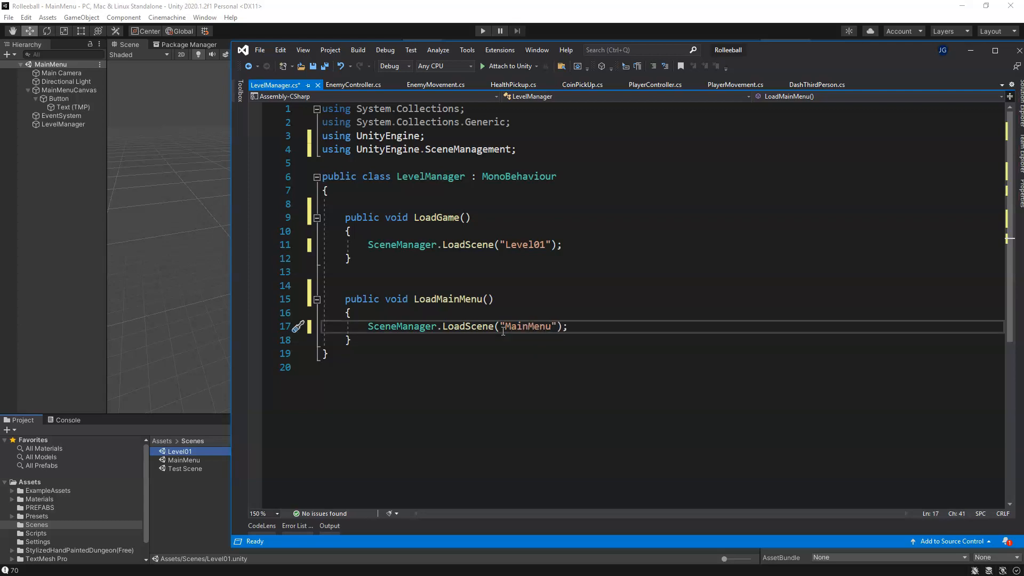
left_click(618, 327)
Step: Duplicate the whole LoadMainMenu method below the original, separated by a blank line
left_click_drag(361, 340, 346, 300)
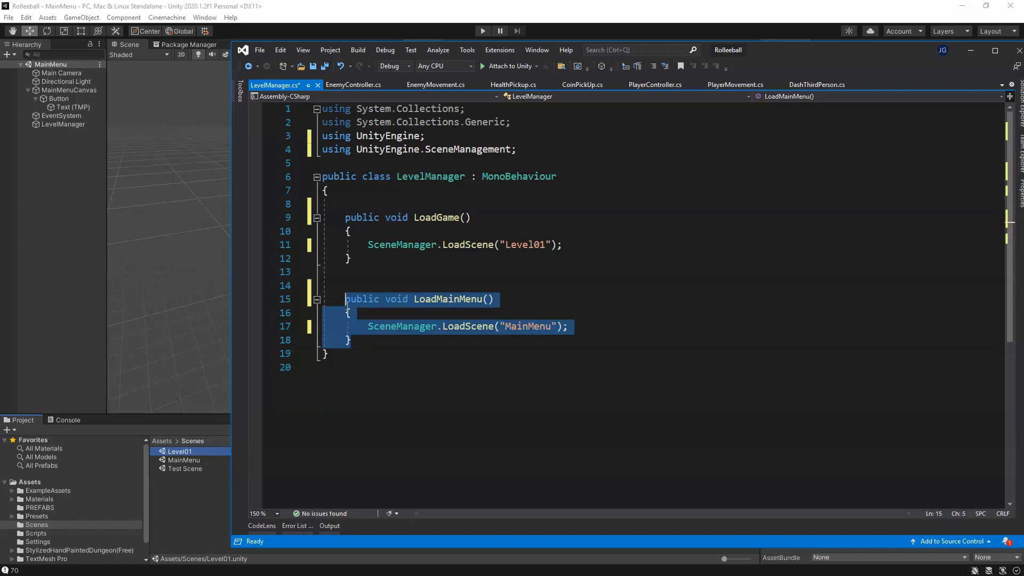
key("ctrl+c")
left_click(373, 339)
key("Return")
key("Return")
key("ctrl+v")
Step: Rename the duplicated method to LoadGameOver and set its LoadScene argument to "GameOver"
left_click(438, 367)
left_click_drag(437, 368, 483, 368)
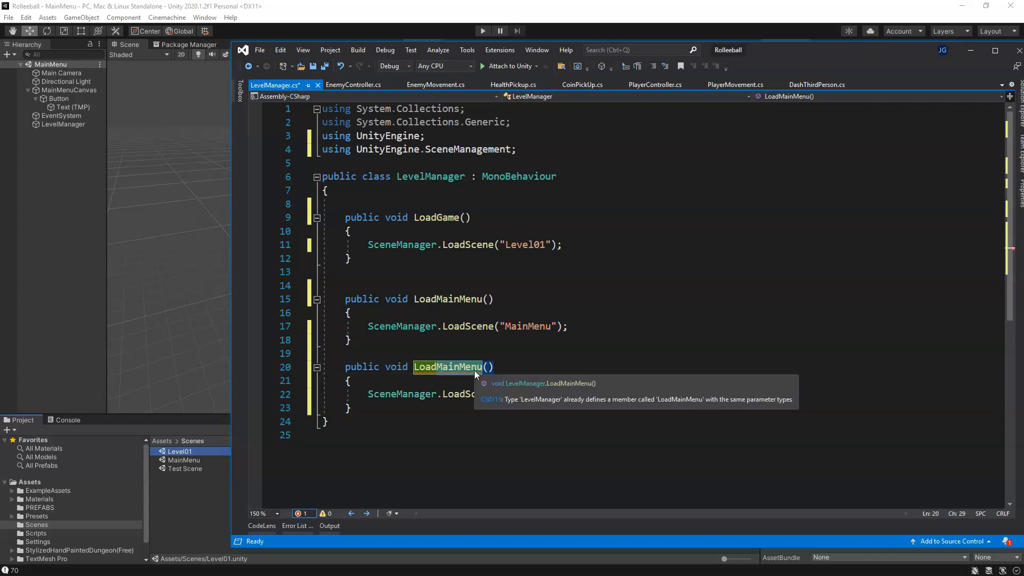
type("GameOv")
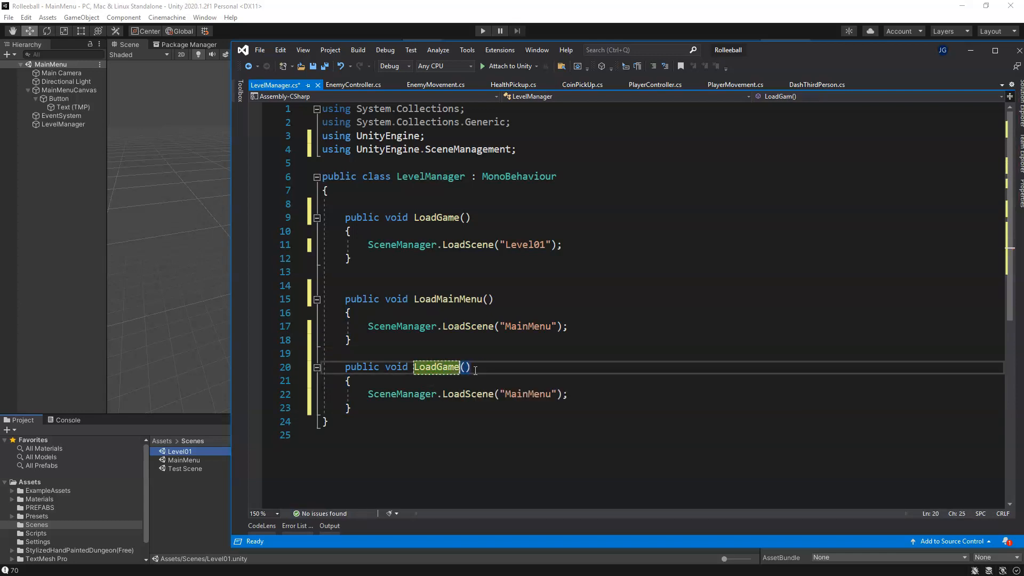
type("er")
left_click_drag(506, 395, 551, 396)
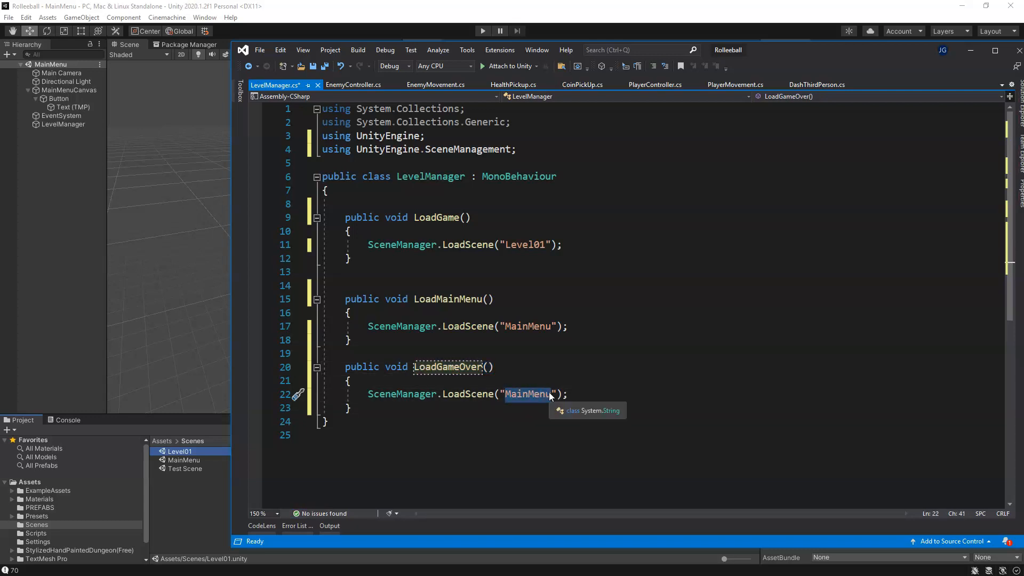
type("GameOver")
Step: Add the comment "// todo - create GameOver Scene" after the LoadScene line in LoadGameOver
left_click(599, 394)
type("//")
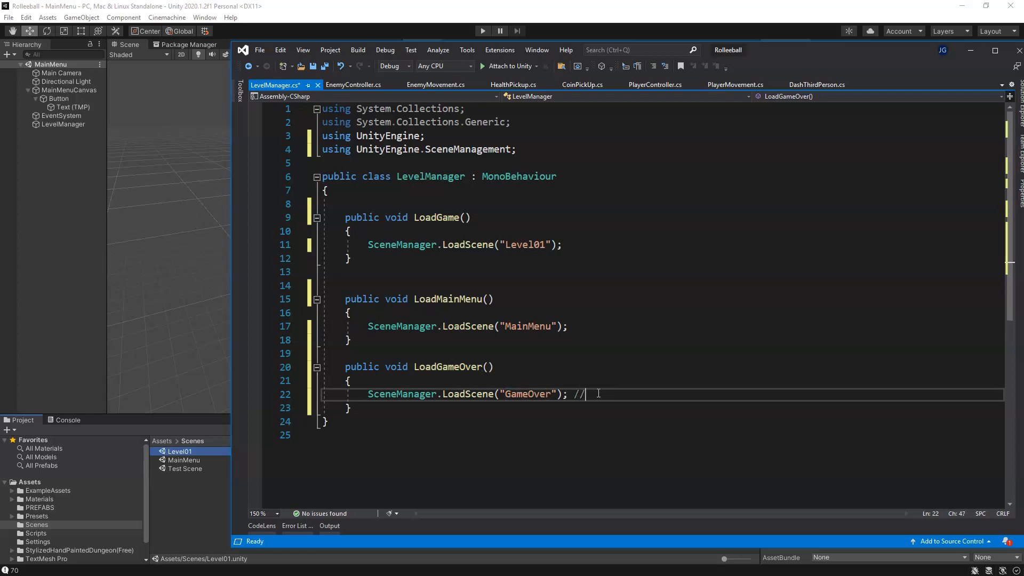
type(" todo - create GameOver Scene")
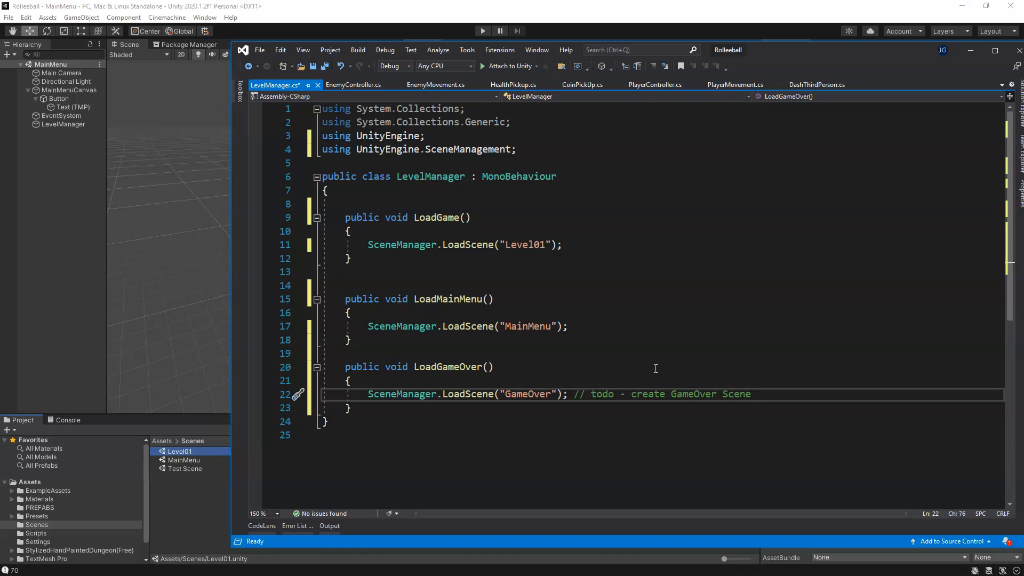
Step: Add a public void Quit() method with an empty body below the LoadGameOver method
left_click(374, 415)
key("Return")
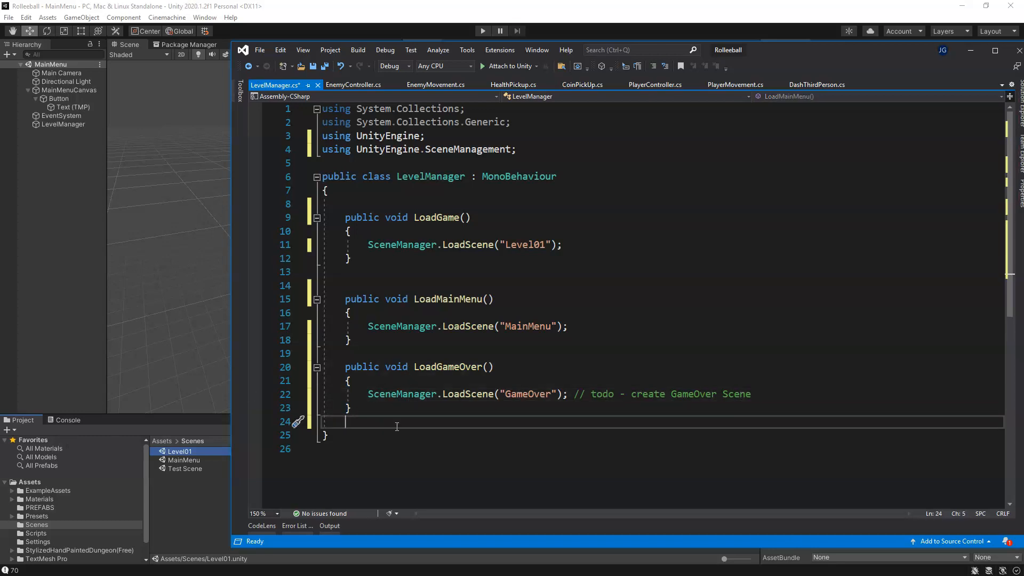
key("Return")
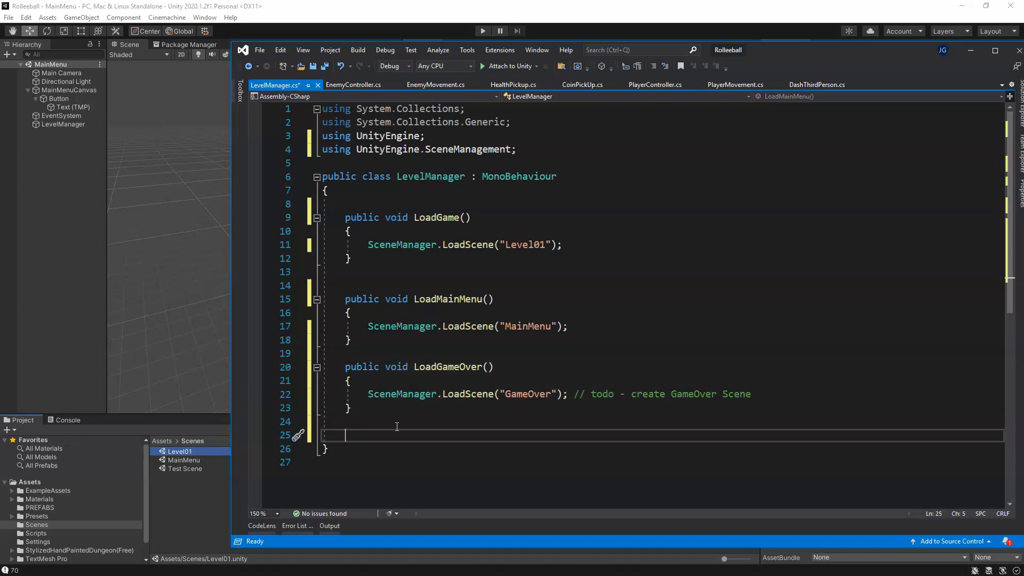
type("public voic")
key("BackSpace")
type("d ")
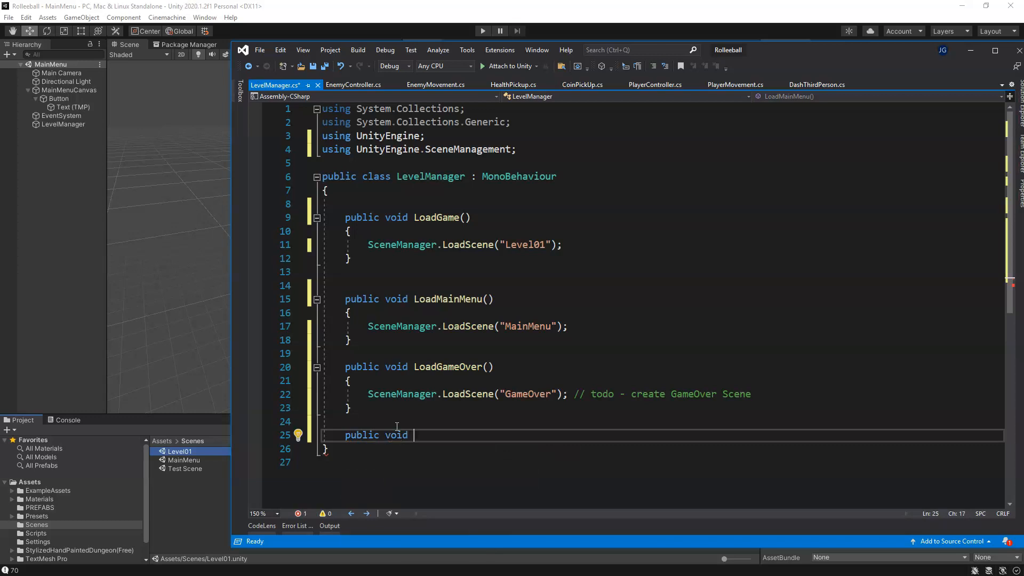
type("Quit")
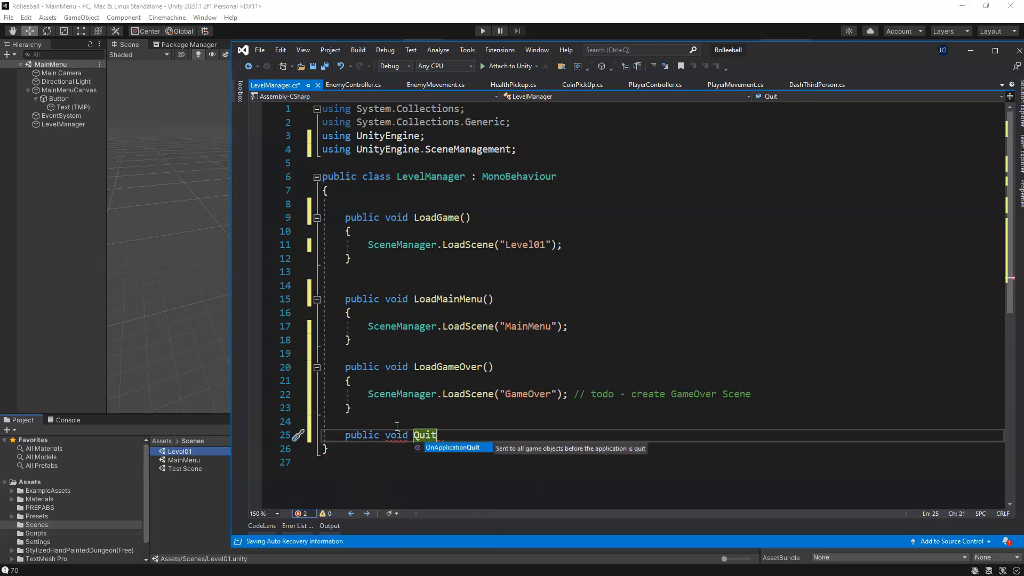
key("Tab")
key("ctrl+z")
type("(")
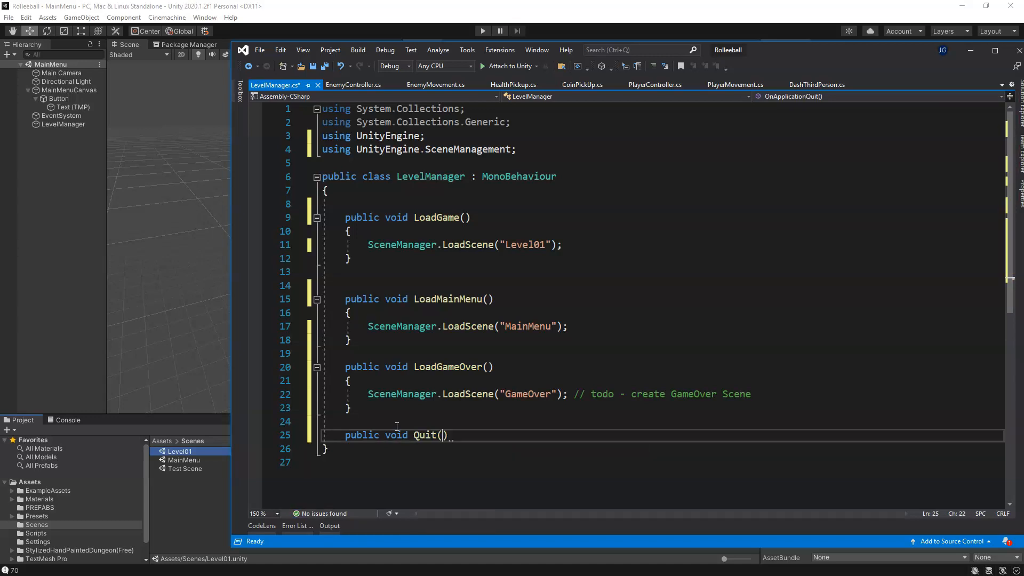
type(")")
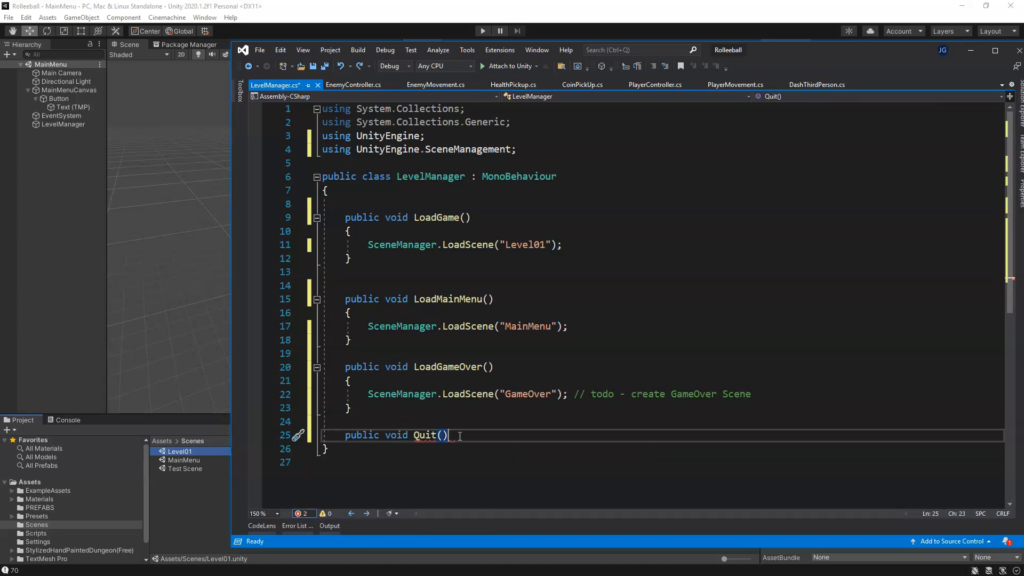
key("Return")
type("{")
key("Return")
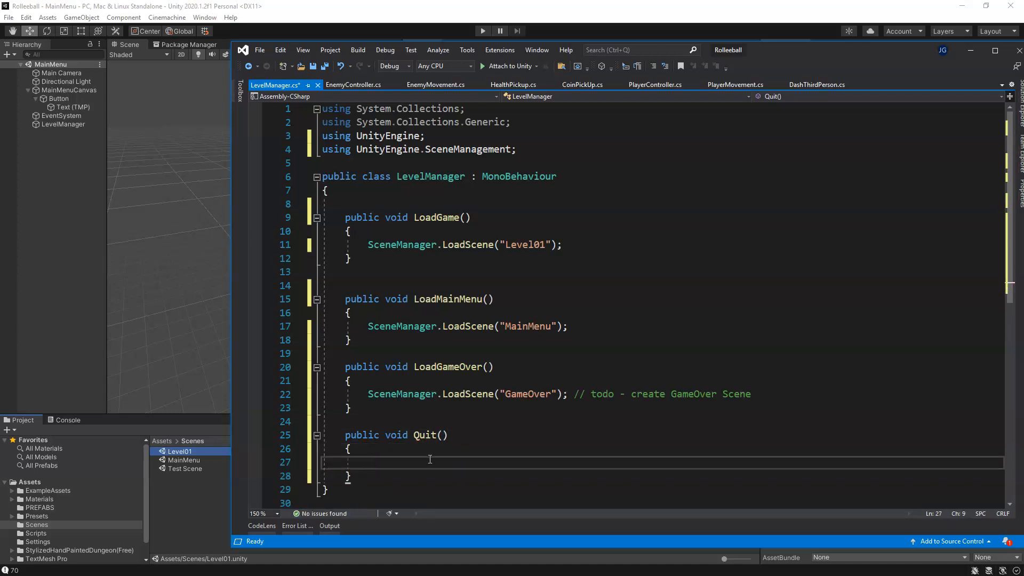
Step: Add an Application.Quit(); call inside the Quit method body
type("Application")
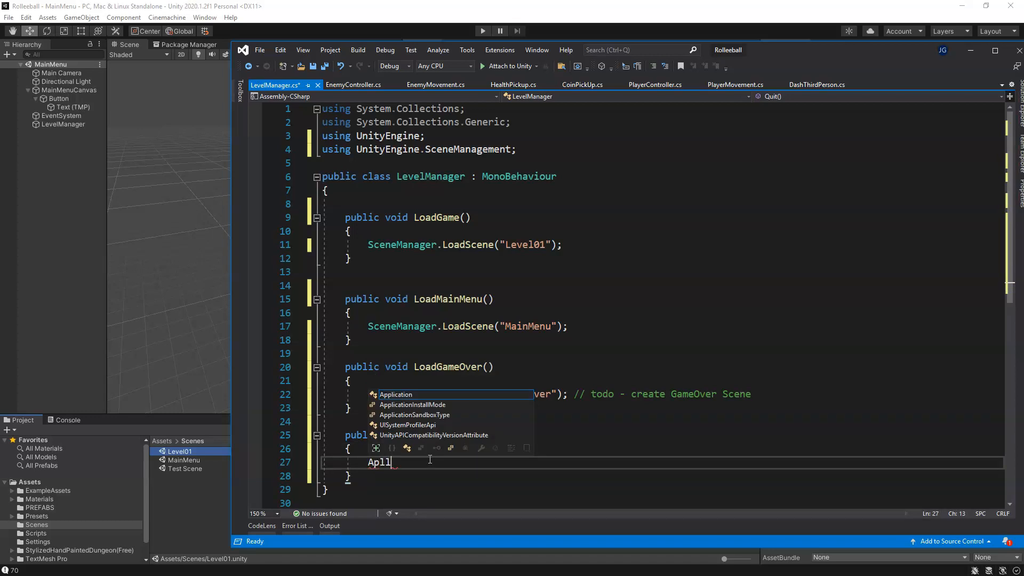
type(".Quit")
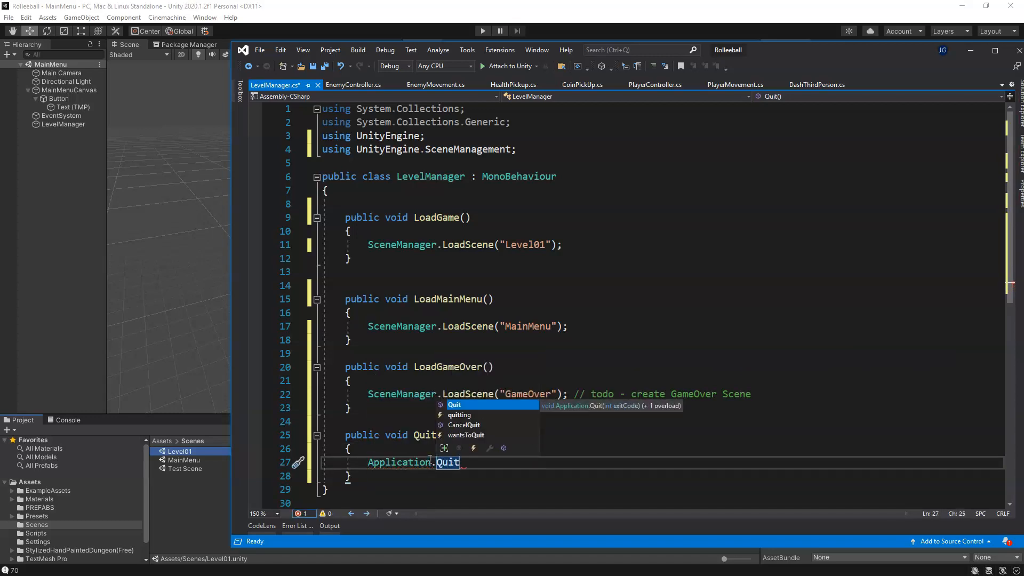
type("(")
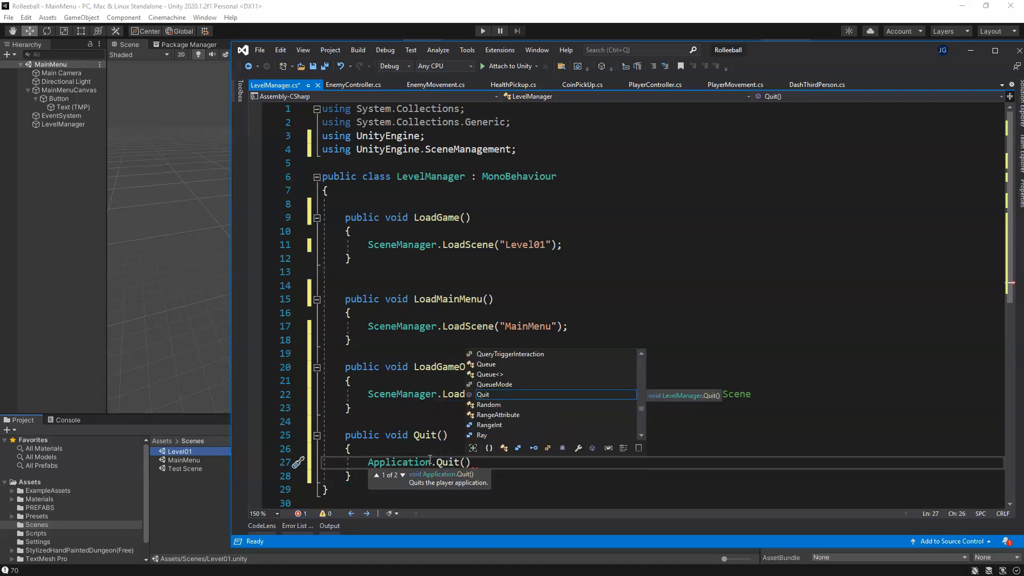
type(");")
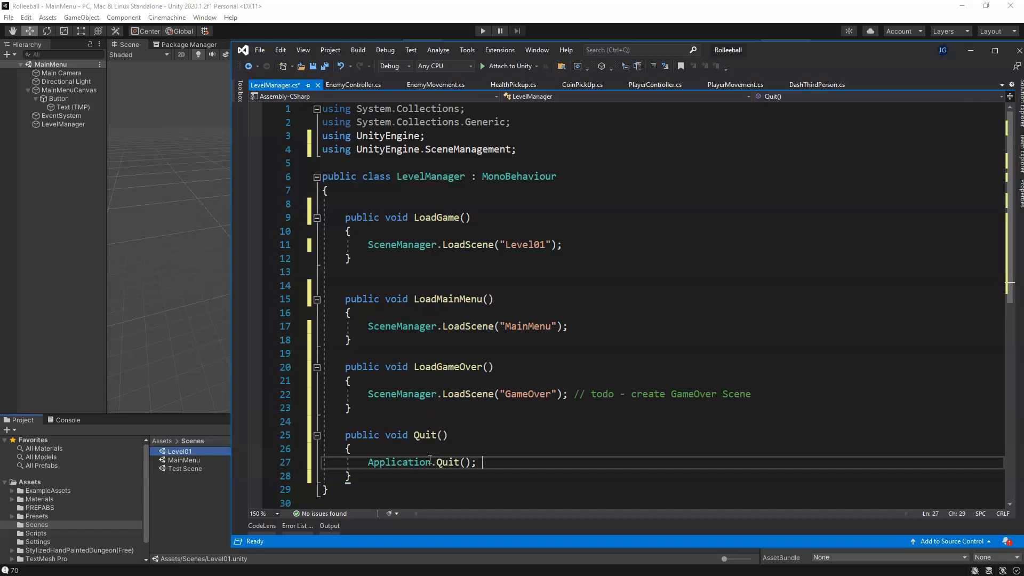
Step: Add the line Debug.Log("You clicked Quit"); below the Application.Quit call
key("Return")
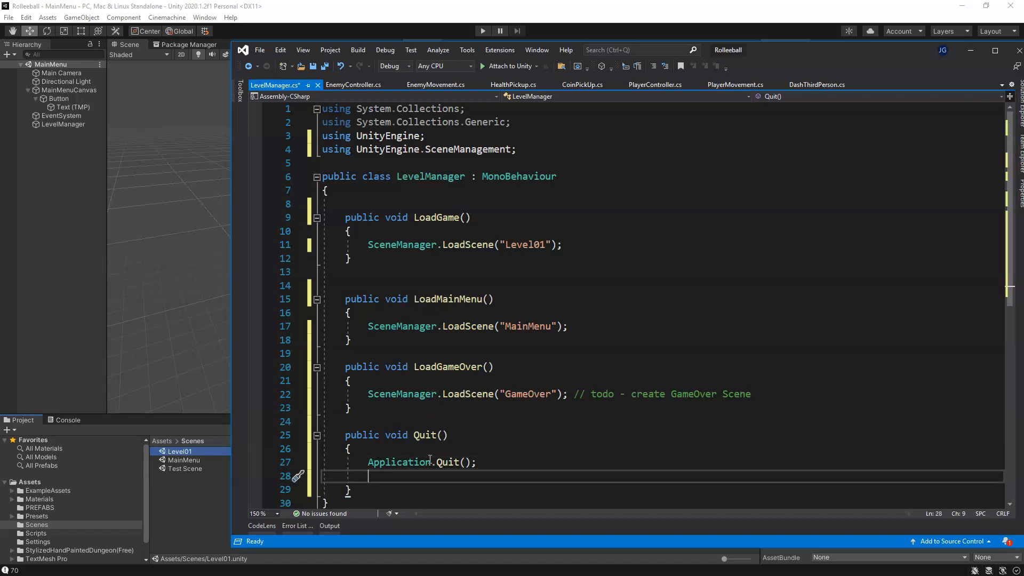
type("Debug")
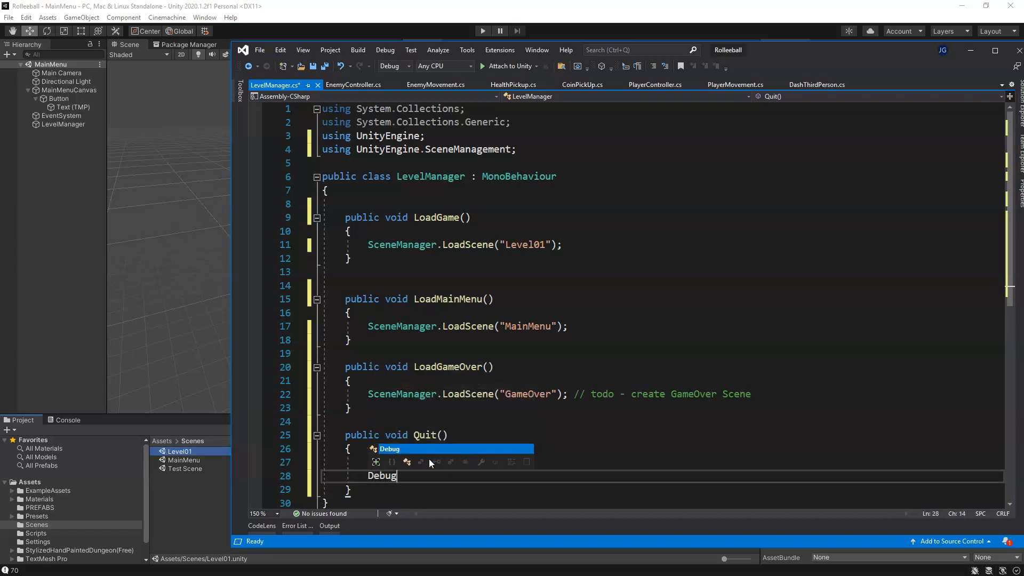
type(".Log")
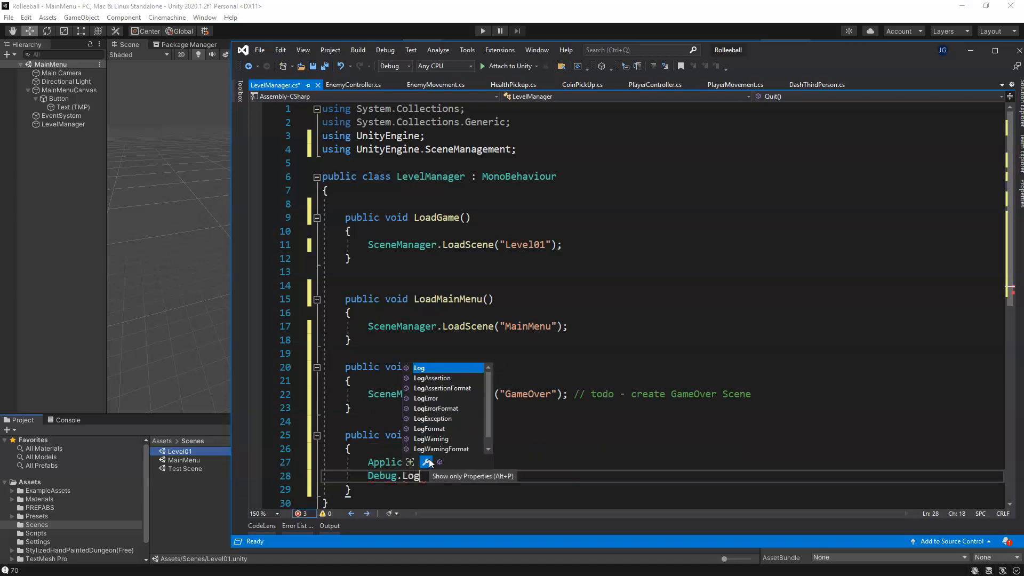
key("Escape")
type("(\"")
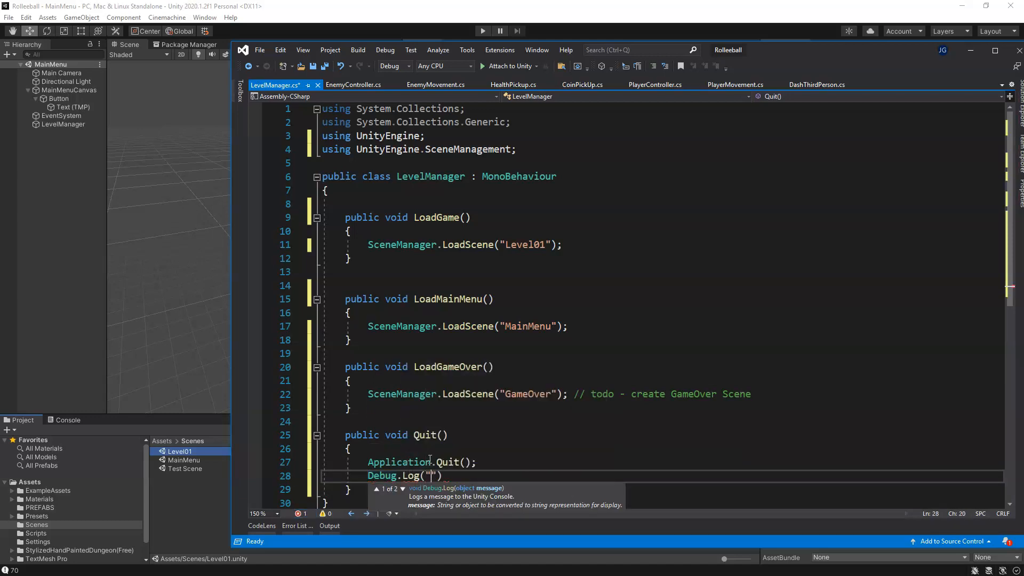
type("You clicked QUit")
key("BackSpace")
key("BackSpace")
key("BackSpace")
type("uit\");")
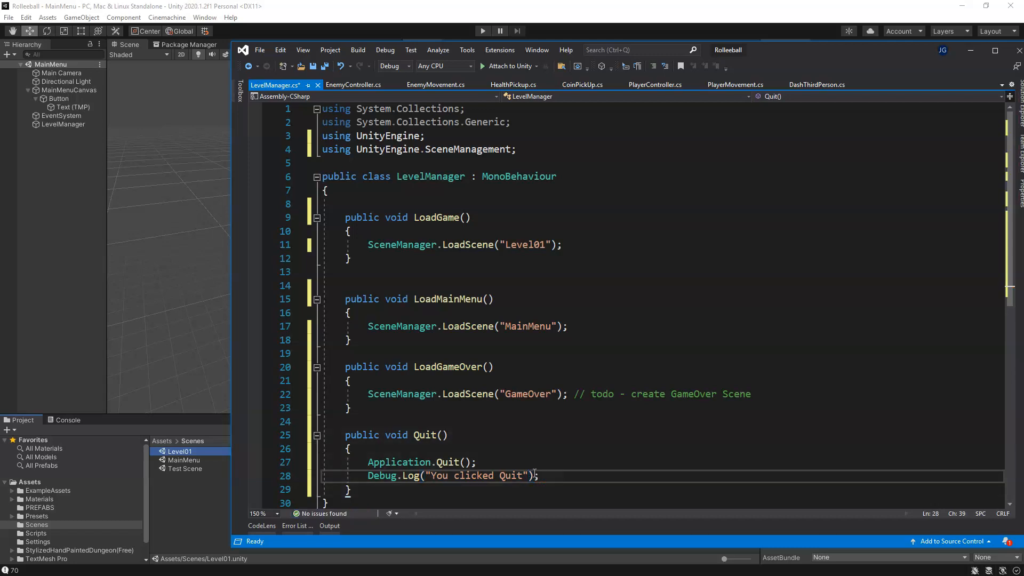
Step: Add the comment "// exits for pc games Only!" after the Application.Quit call
left_click(509, 462)
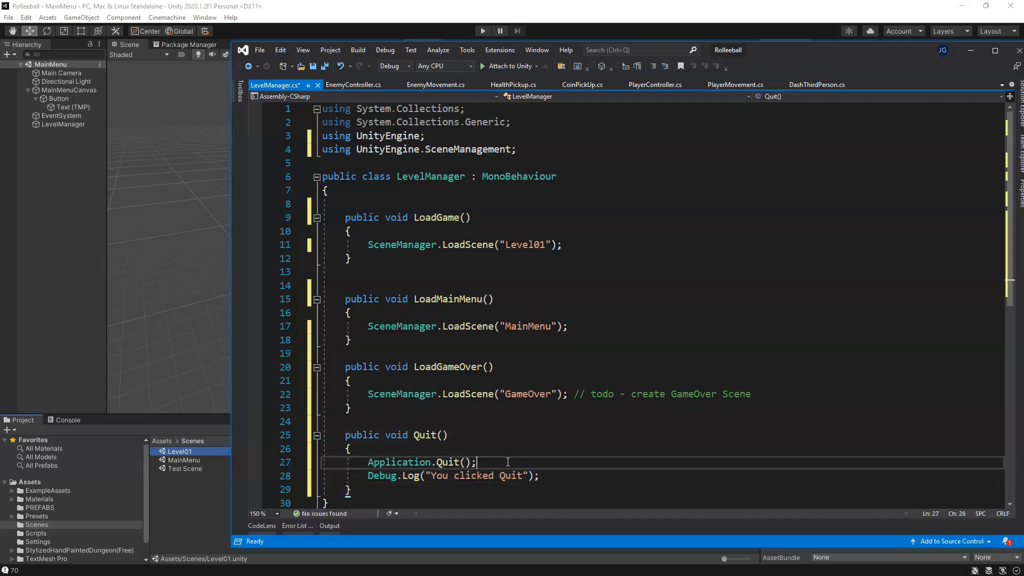
type("// exits for pc games onl")
key("BackSpace")
key("BackSpace")
key("BackSpace")
type("Only!")
left_click(467, 462)
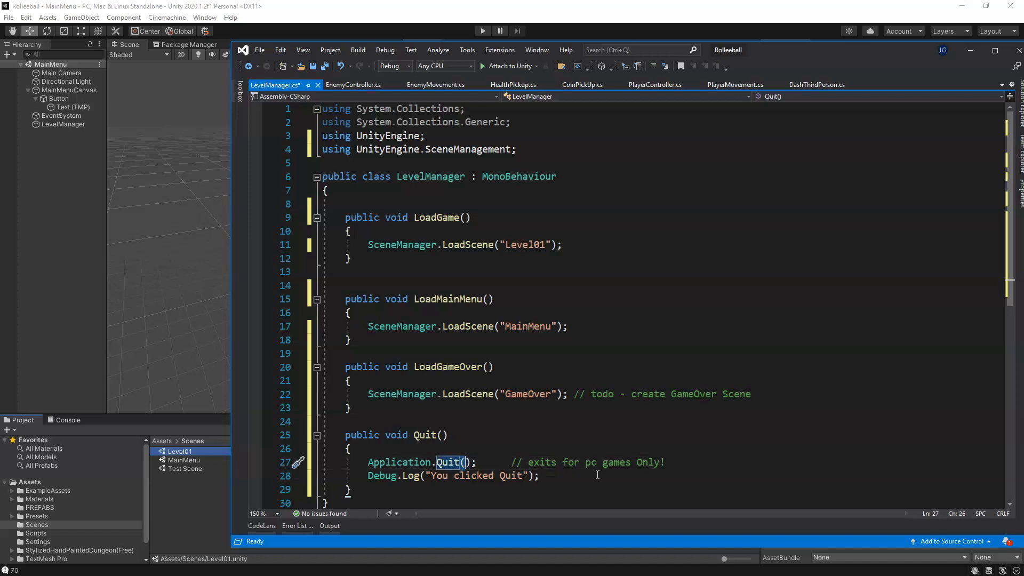
left_click(483, 462)
left_click(676, 461)
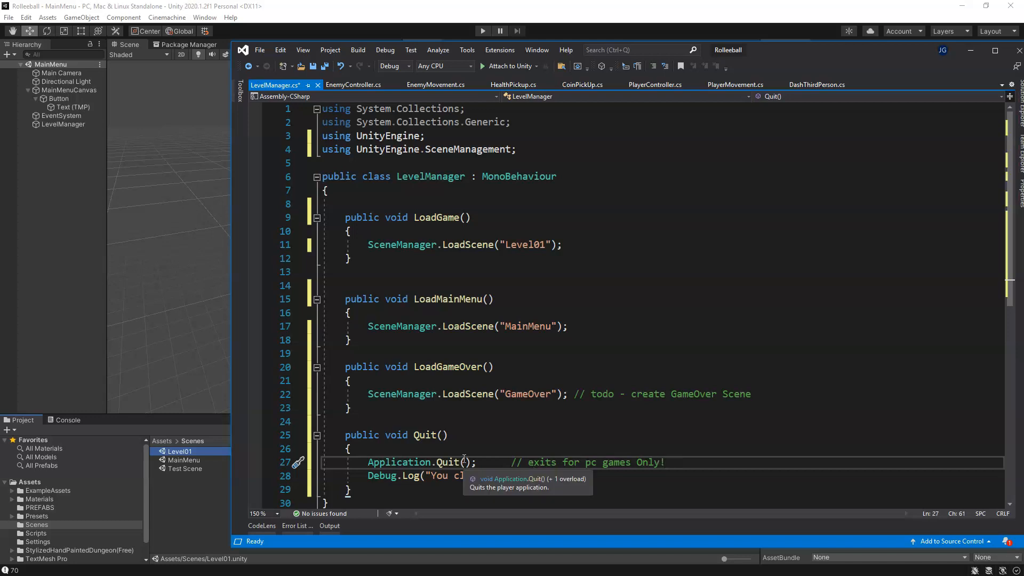
left_click(419, 435)
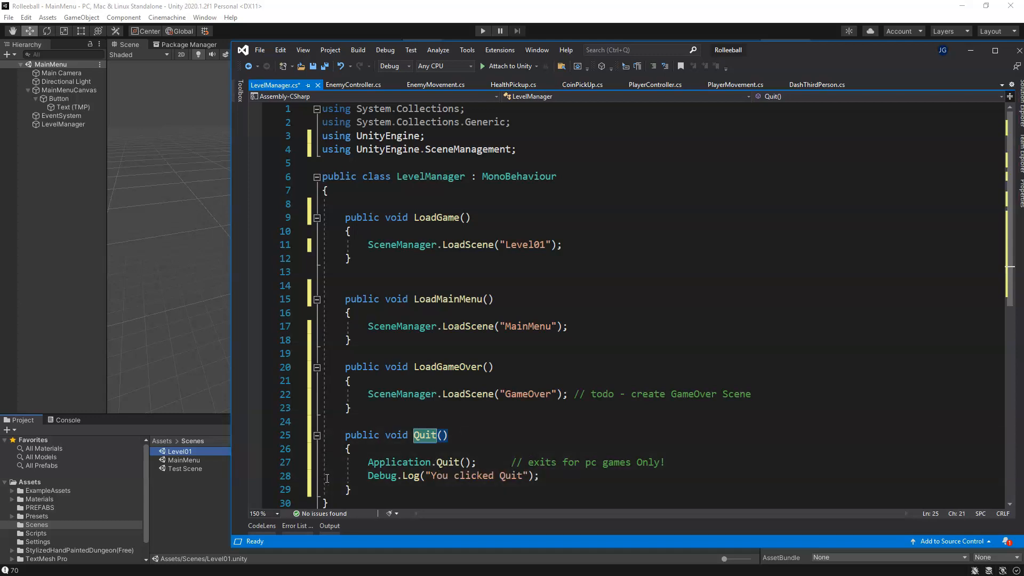
scroll(337, 491, "down", 1)
left_click(520, 491)
scroll(523, 490, "up", 1)
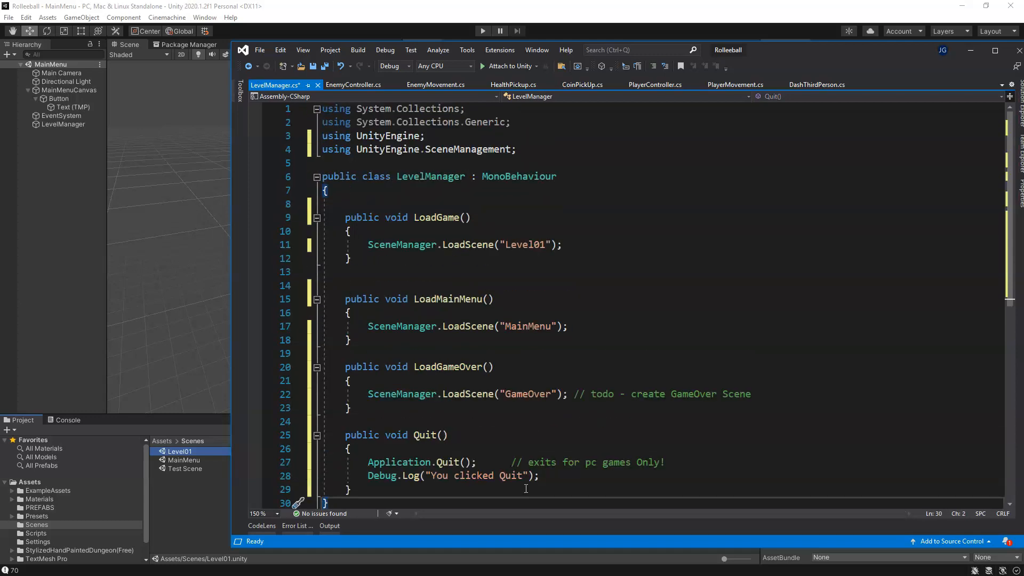
Step: Delete the extra blank line above the LoadMainMenu method and save the LevelManager script
left_click(372, 286)
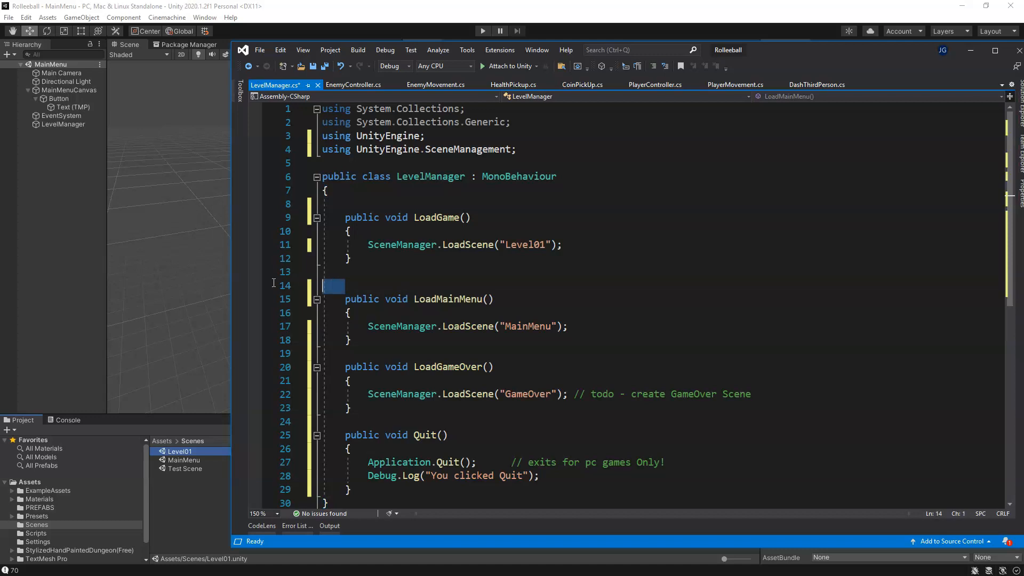
key("BackSpace")
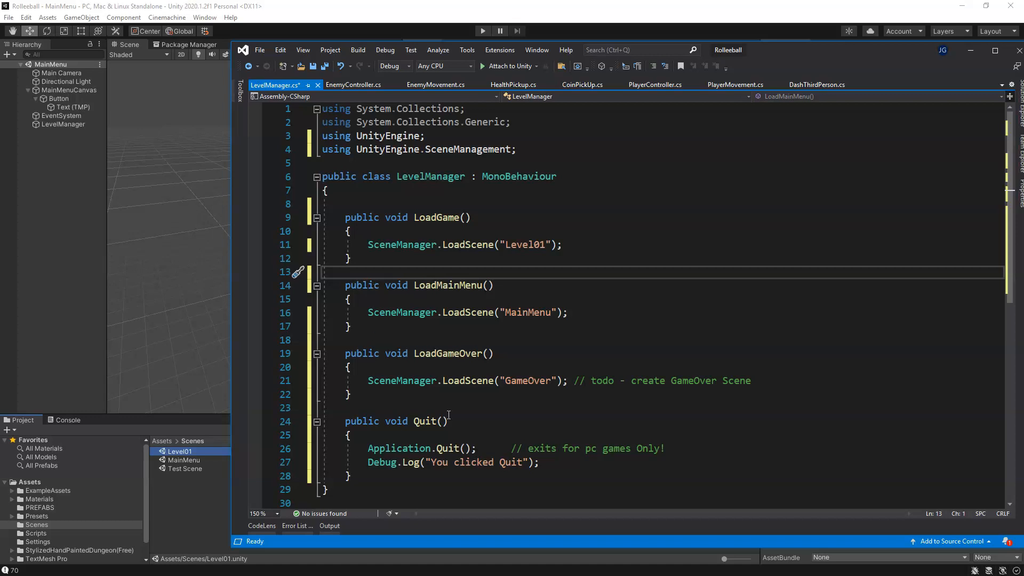
key("ctrl+s")
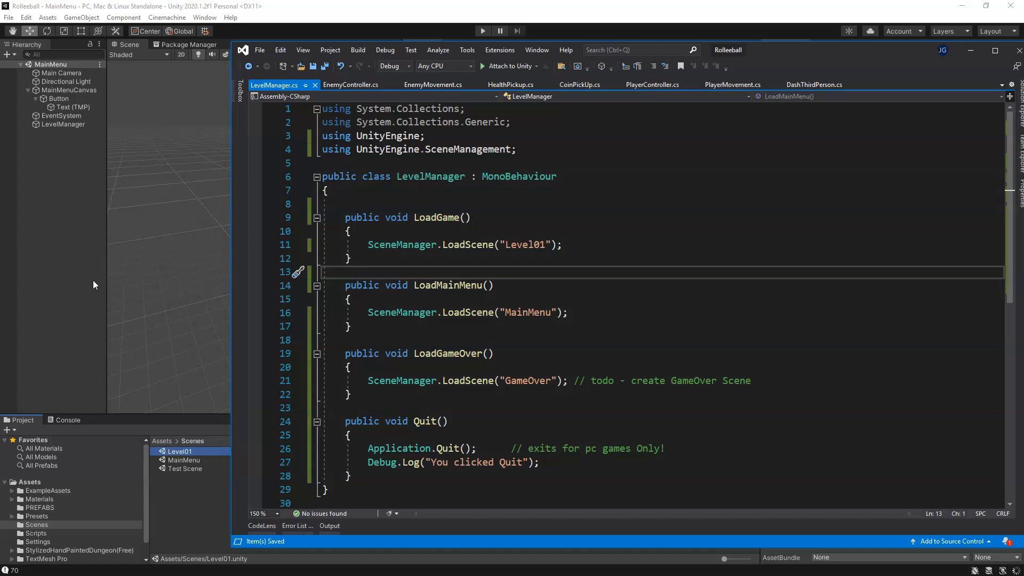
Step: Switch to Unity and attach the LevelManager script from the Scripts folder to the LevelManager object
left_click(54, 258)
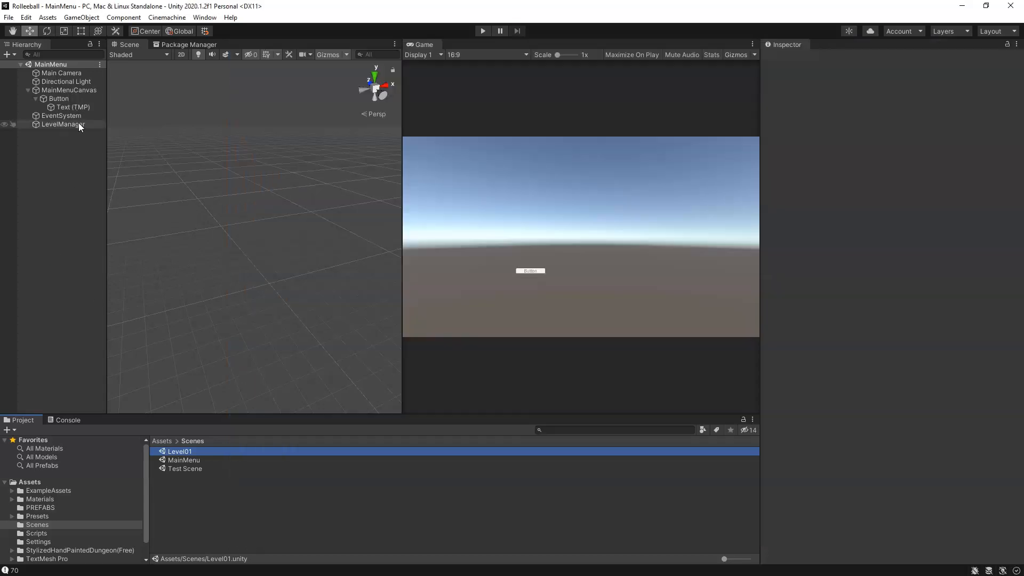
left_click(74, 125)
left_click(50, 155)
left_click(51, 126)
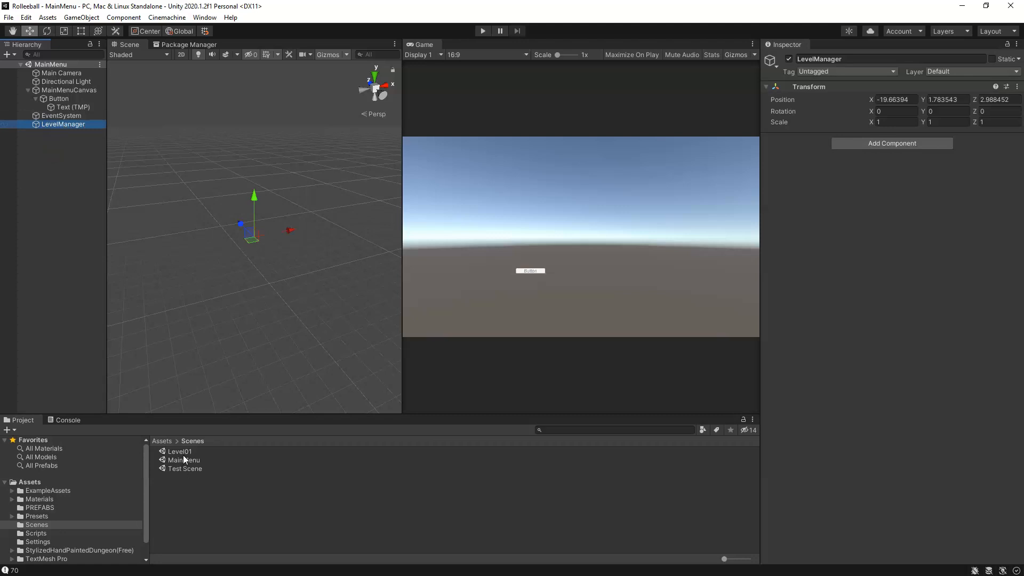
left_click(42, 533)
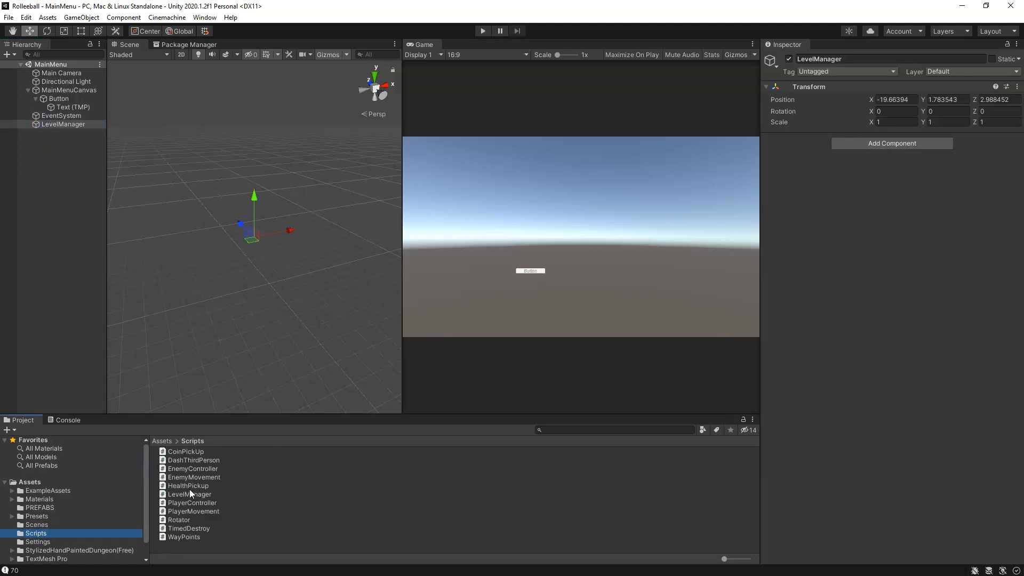
left_click_drag(187, 493, 902, 199)
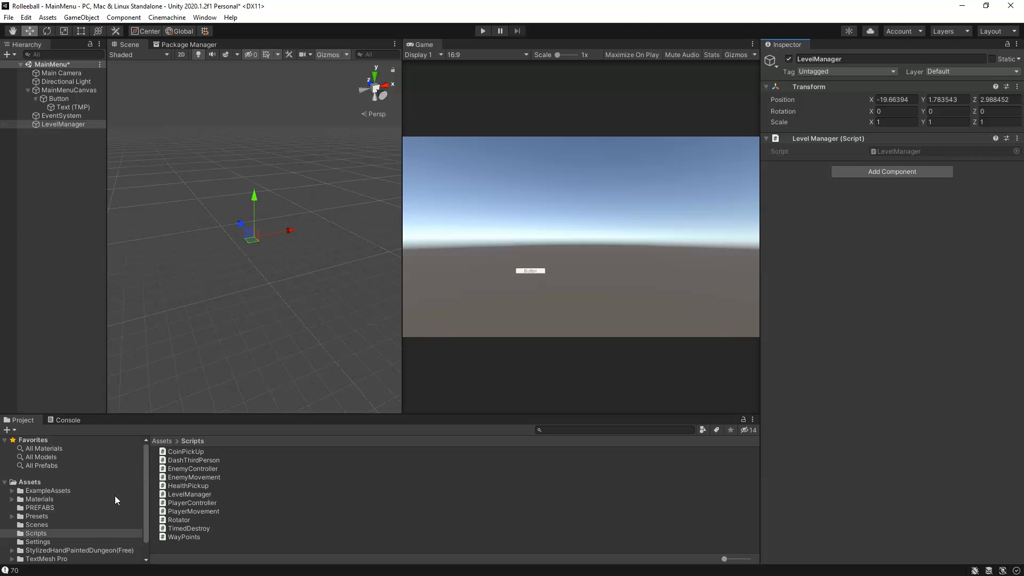
Step: Make the LevelManager object a prefab in the PREFABS folder and reset its transform in the scene
left_click(40, 508)
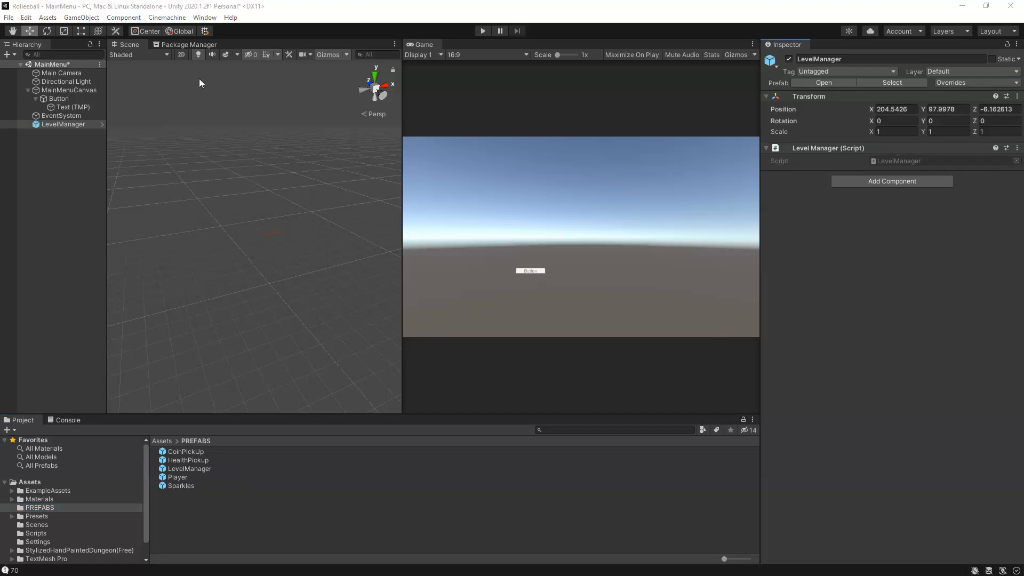
left_click(891, 109)
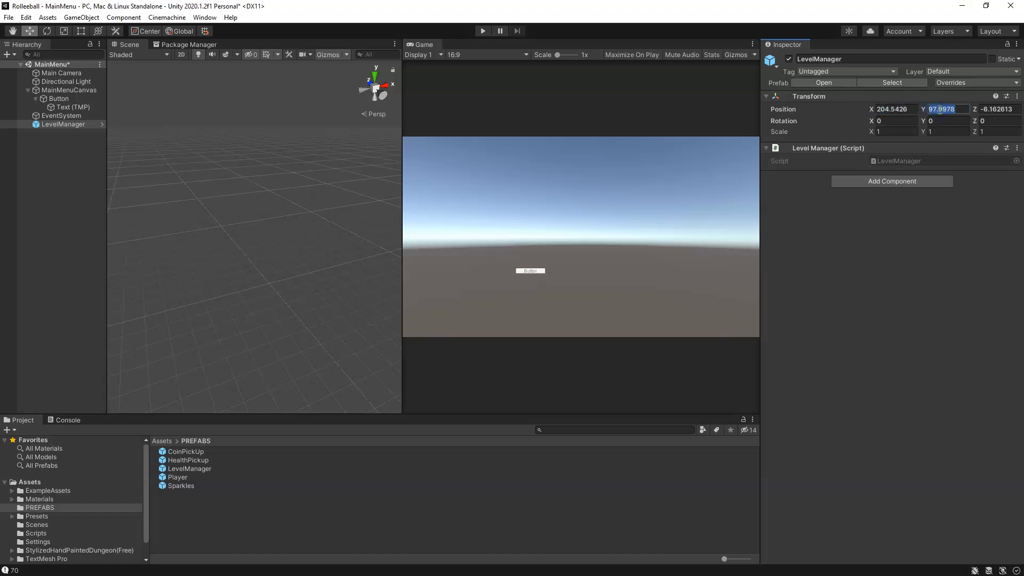
left_click(891, 109)
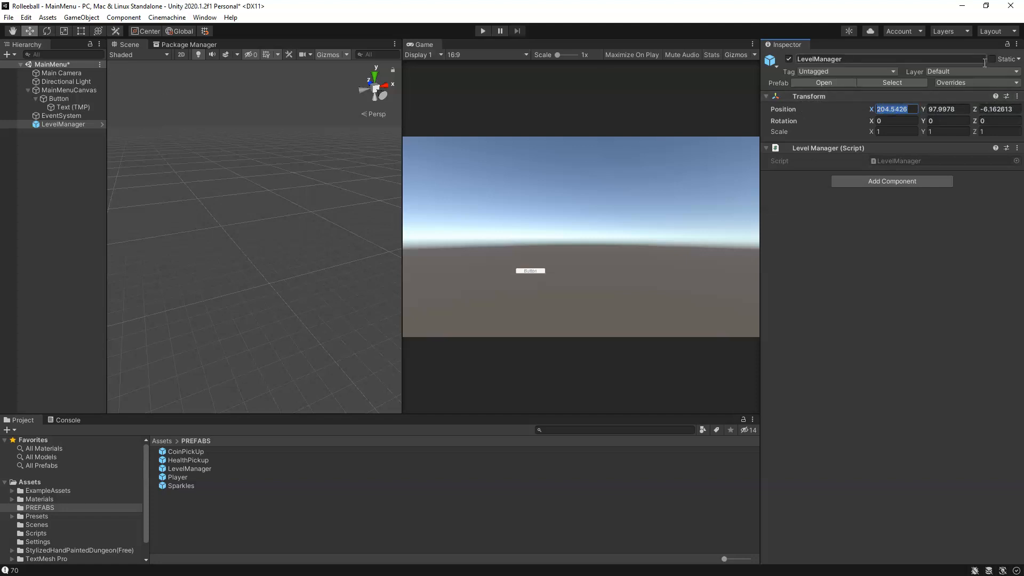
left_click(1017, 97)
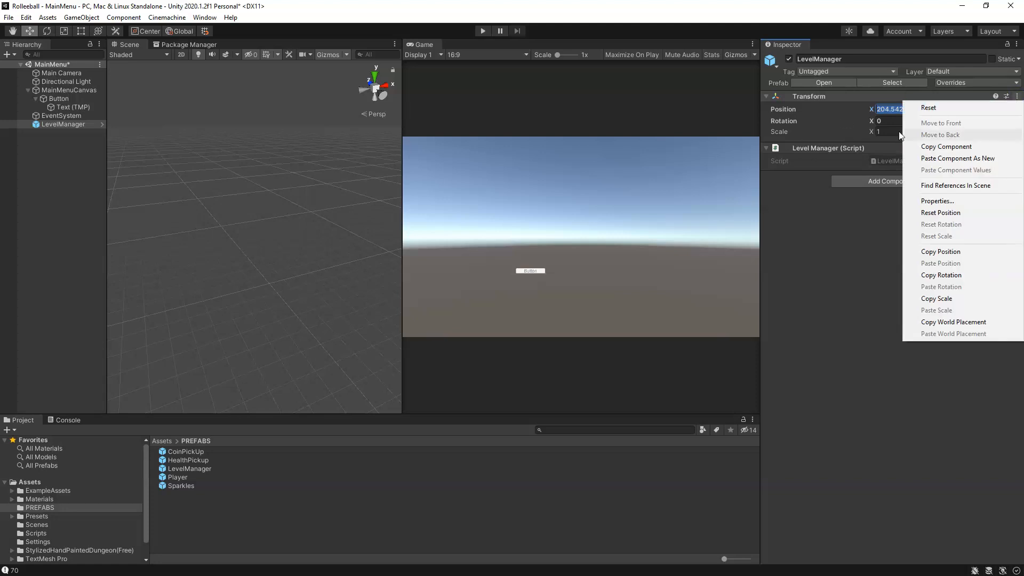
left_click(933, 108)
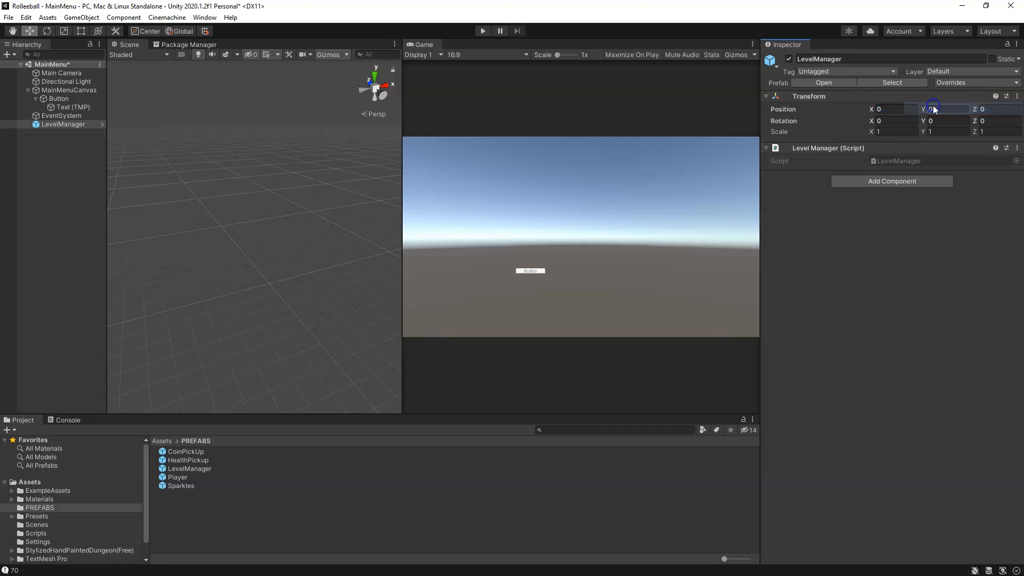
left_click(958, 110)
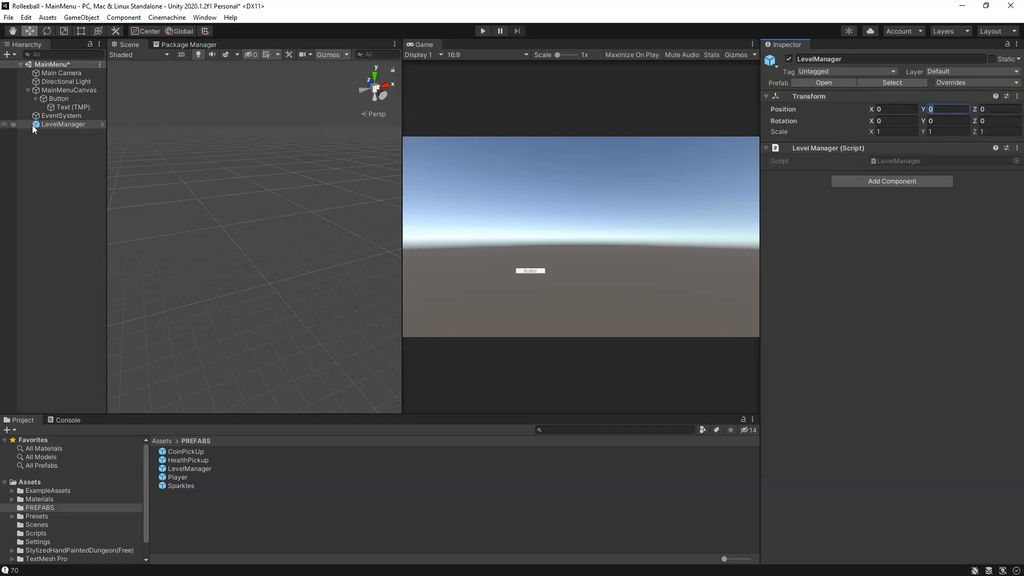
Step: Frame the LevelManager object in the scene view and check its prefab overrides
type("f")
middle_click_drag(349, 233, 214, 235)
left_click_drag(352, 241, 276, 266, "alt")
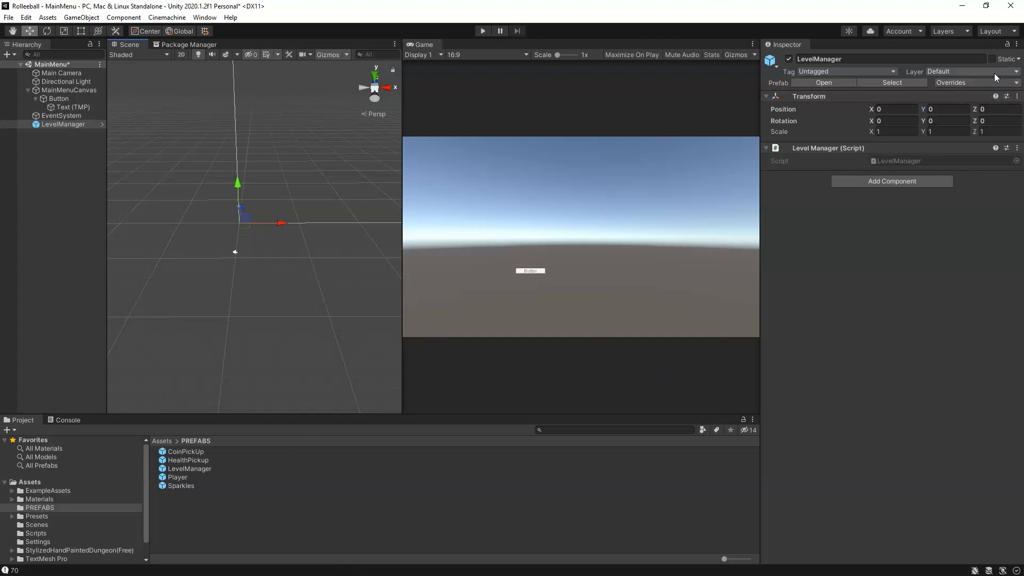
left_click(976, 85)
left_click(960, 82)
left_click(960, 82)
left_click(951, 82)
left_click(961, 84)
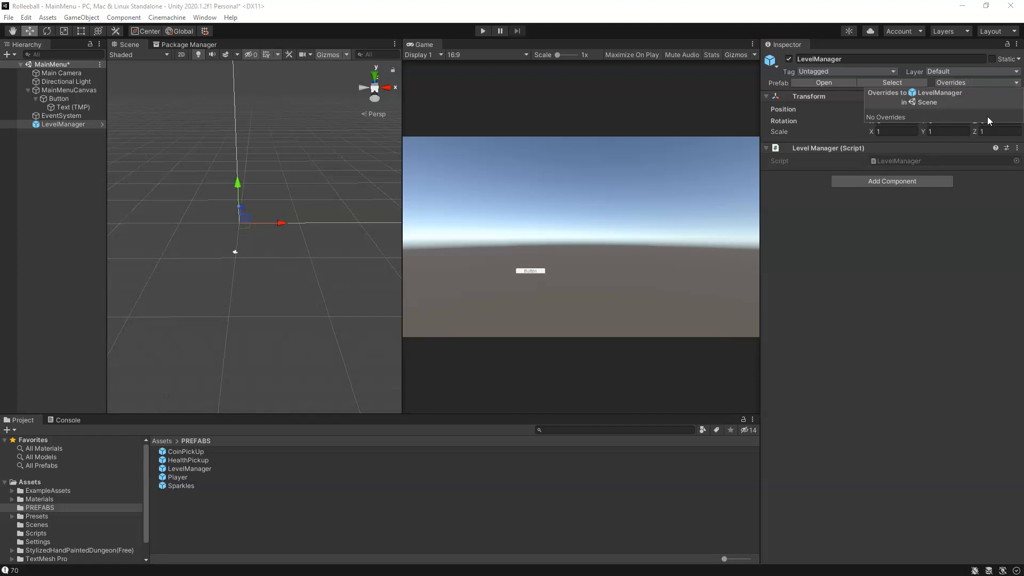
Step: Rename the Button object under MainMenuCanvas as StartButton
left_click(72, 152)
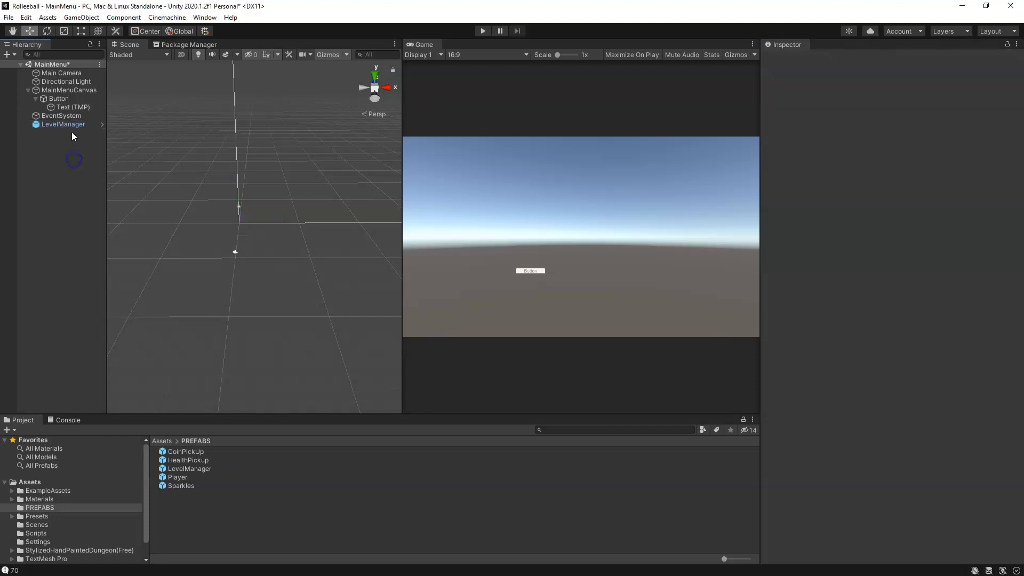
left_click(63, 90)
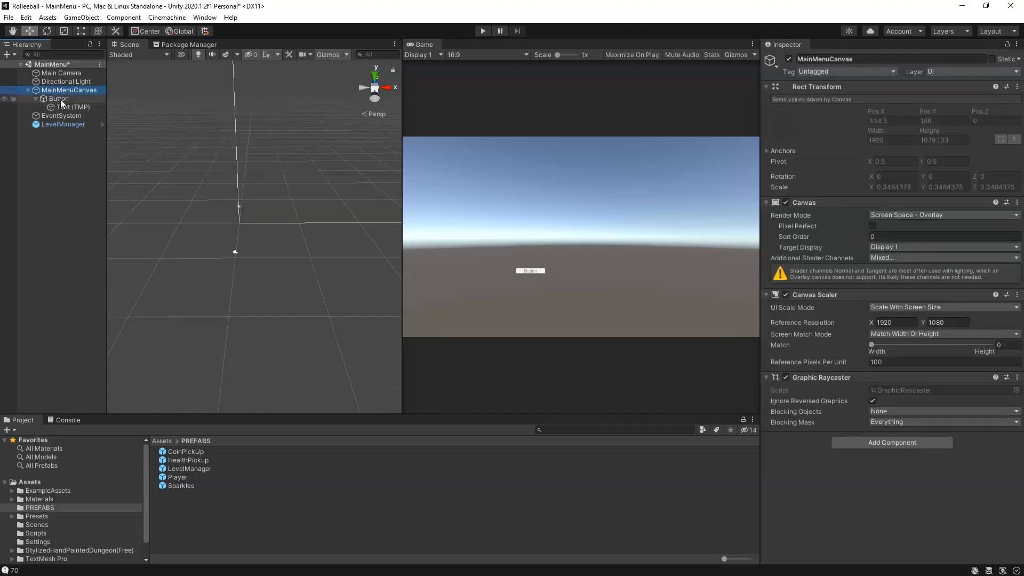
left_click(61, 99)
left_click(853, 58)
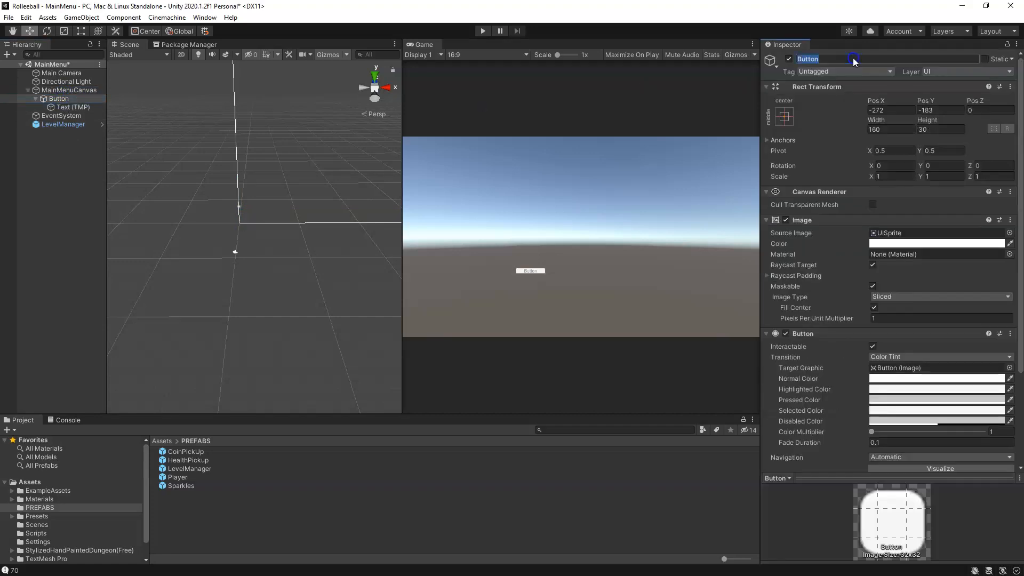
key("Home")
type("Start")
key("Return")
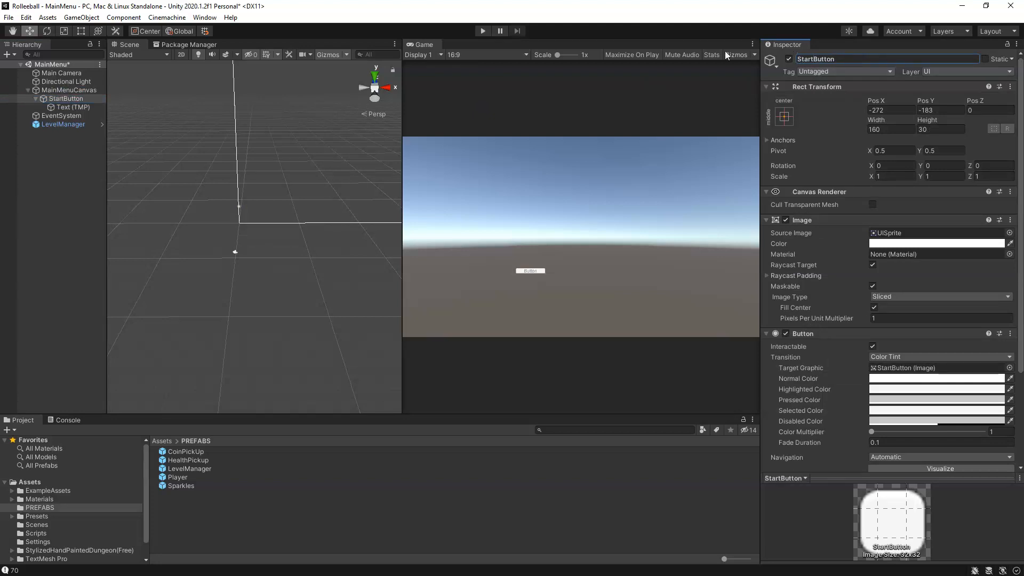
Step: Change the text of StartButton's Text (TMP) label to "Start"
left_click(79, 107)
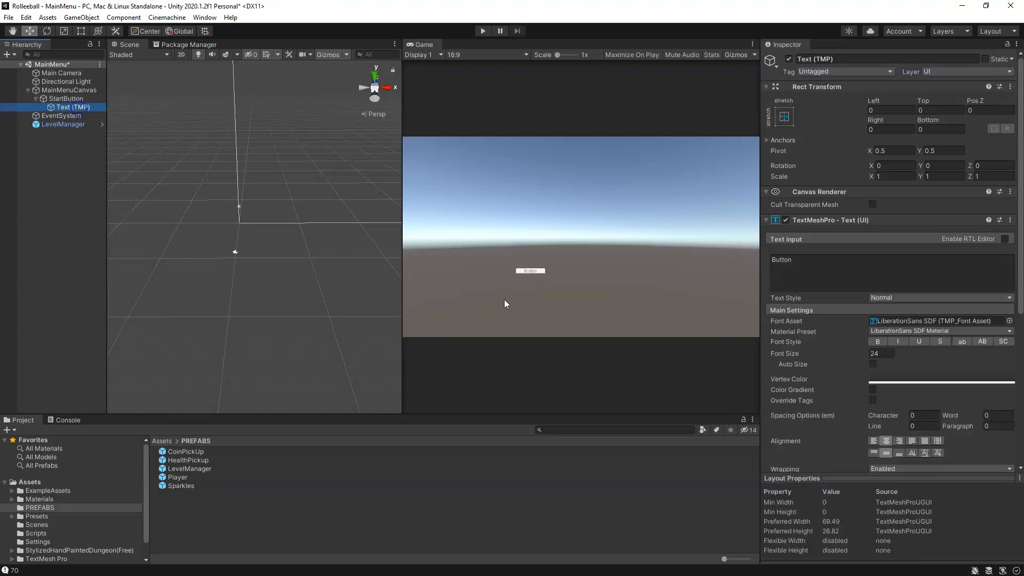
left_click_drag(865, 274, 689, 259)
type("Start")
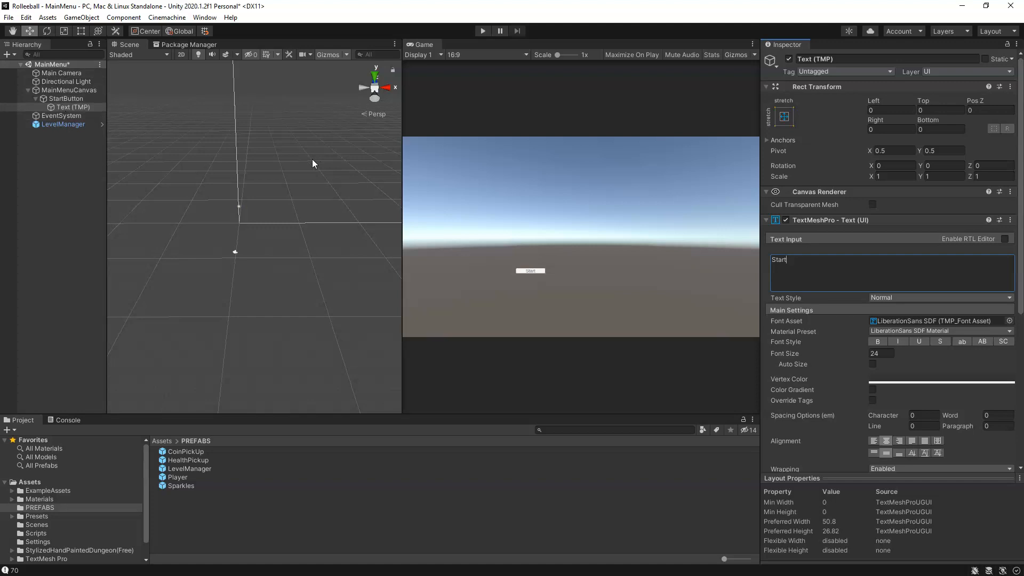
Step: Frame MainMenuCanvas in the scene view and switch the scene to 2D mode
left_click(73, 91)
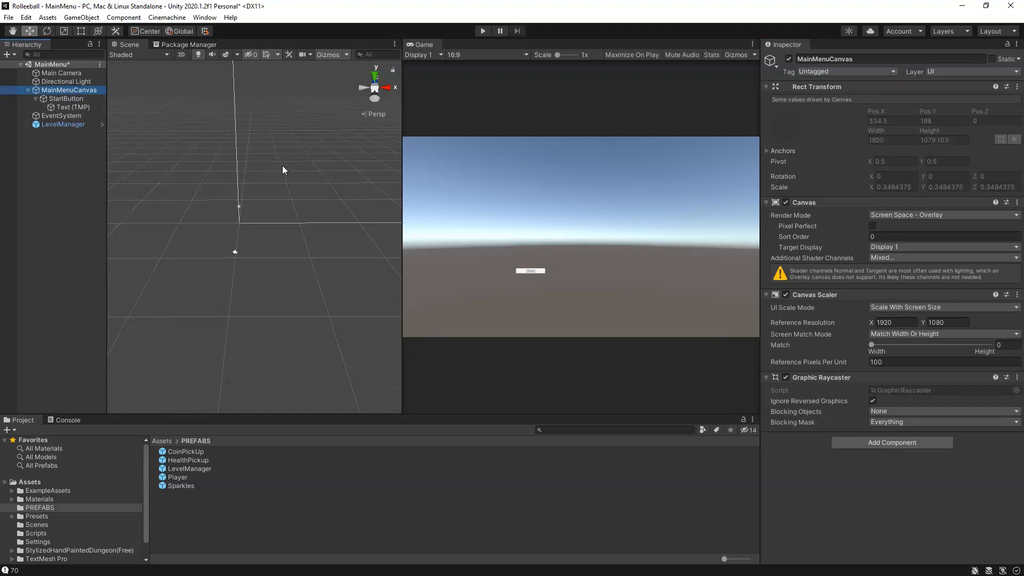
key("f")
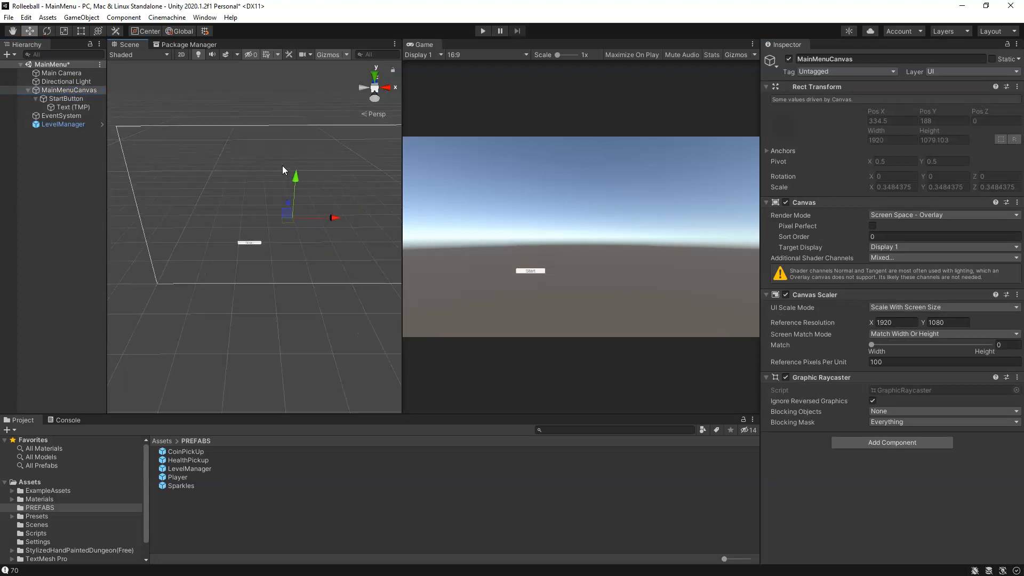
left_click(265, 290)
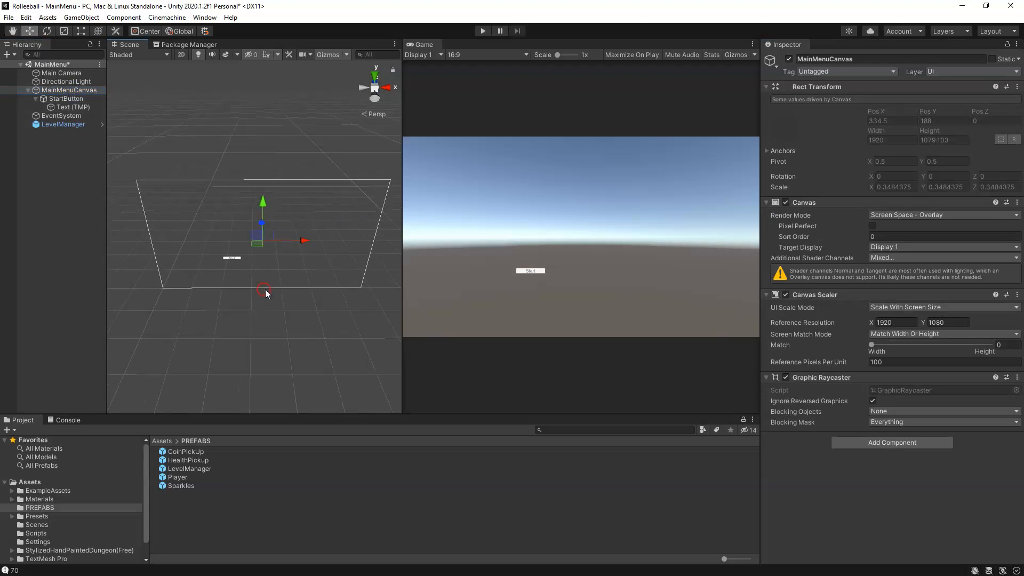
left_click(181, 55)
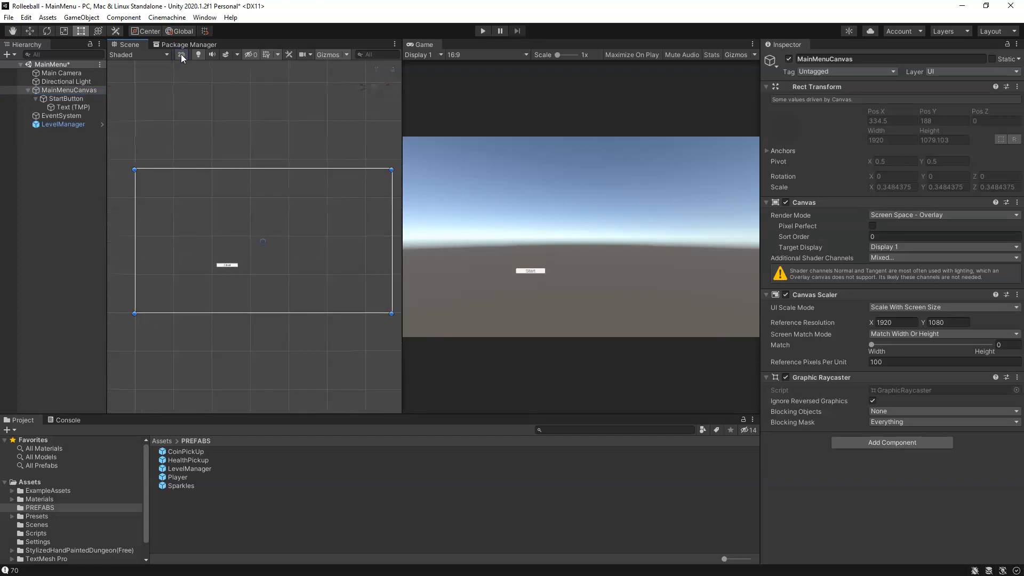
scroll(255, 274, "up", 2)
scroll(255, 273, "down", 1)
middle_click_drag(256, 276, 243, 273)
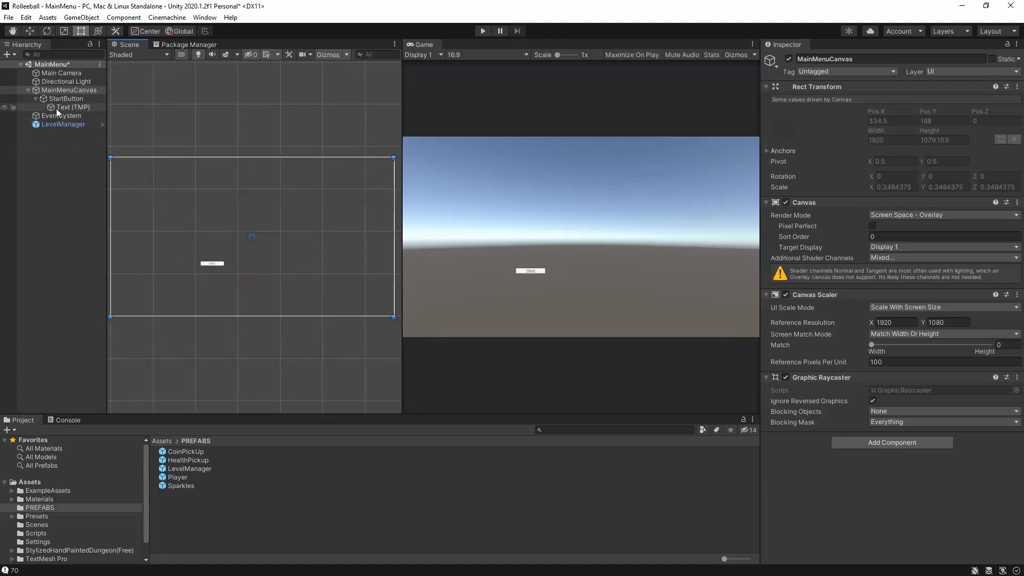
Step: Resize StartButton with the Rect Tool to about 515 by 124 and shift it off-centre on the canvas
left_click(72, 98)
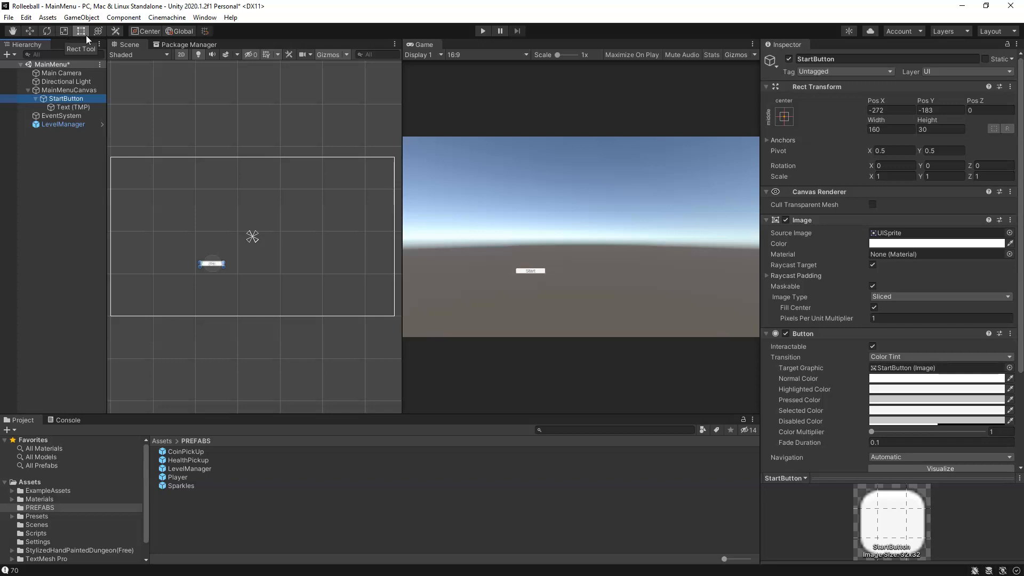
left_click_drag(225, 260, 295, 248)
left_click_drag(271, 257, 275, 261)
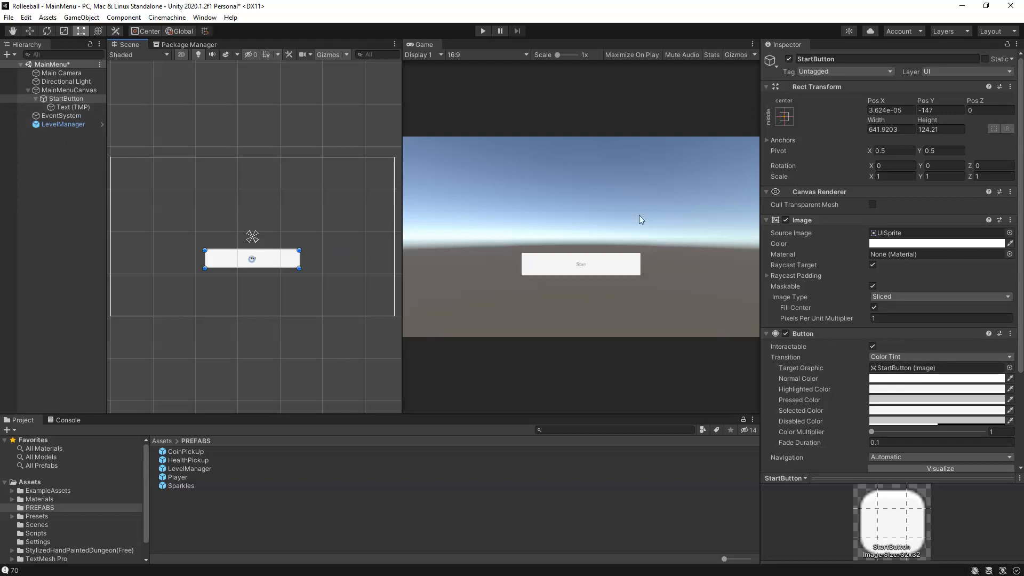
left_click_drag(299, 259, 219, 262)
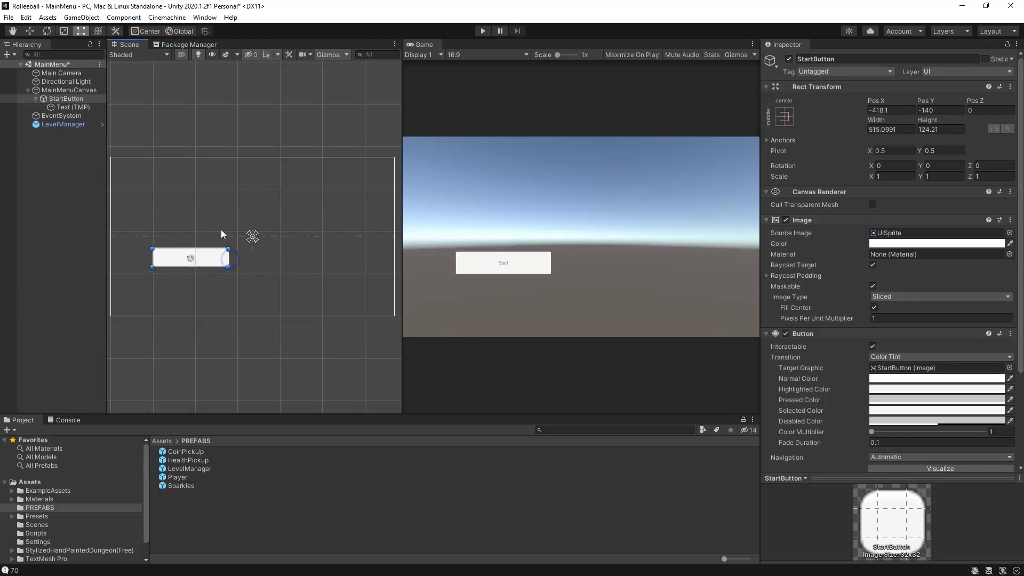
Step: Apply the middle-center anchor preset to StartButton, setting its pivot and position as well
left_click(786, 116)
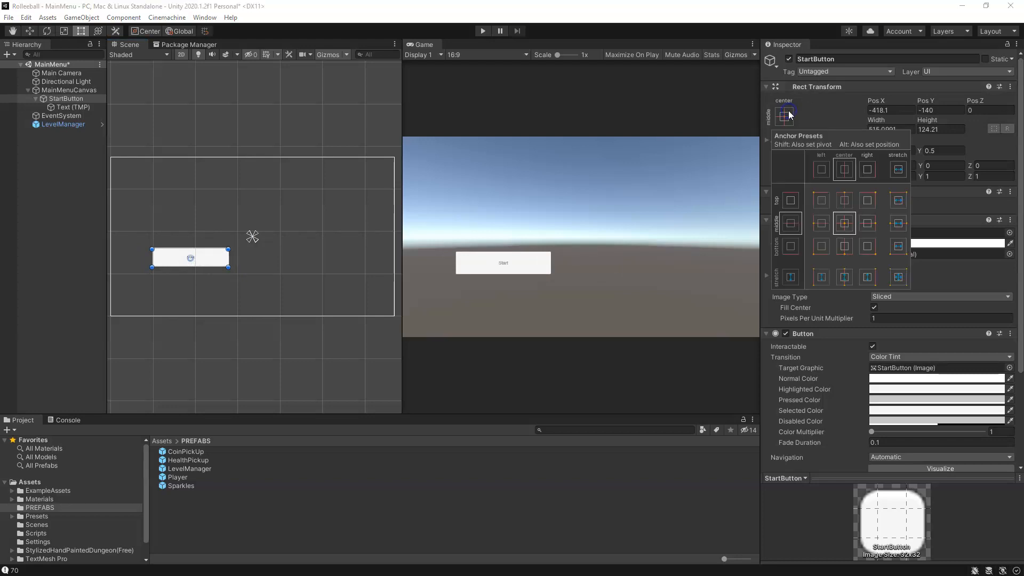
key("shift+alt")
left_click(846, 226, "alt+shift")
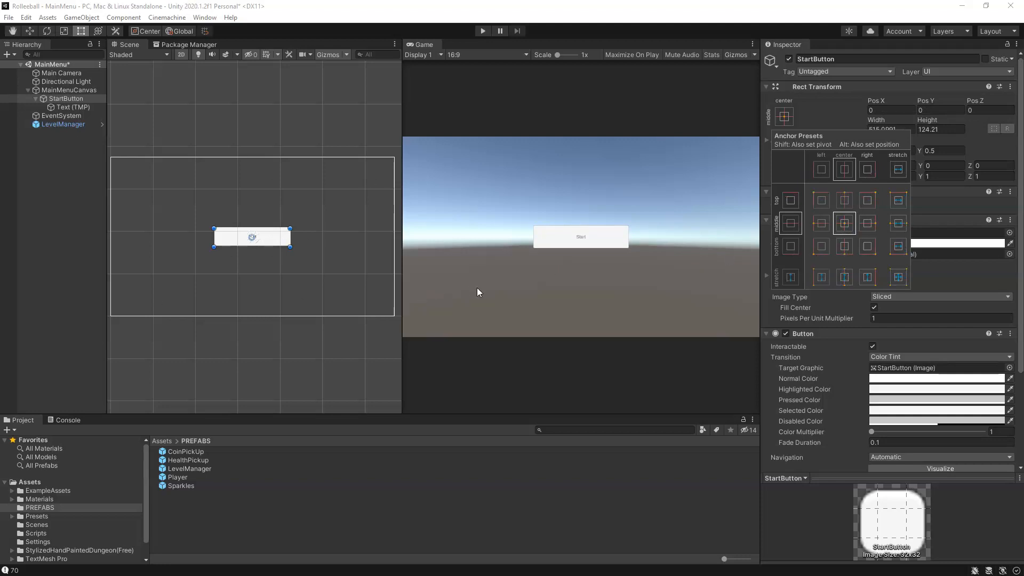
Step: Try moving StartButton's Text (TMP) label down with the Move tool and undo the moves
left_click(271, 235)
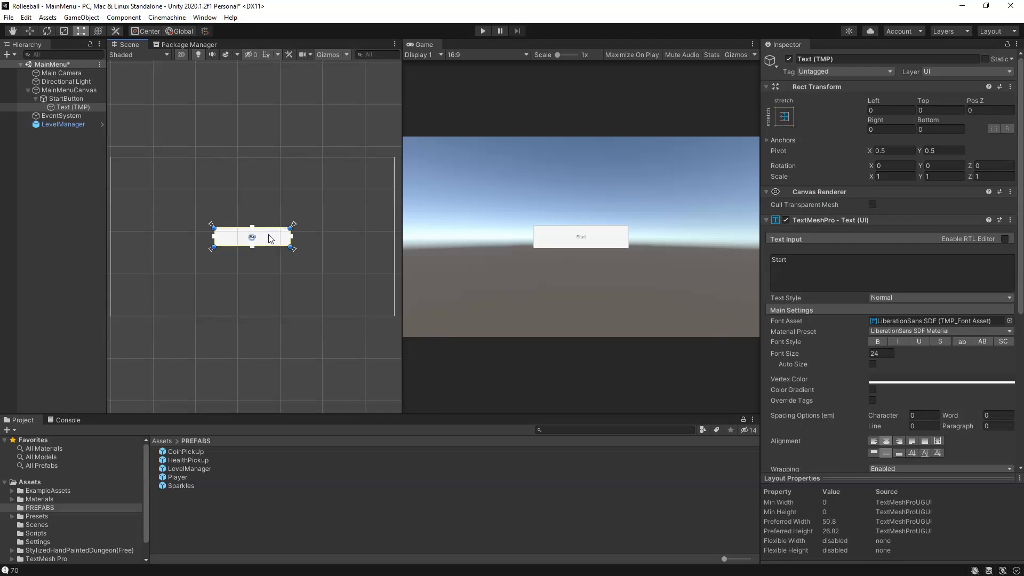
key("w")
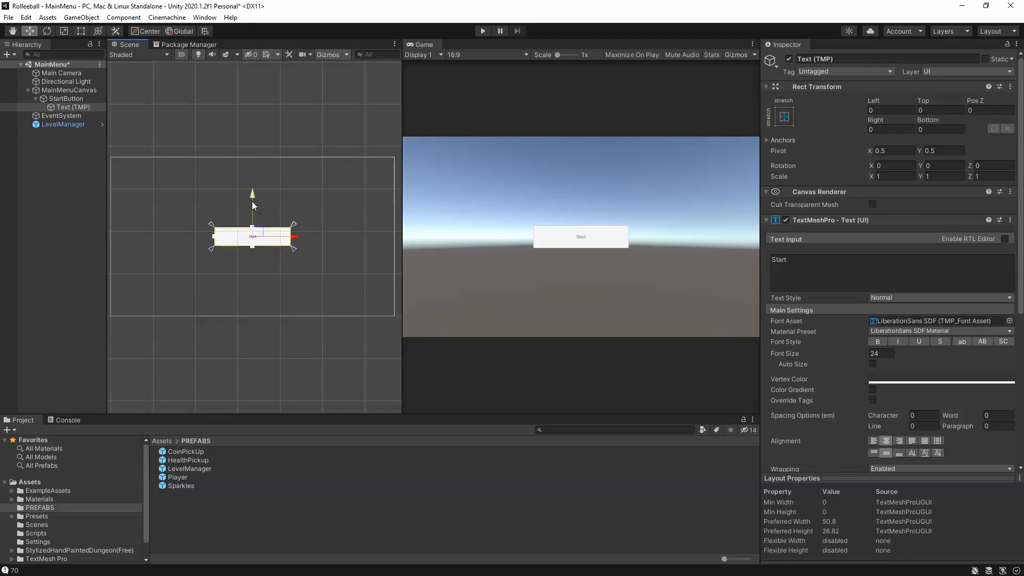
left_click_drag(252, 200, 252, 214)
key("ctrl+z")
left_click(63, 107)
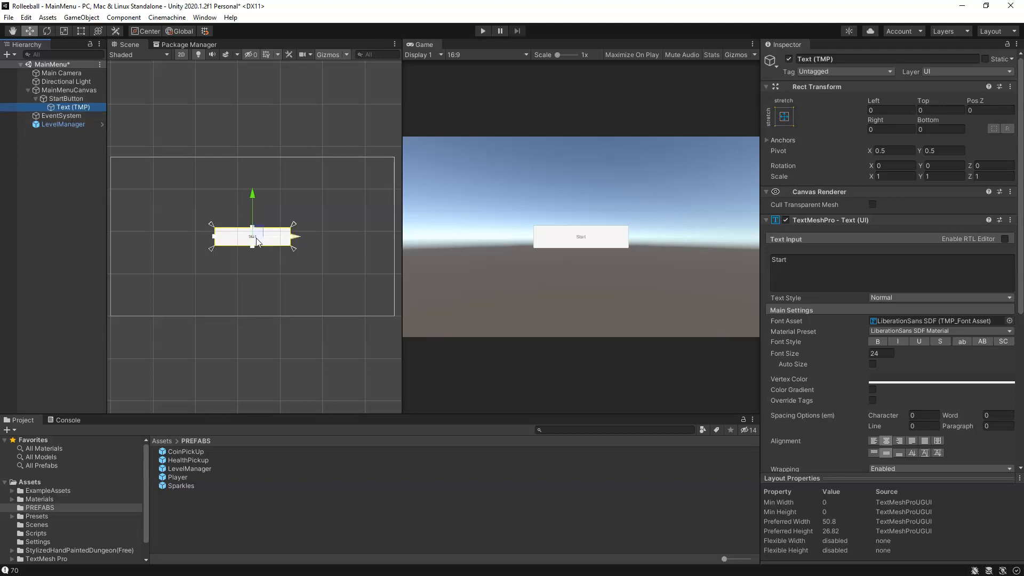
left_click_drag(250, 202, 251, 235)
key("ctrl+z")
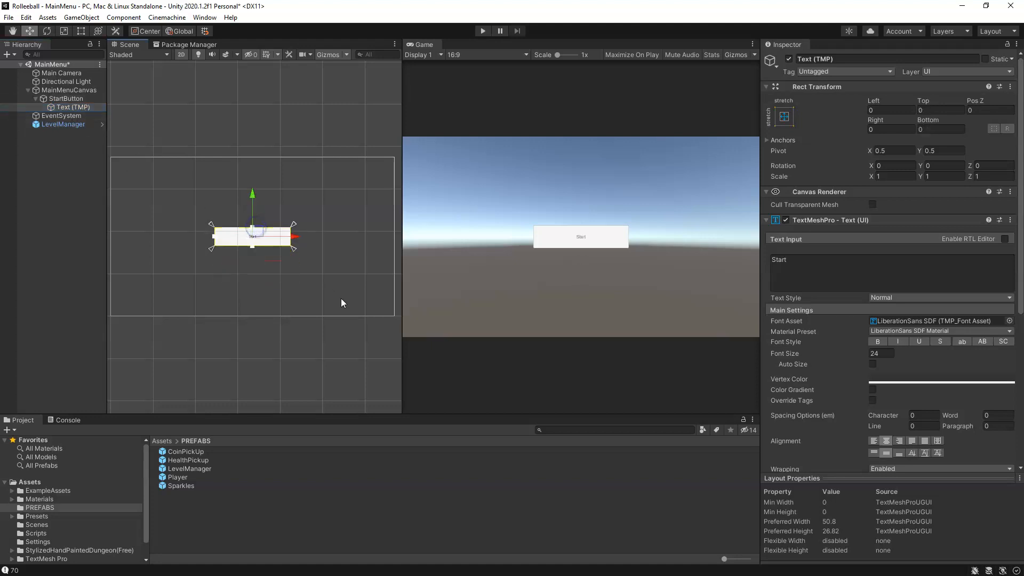
Step: Move StartButton straight down below the canvas centre to a Pos Y of about -188
left_click(66, 98)
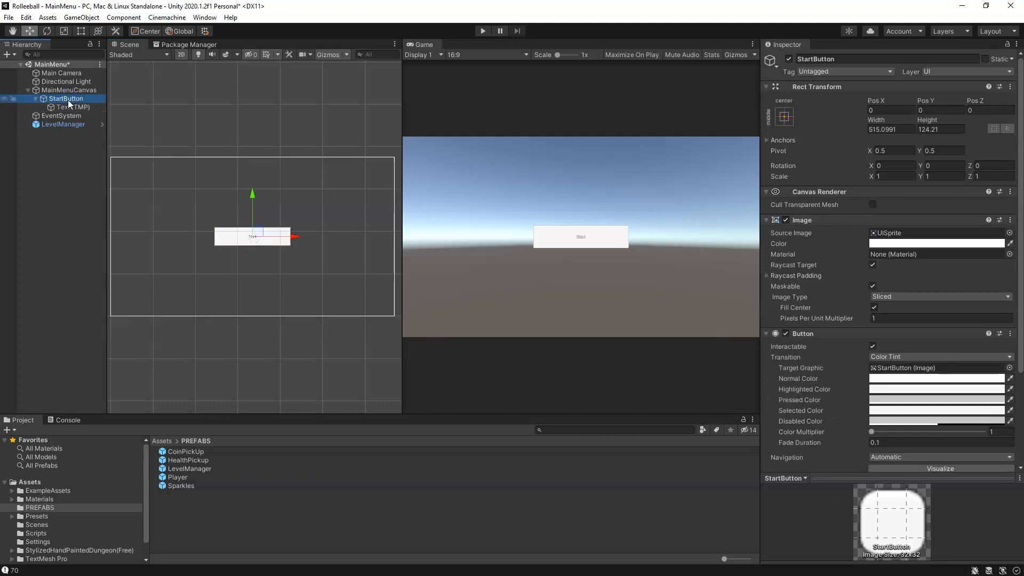
left_click_drag(251, 201, 251, 232)
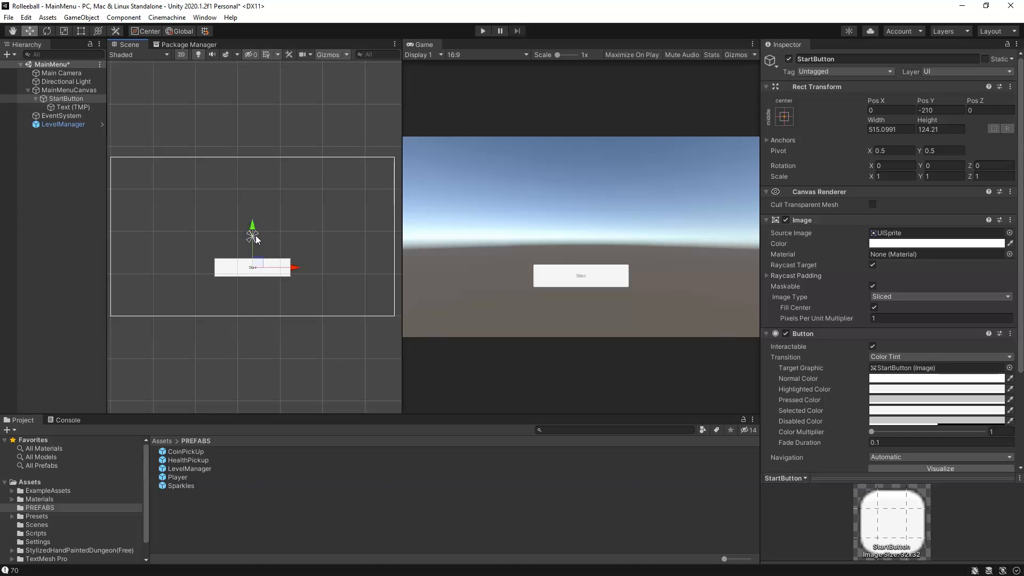
left_click_drag(253, 239, 255, 240)
scroll(264, 253, "down", 1)
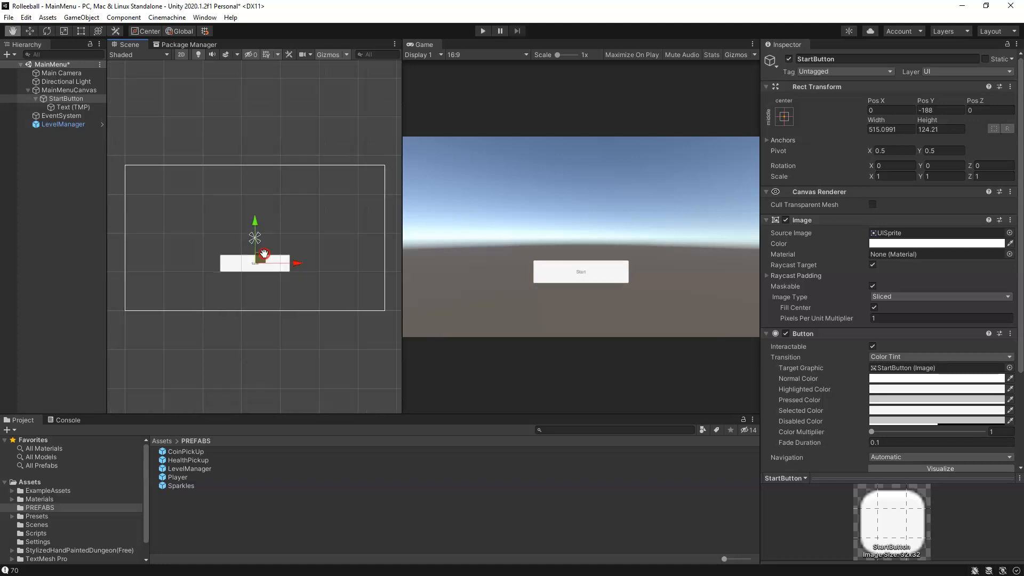
scroll(309, 258, "down", 1)
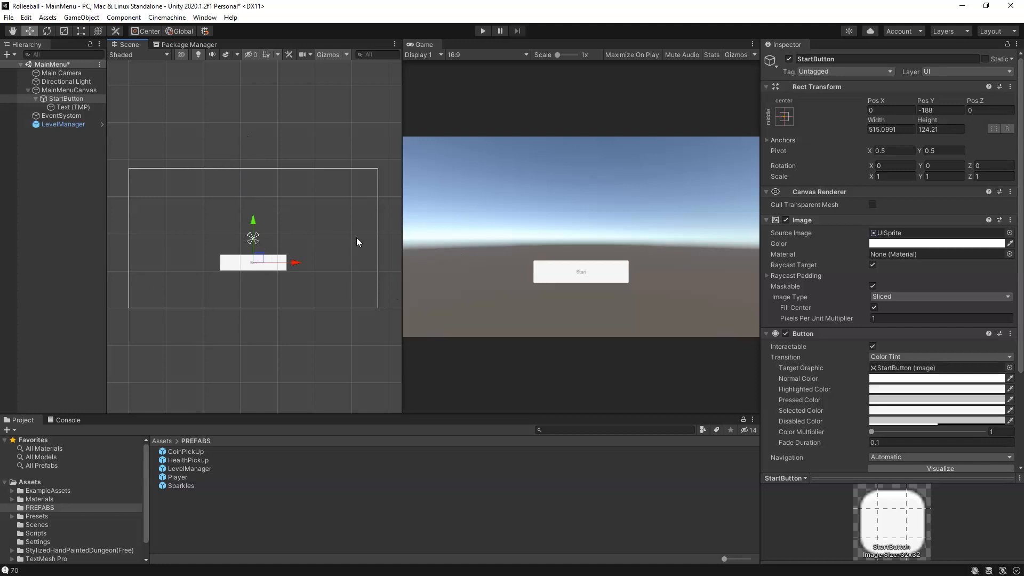
middle_click_drag(277, 299, 274, 300)
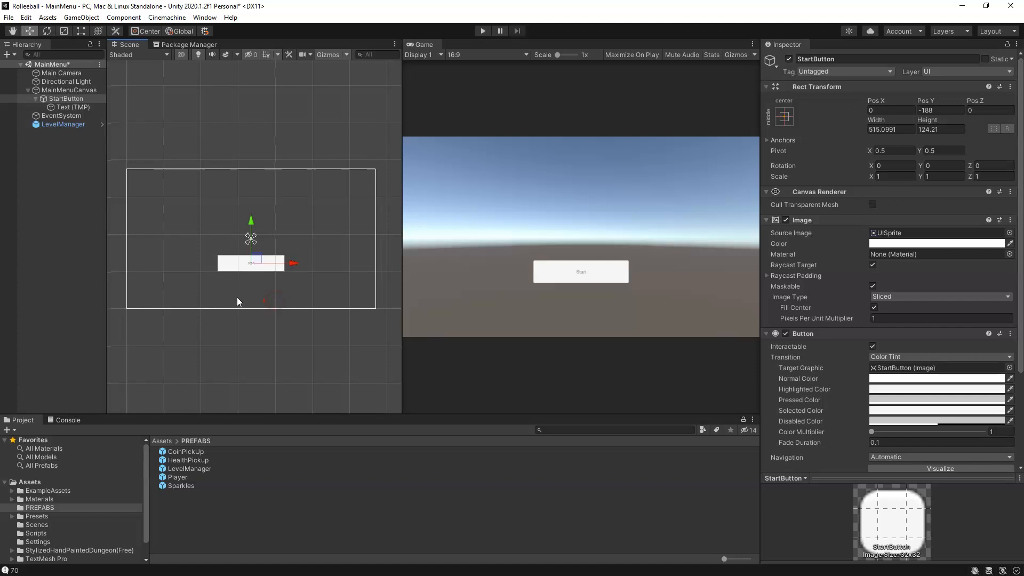
Step: Try a font size of 27 and the Auto Size option on StartButton's Text (TMP) label
left_click(62, 107)
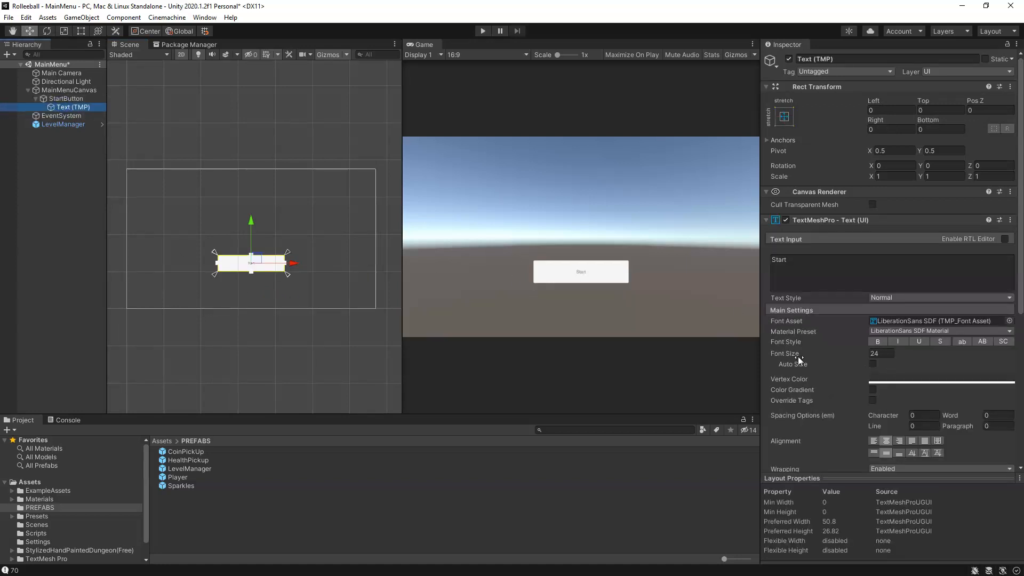
left_click(835, 353)
type("27")
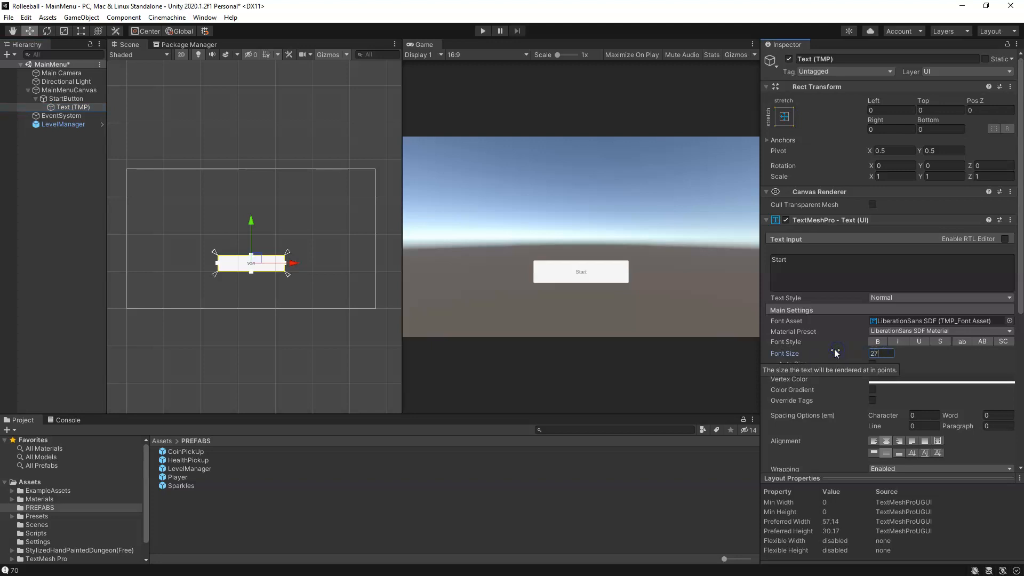
left_click(924, 360)
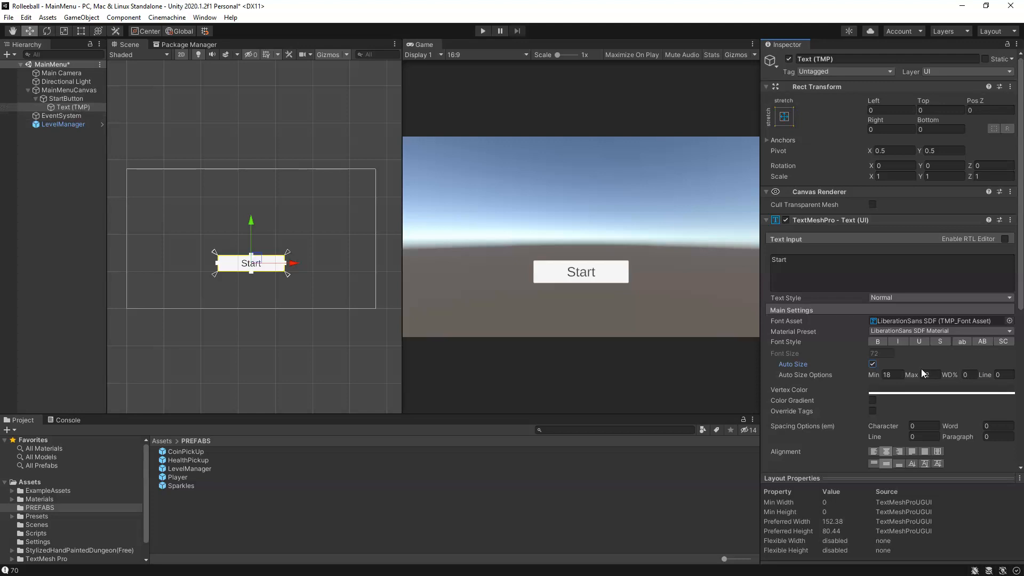
left_click(872, 364)
left_click(873, 364)
left_click(873, 365)
Step: Set the font size of StartButton's Text (TMP) label to 60 and leave Auto Size off
left_click(880, 353)
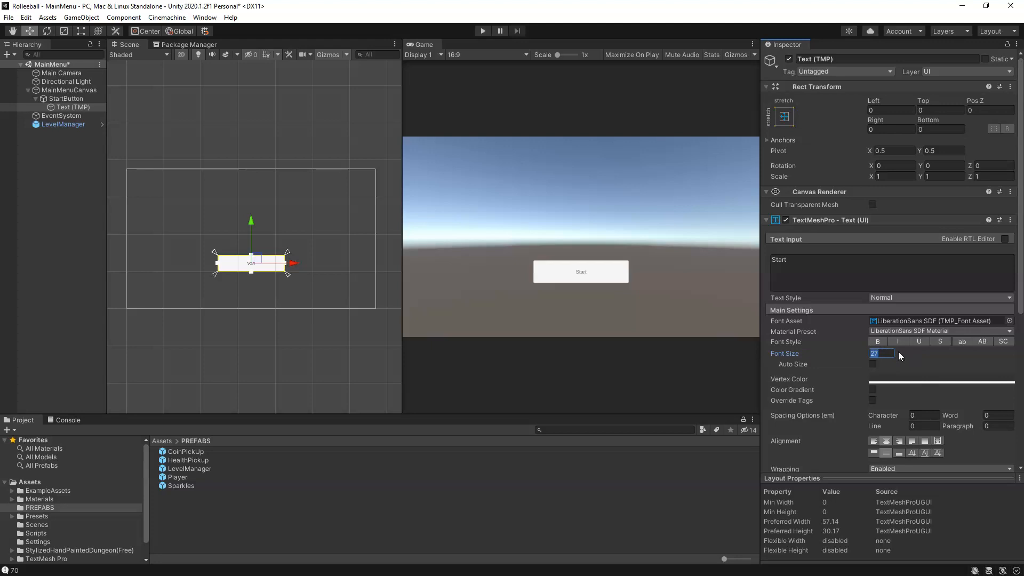
type("60")
left_click(873, 364)
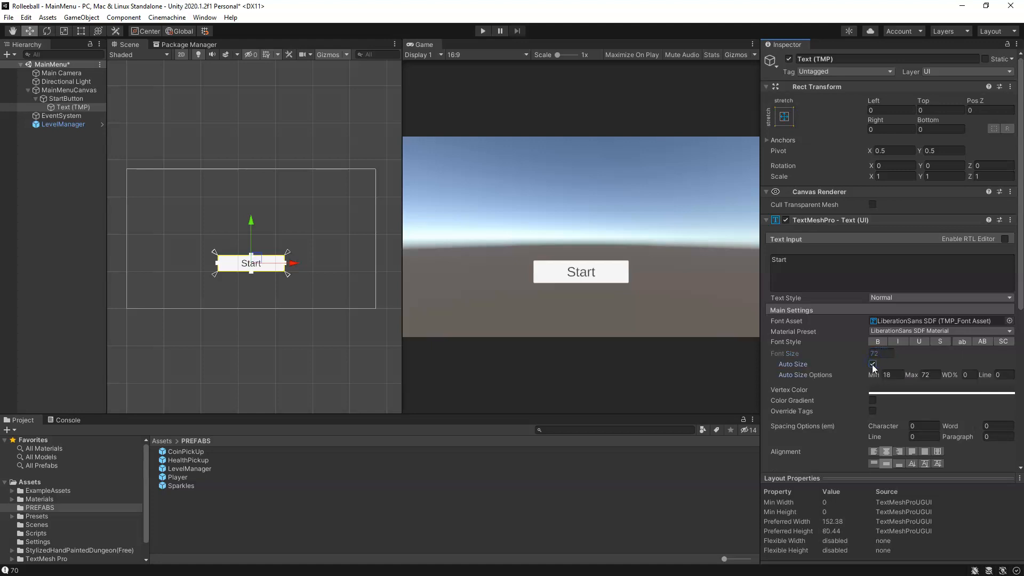
left_click(872, 364)
left_click(852, 351)
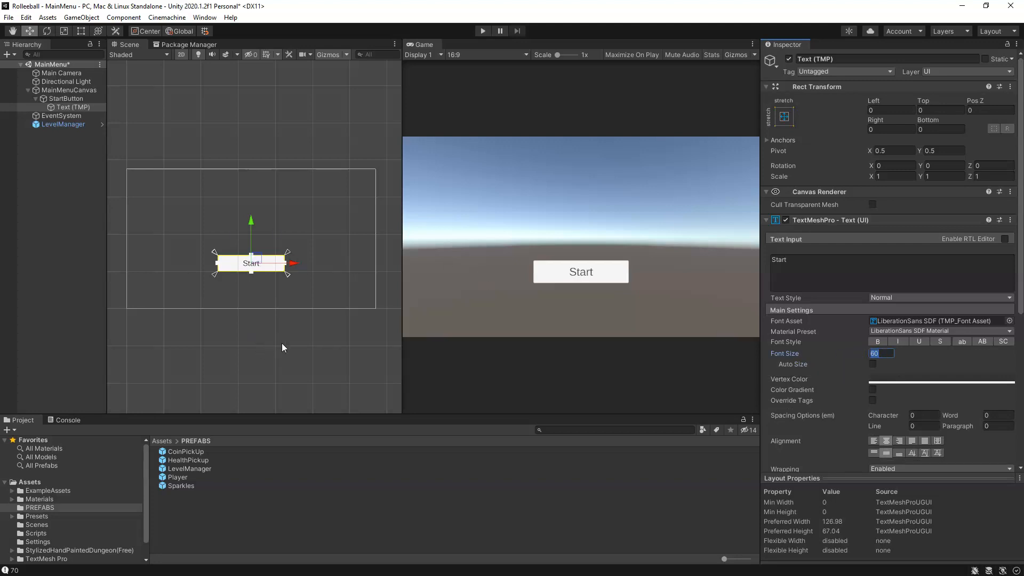
Step: Set StartButton's Highlighted Color to orange (FD8800)
left_click(63, 99)
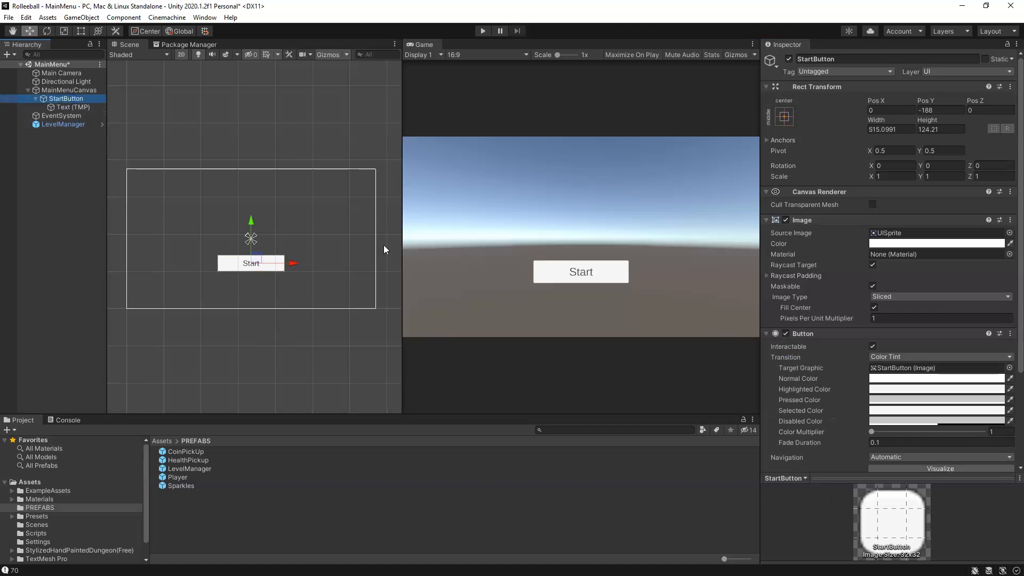
left_click(65, 107)
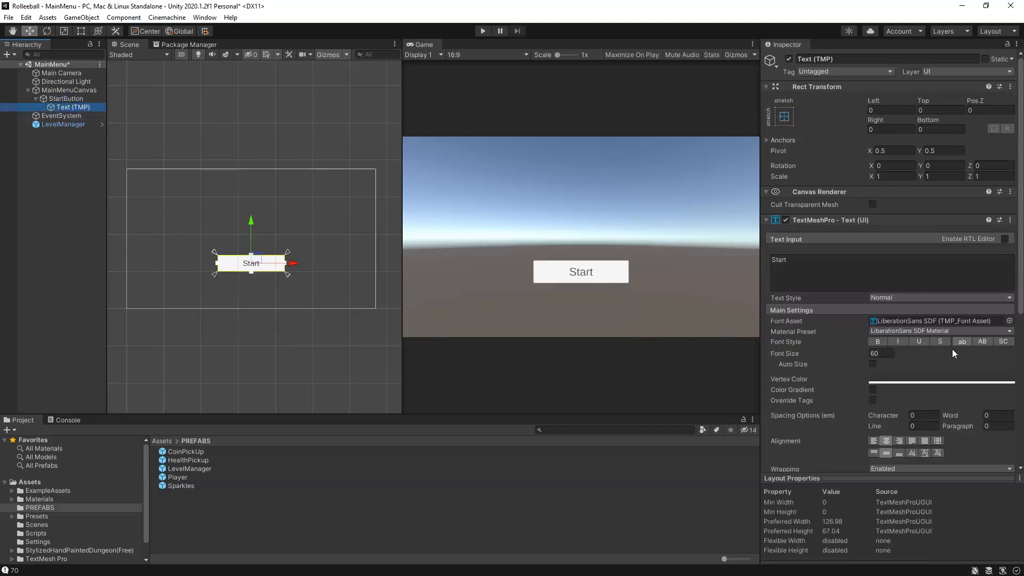
left_click(74, 98)
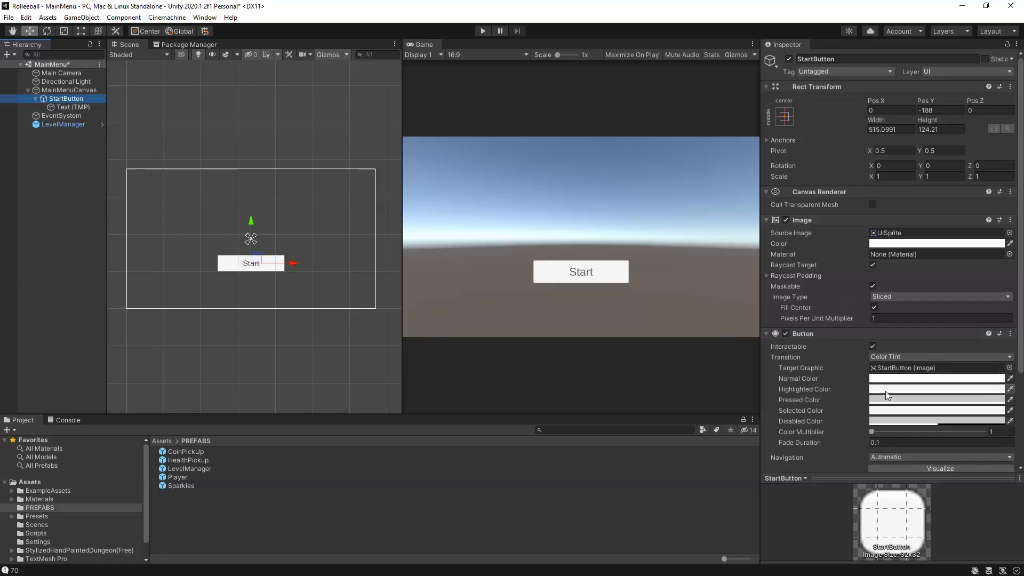
left_click(999, 390)
left_click_drag(999, 389, 1001, 373)
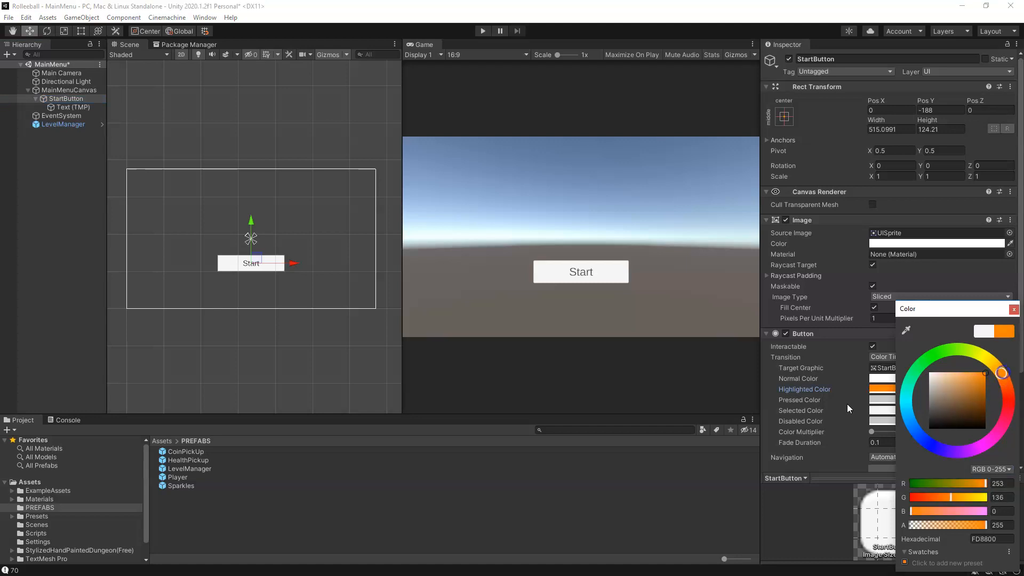
left_click(1013, 310)
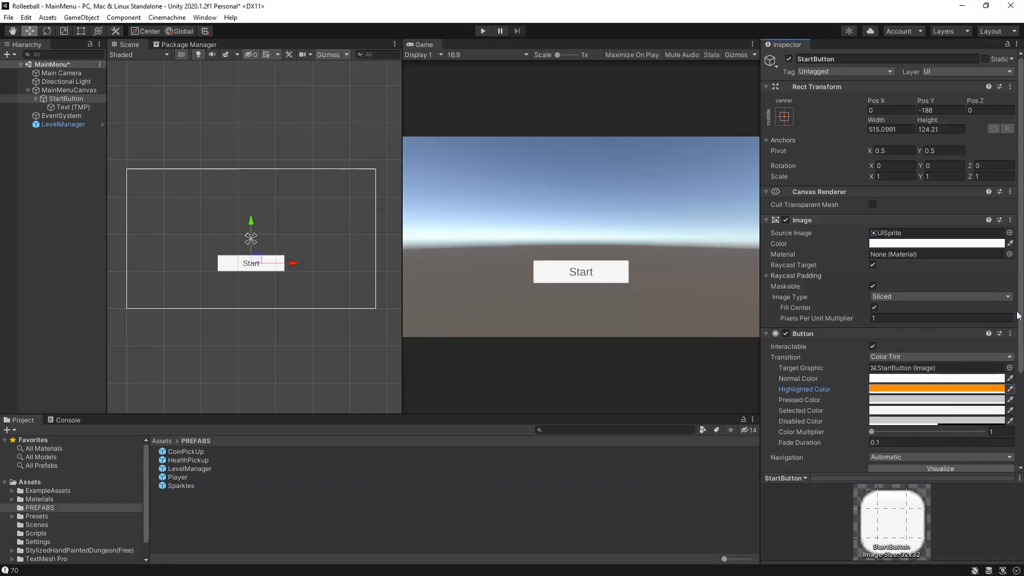
Step: Test the Start button's highlight in play mode and review its Transition options, keeping Color Tint
left_click(482, 31)
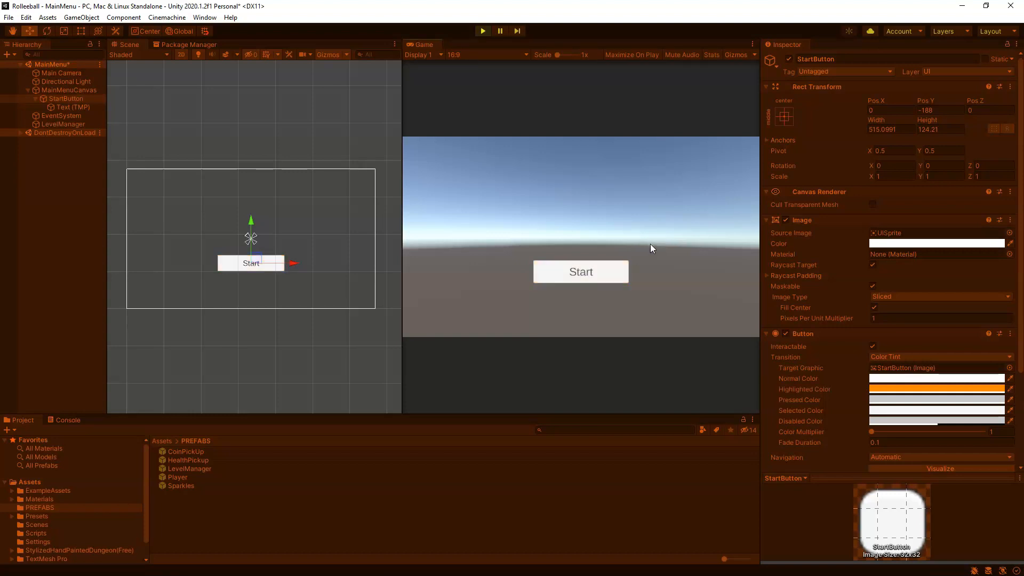
left_click(482, 32)
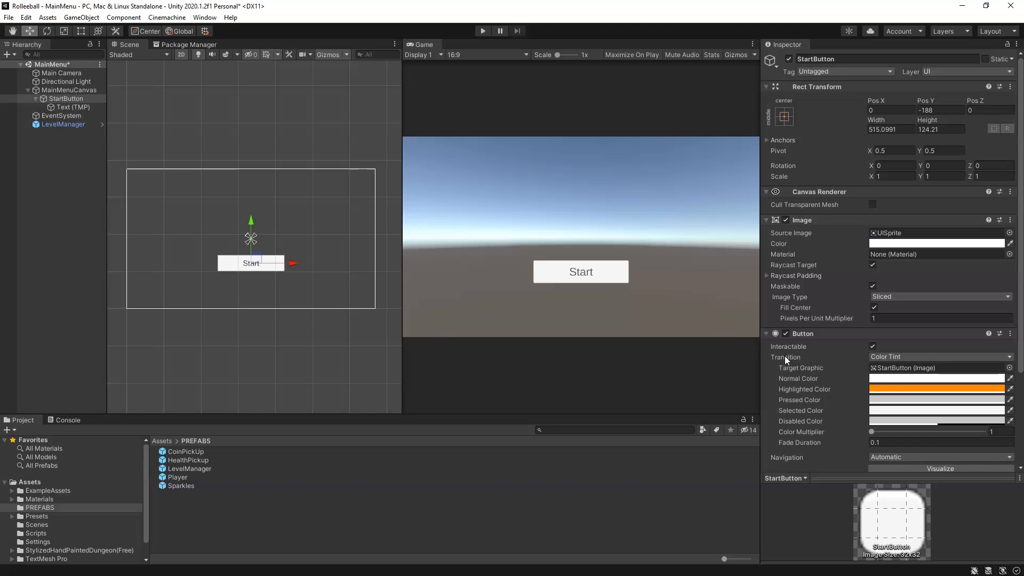
left_click(881, 357)
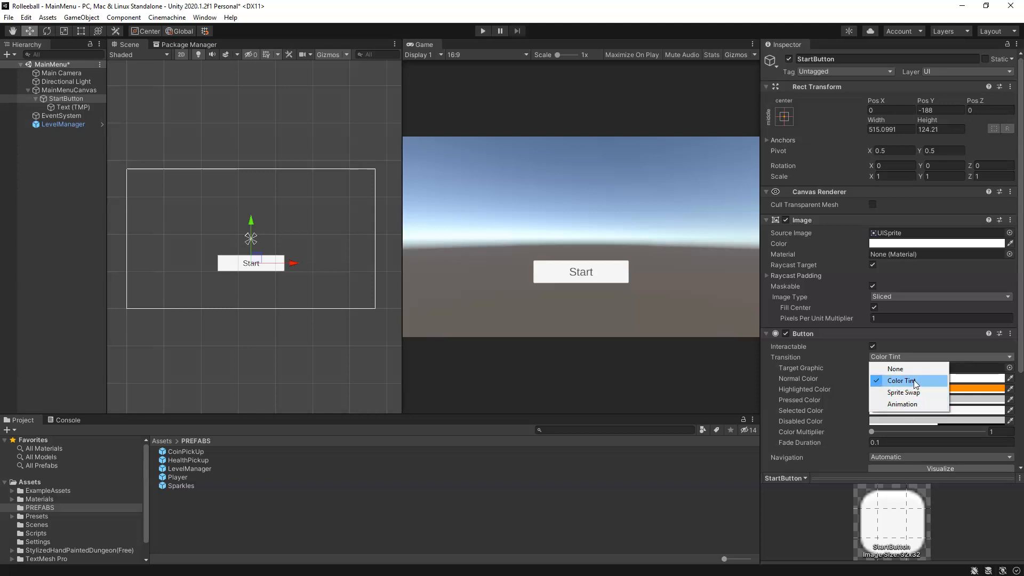
left_click(913, 379)
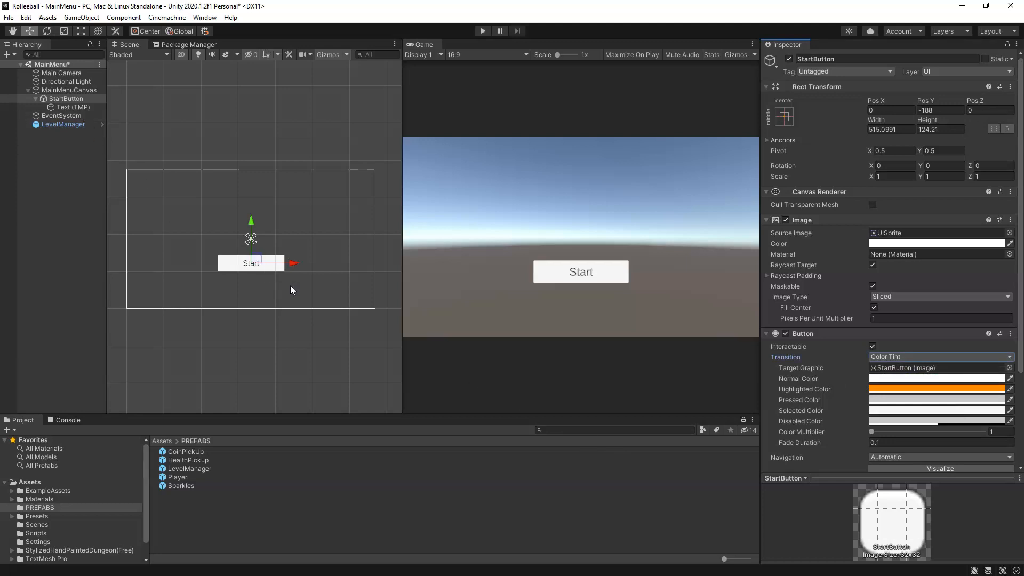
Step: Duplicate StartButton and place the copy directly below it at a Pos Y of about -357
left_click(85, 101)
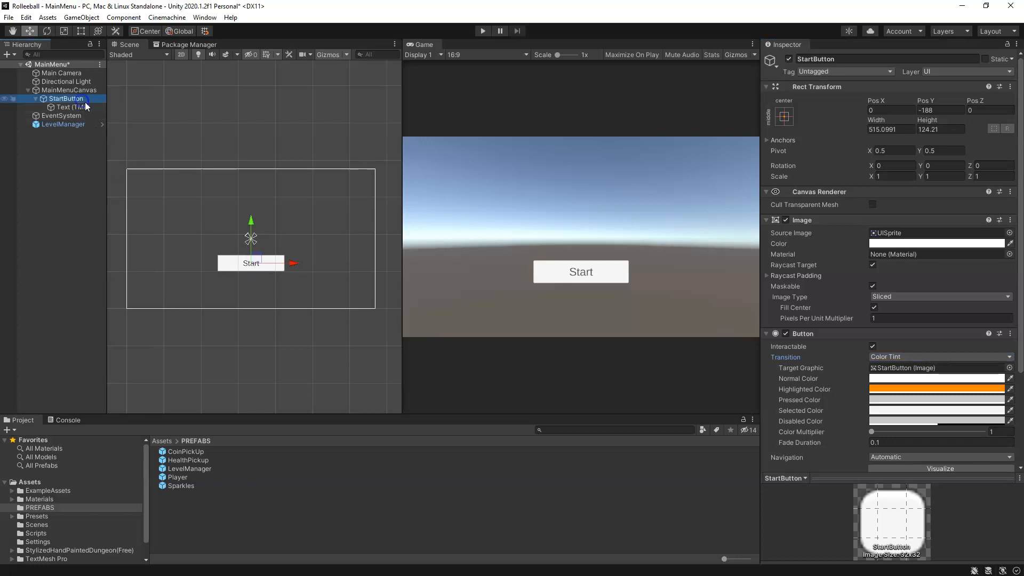
key("ctrl+d")
left_click_drag(248, 244, 253, 253)
key("ctrl+z")
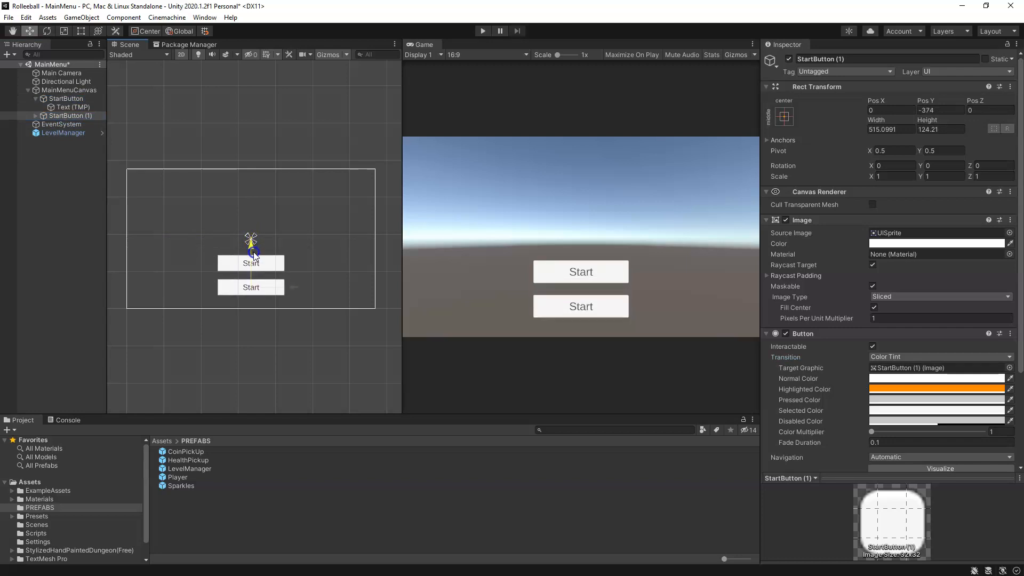
left_click(76, 117)
left_click(81, 31)
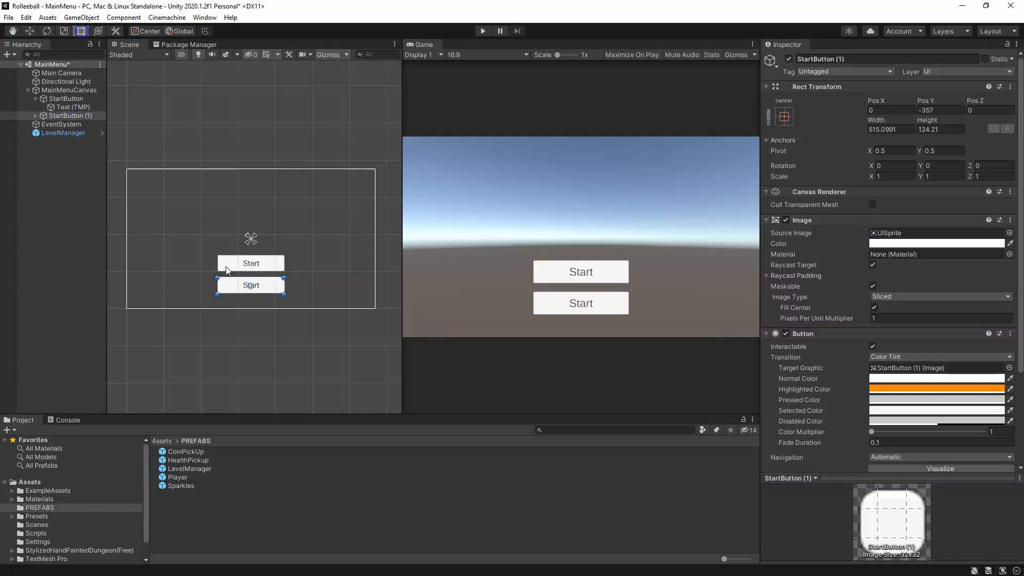
Step: Narrow the duplicated StartButton (1) to a width of about 417 and rename it QuitButton
scroll(298, 286, "up", 3)
mouse_move(296, 287)
left_mouse_down()
mouse_move(274, 282)
mouse_move(285, 282)
left_mouse_up()
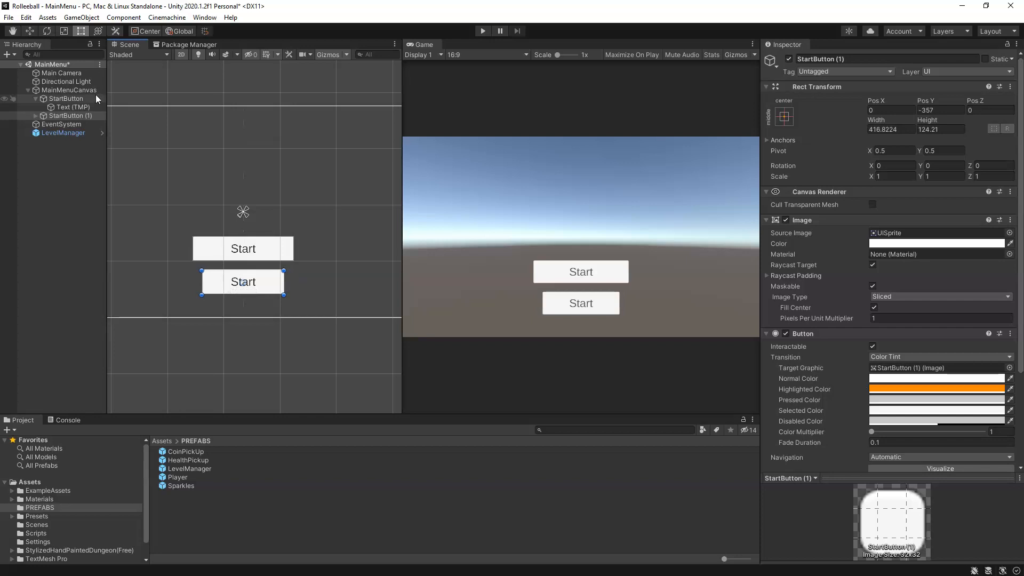
left_click(841, 59)
type("Quit")
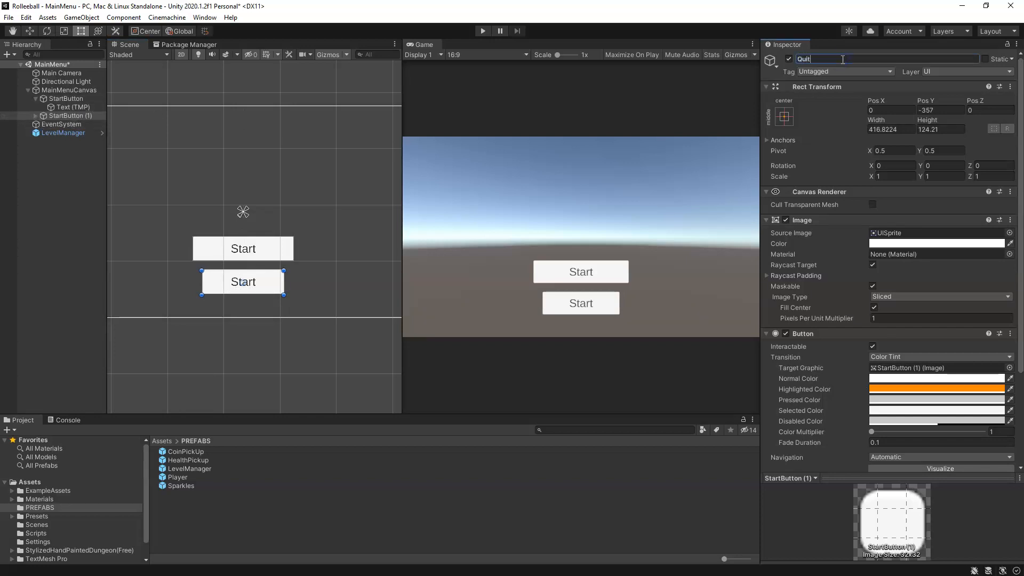
type("Button")
key("Return")
Step: Change the text of QuitButton's Text (TMP) label to "Quit" and set its font size to 50
left_click(34, 117)
left_click(35, 116)
left_click(72, 124)
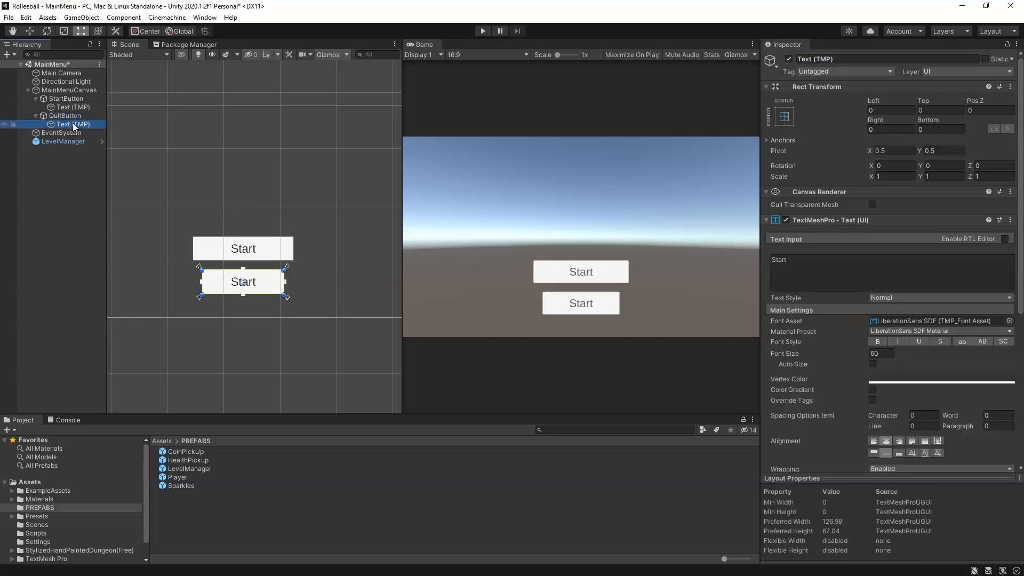
left_click(827, 272)
type("Quit")
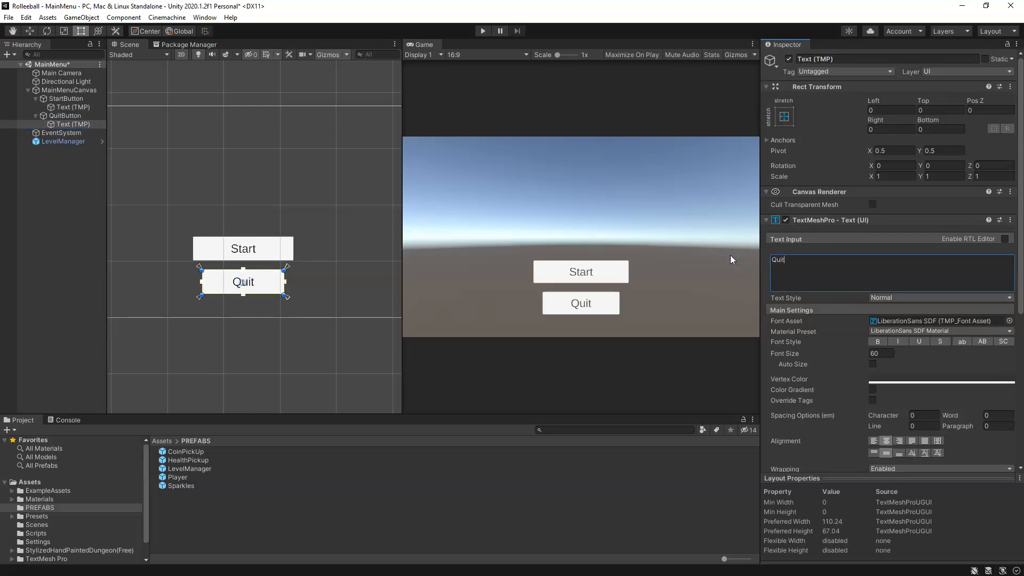
left_click(861, 353)
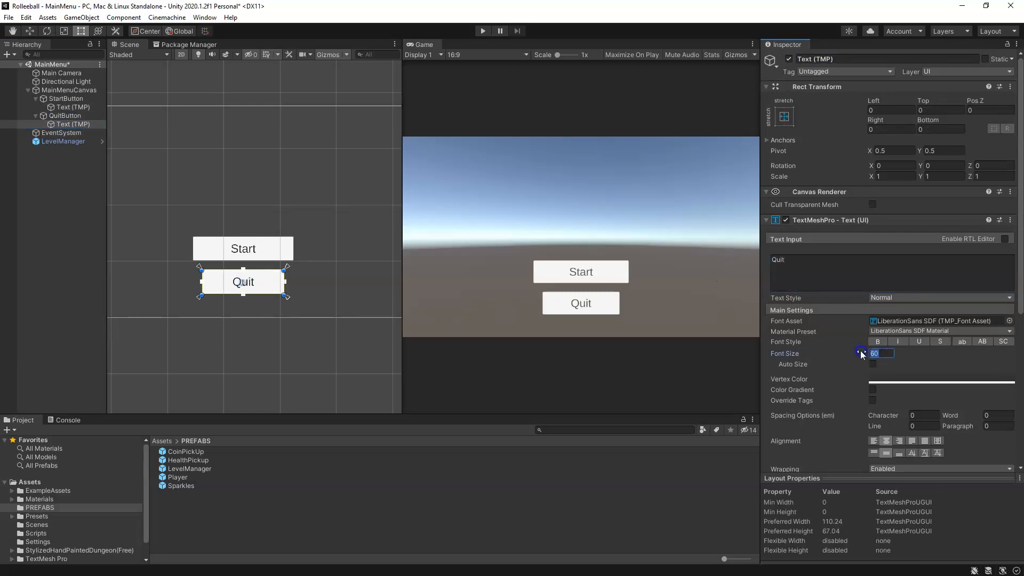
type("50")
Step: Set StartButton's Text (TMP) label to font size 72 with the uppercase font style, leaving bold off
left_click(73, 107)
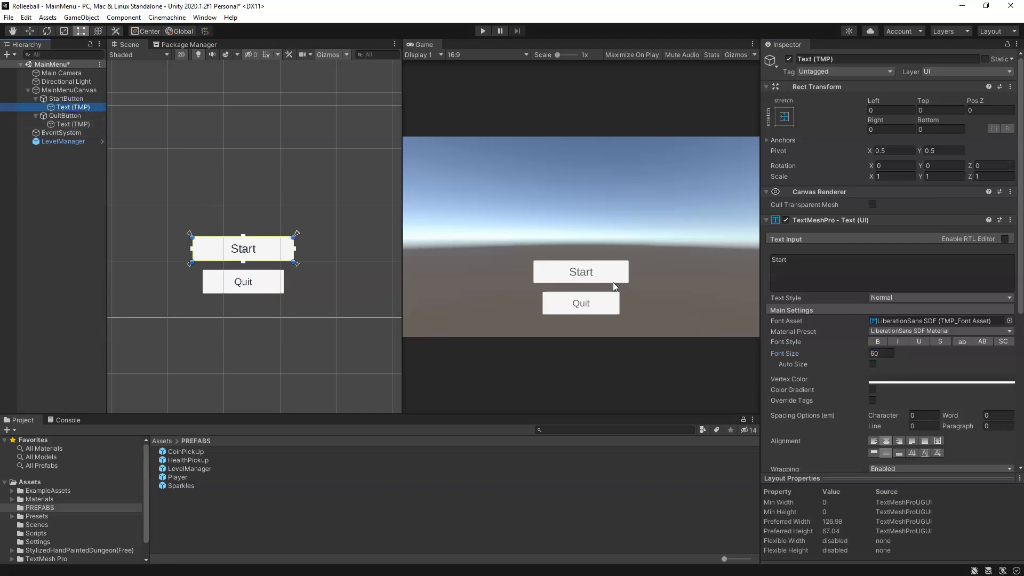
left_click(881, 354)
type("72")
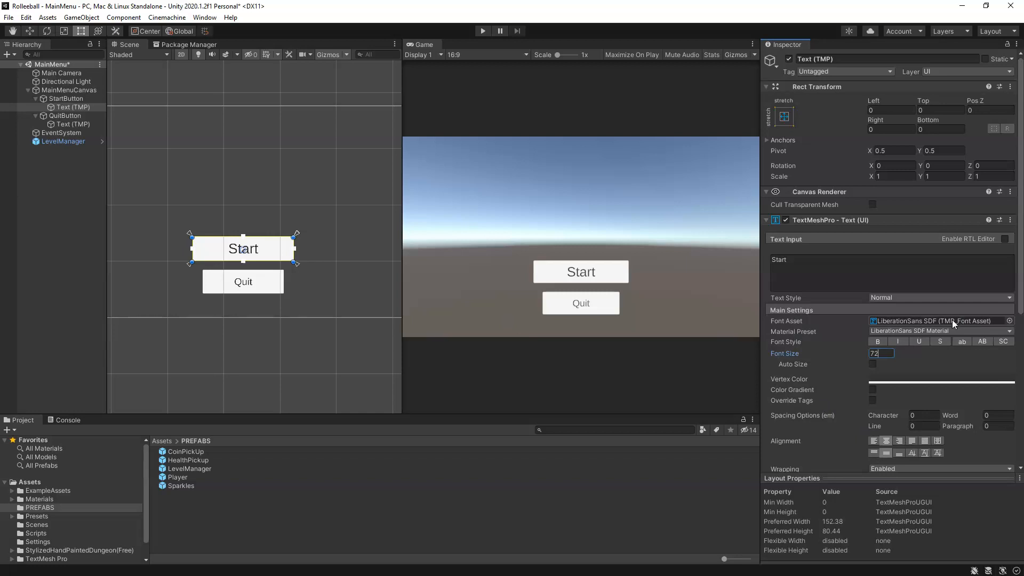
left_click(878, 342)
left_click(880, 341)
left_click(984, 341)
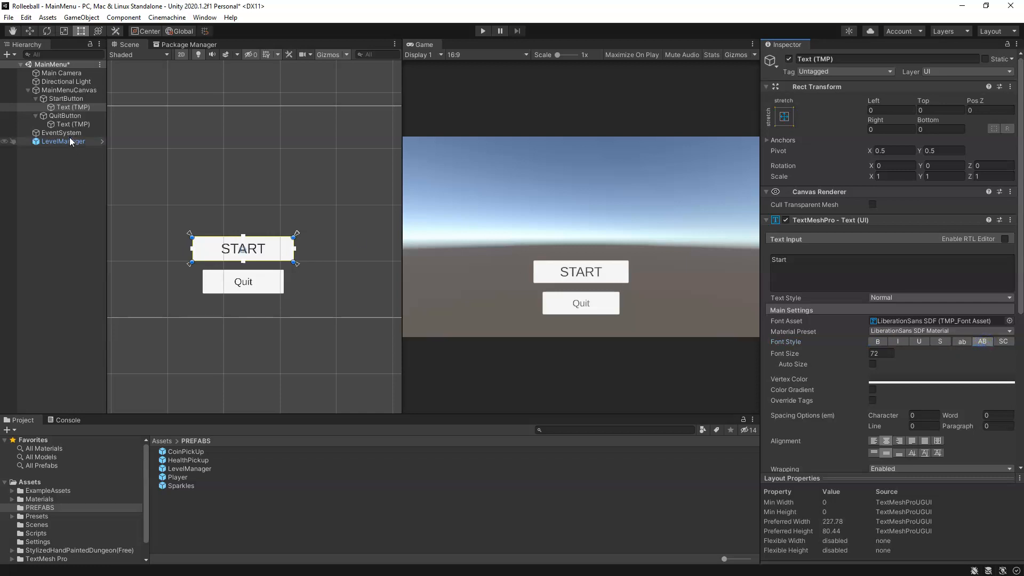
Step: Apply the uppercase font style to QuitButton's Text (TMP) label and keep its horizontal alignment centered
left_click(72, 122)
left_click(986, 342)
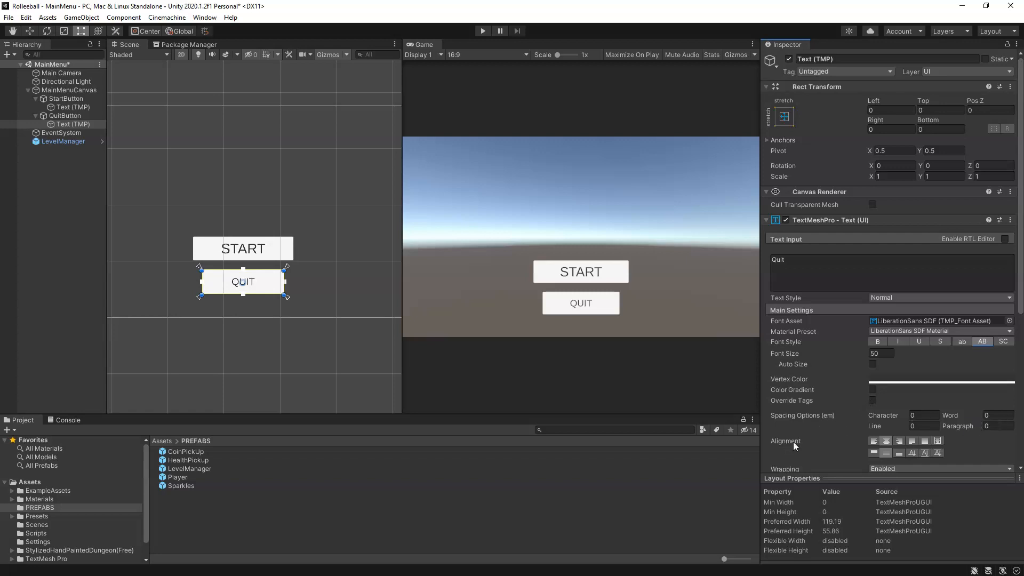
left_click(873, 441)
left_click(886, 440)
Step: Try Auto Size on QuitButton's Text (TMP) label, leave it off, and save the scene
scroll(768, 460, "down", 3)
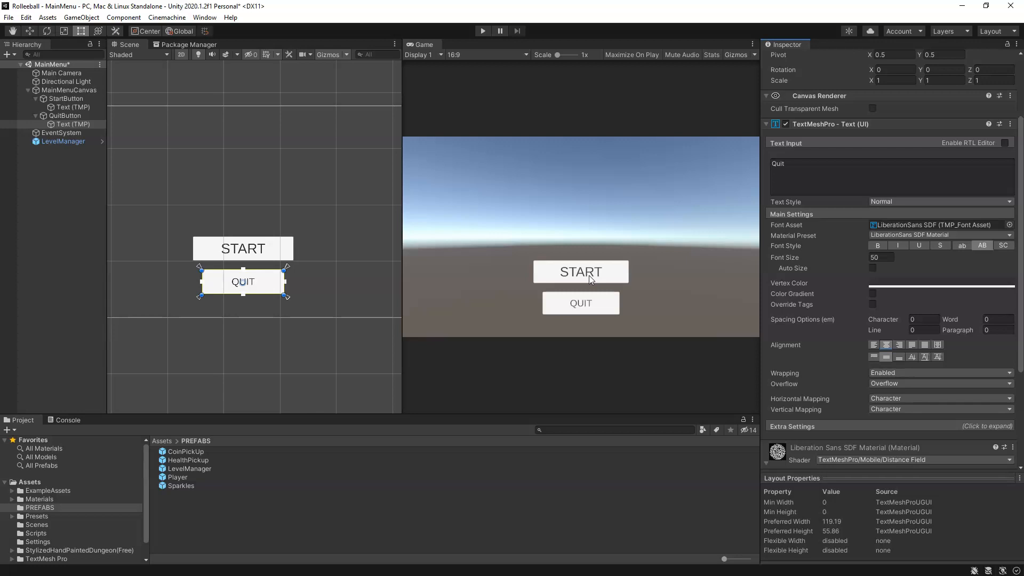
left_click(70, 116)
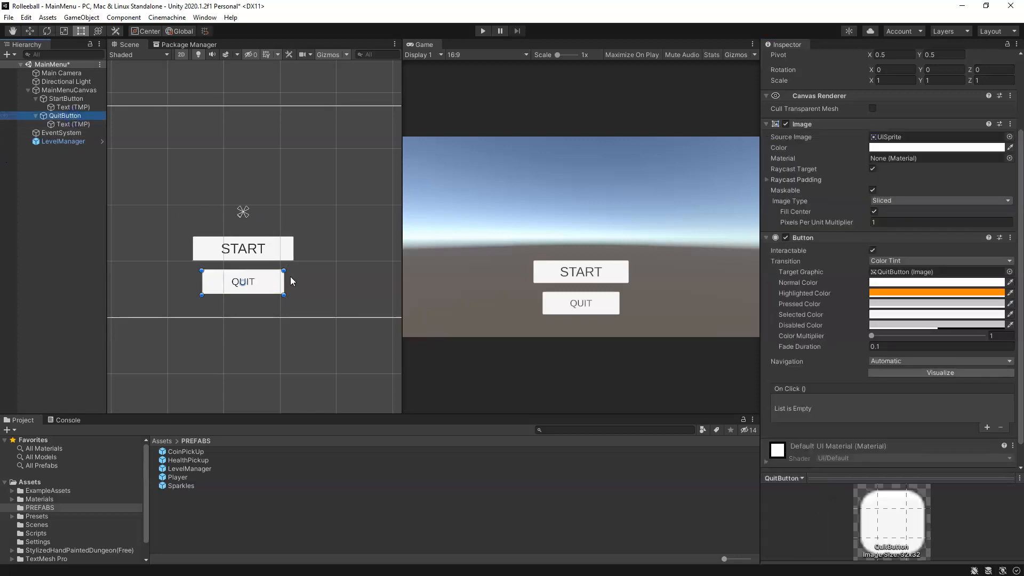
left_click(73, 124)
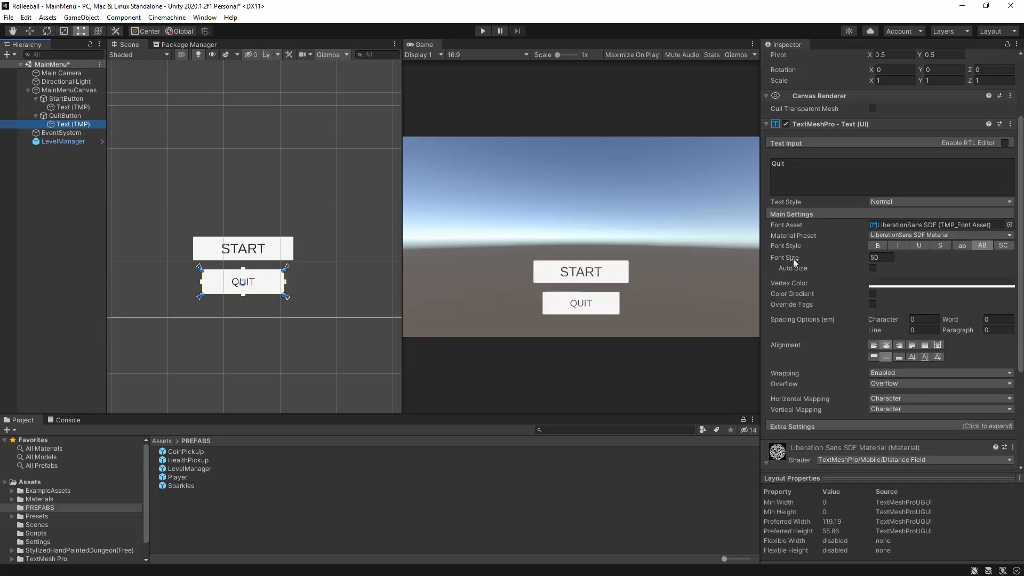
left_click(872, 268)
left_click(872, 267)
left_click(872, 268)
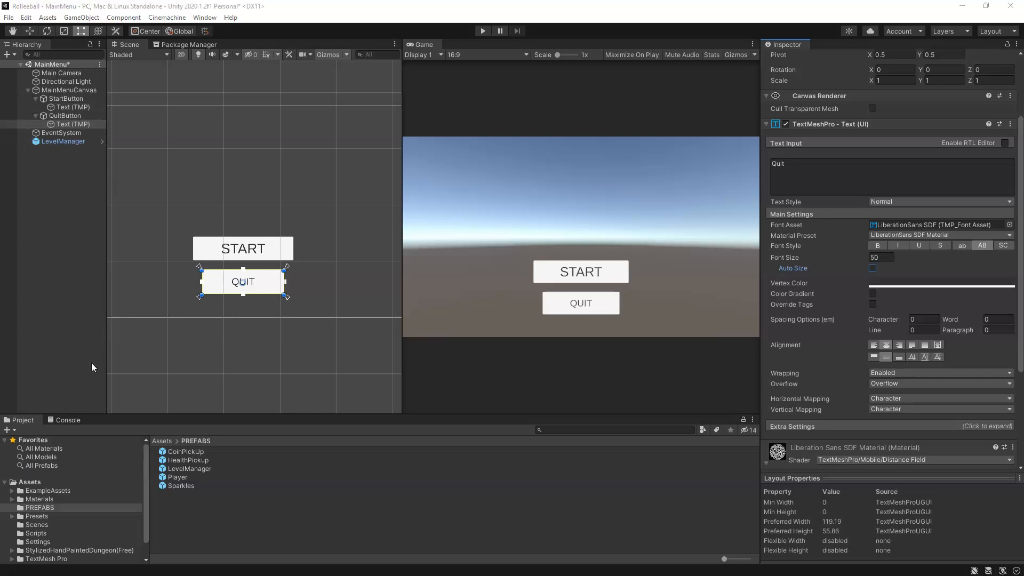
left_click(68, 309)
key("ctrl+s")
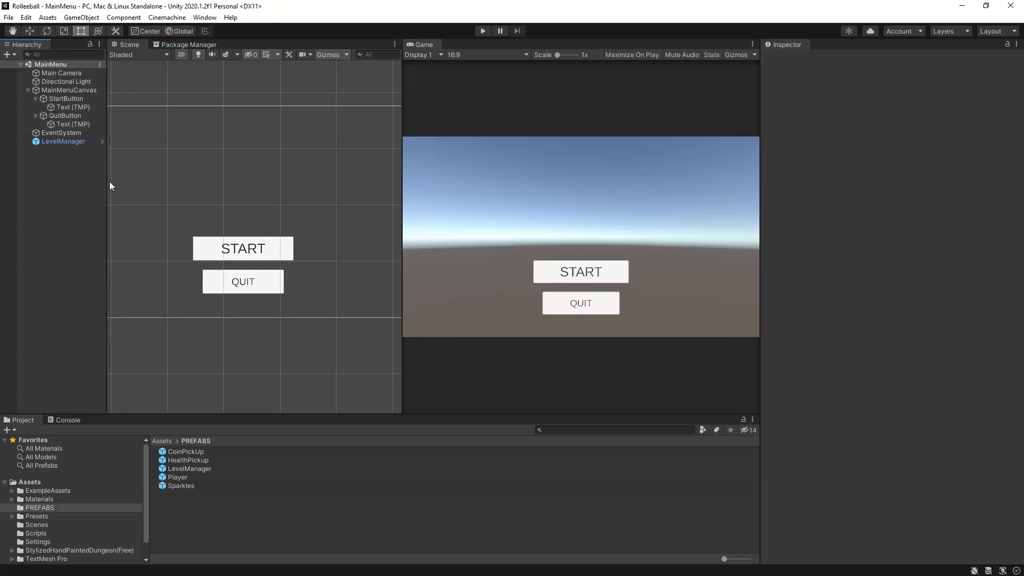
Step: Add an empty On Click () entry to StartButton's Button component
left_click(70, 100)
scroll(891, 335, "down", 5)
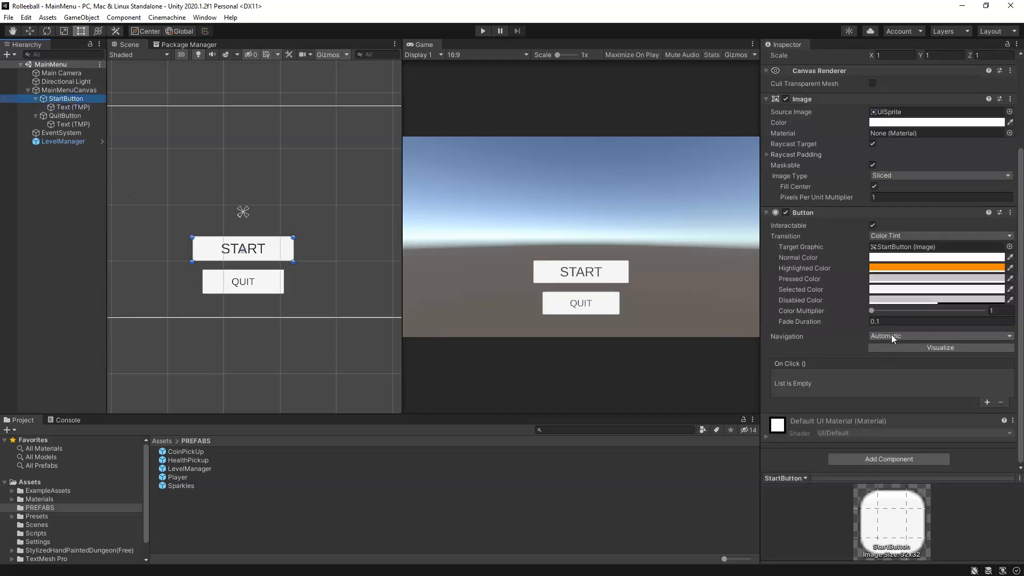
scroll(347, 232, "up", 1)
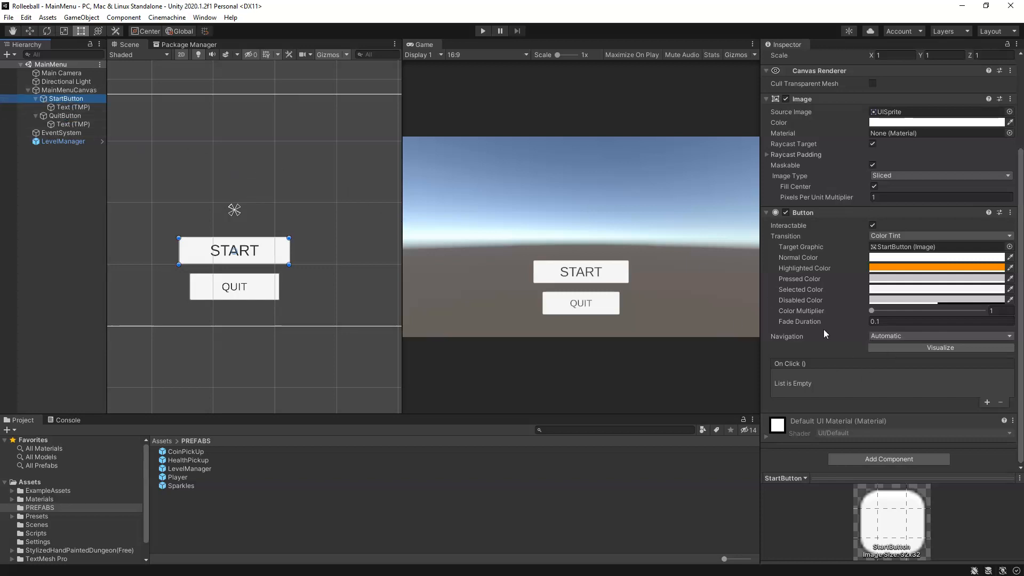
scroll(827, 256, "up", 4)
scroll(827, 256, "down", 4)
left_click(987, 402)
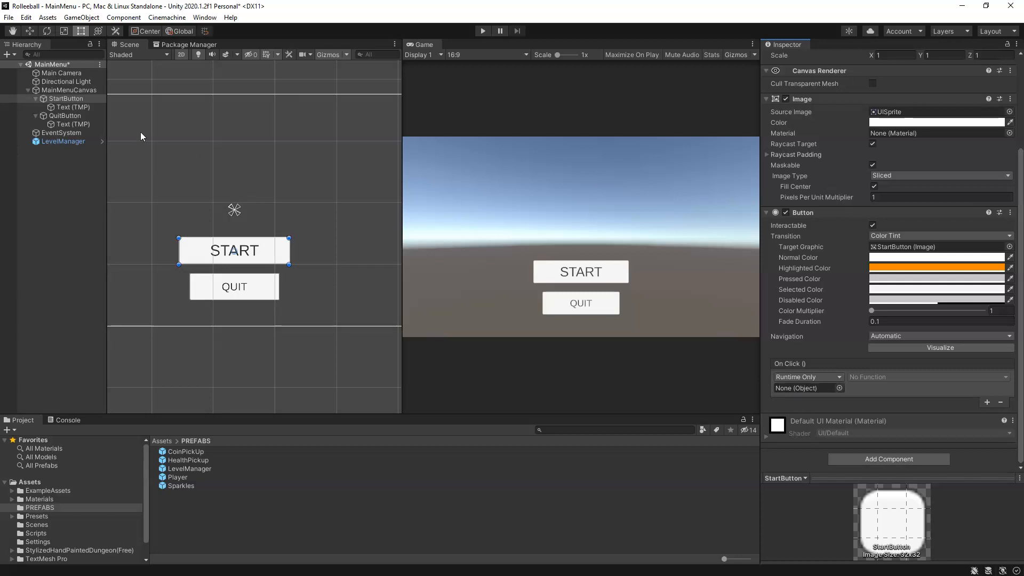
Step: Assign the scene's LevelManager object as the target of StartButton's On Click () entry
mouse_move(68, 142)
left_mouse_down()
mouse_move(806, 392)
mouse_move(722, 380)
mouse_move(63, 143)
left_mouse_up()
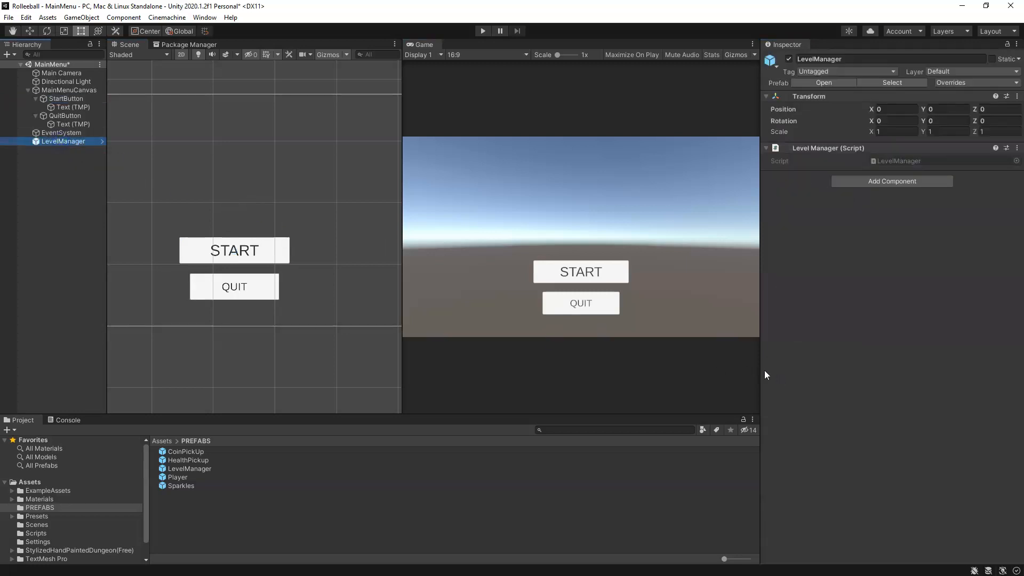
left_click(65, 99)
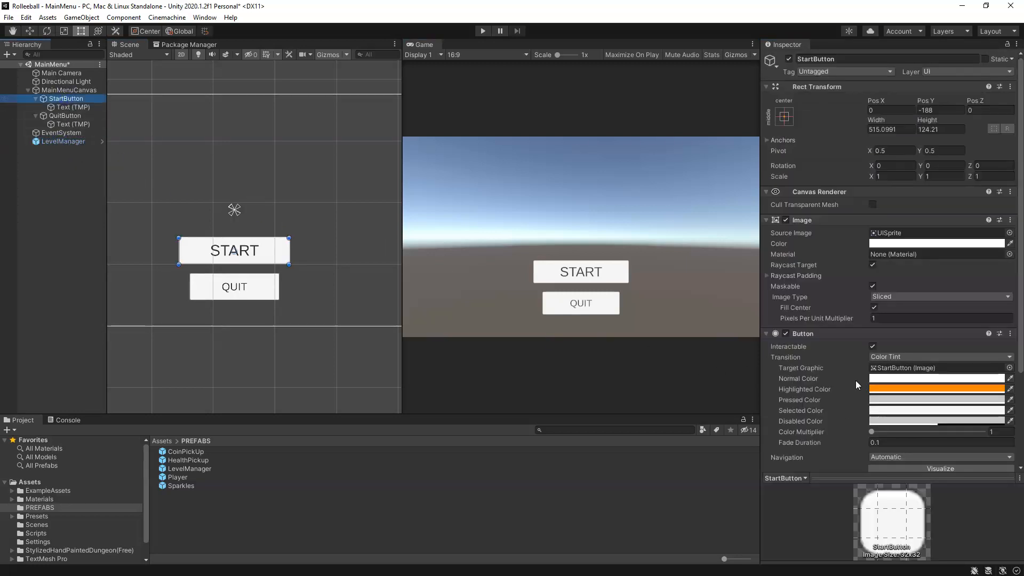
scroll(848, 388, "down", 3)
left_click(839, 388)
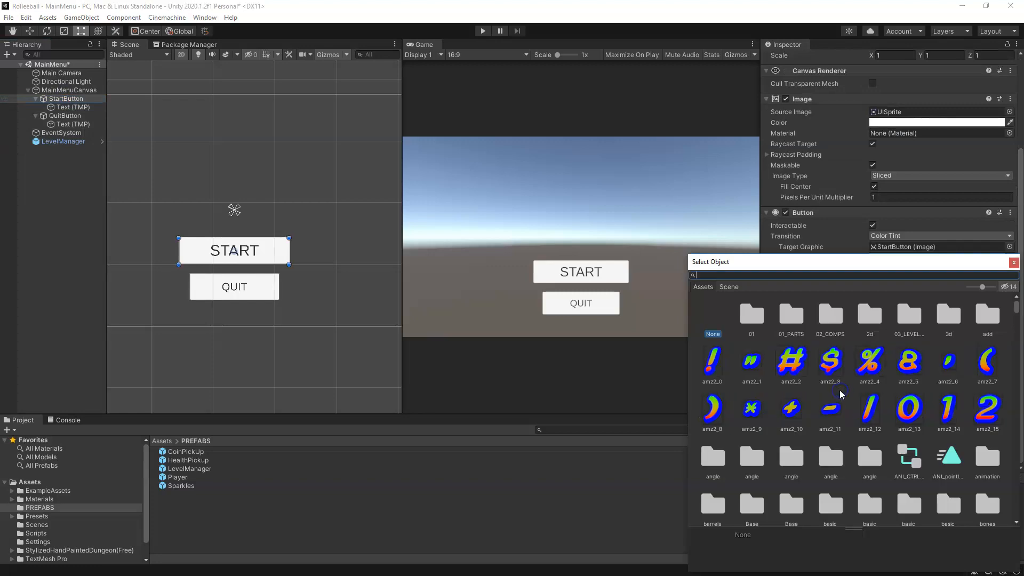
left_click(729, 288)
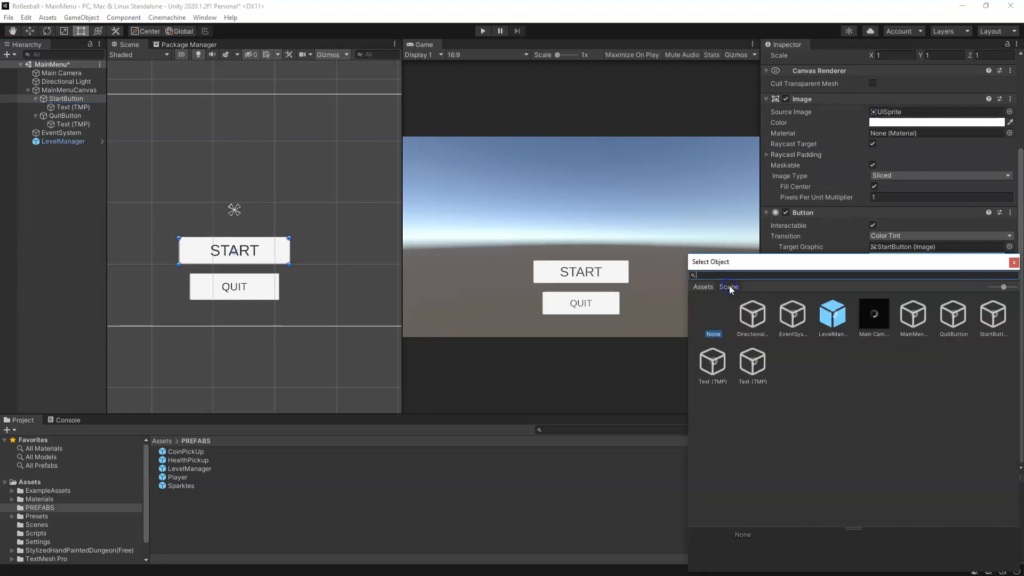
left_click(835, 327)
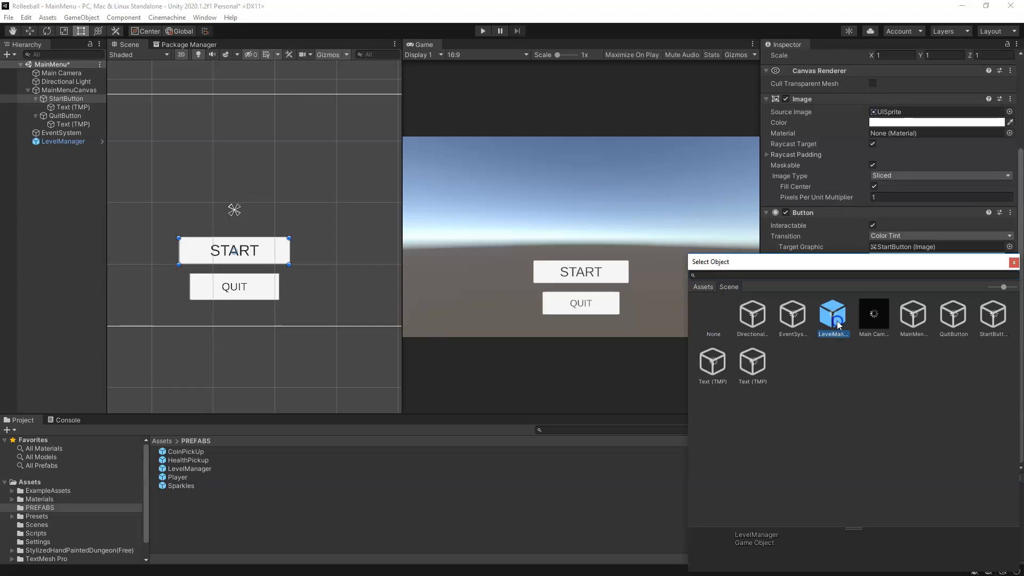
double_click(835, 321)
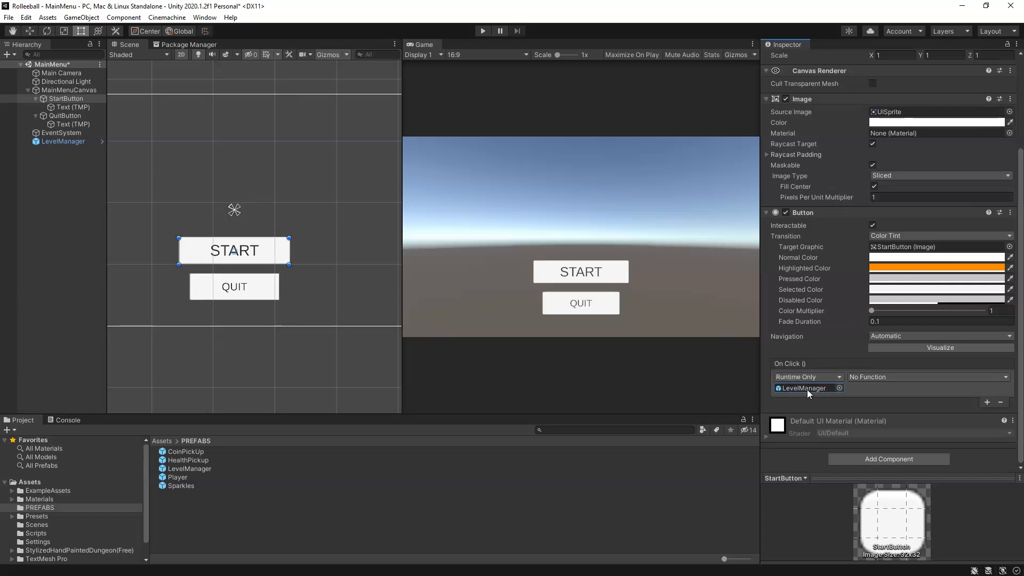
Step: Set the function of StartButton's On Click () entry to LevelManager.LoadGame
left_click(887, 377)
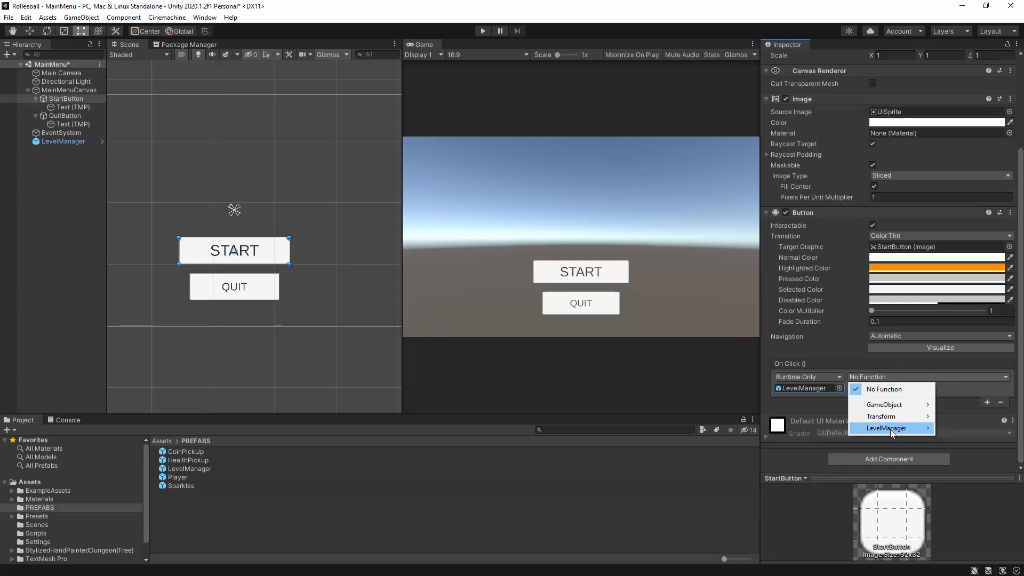
mouse_move(891, 432)
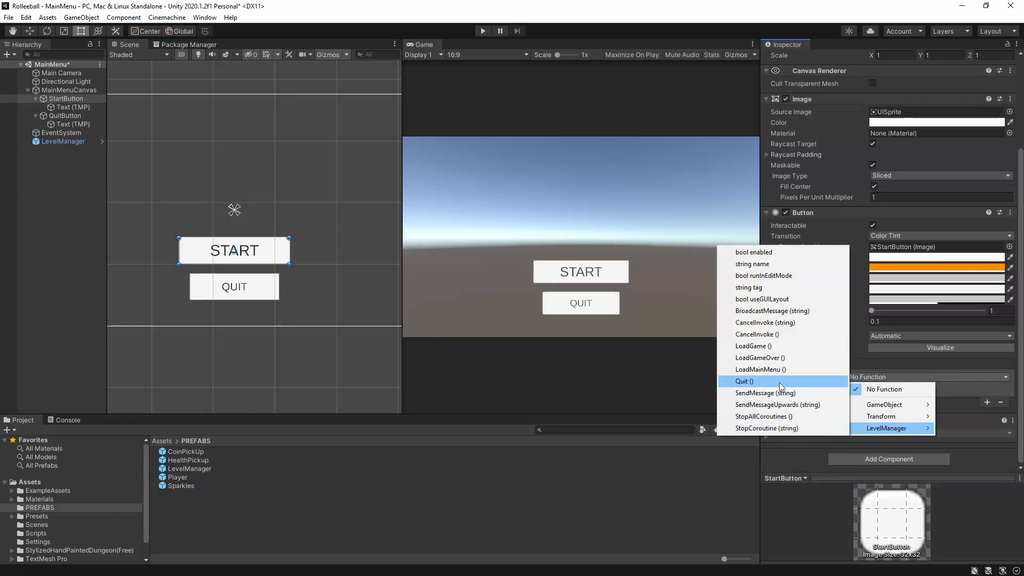
left_click(757, 347)
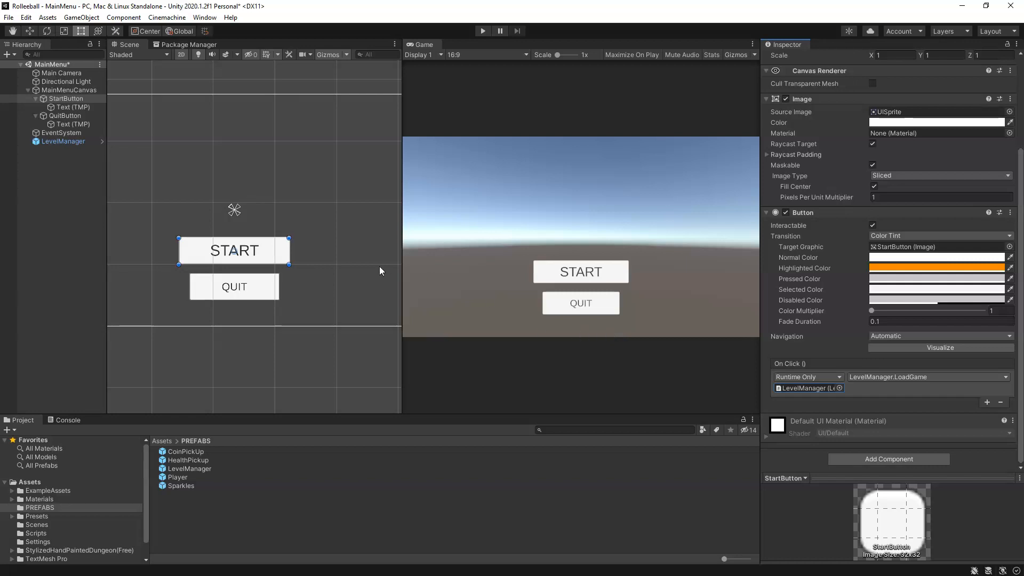
Step: Add an On Click () entry to QuitButton that calls Quit () on the scene's LevelManager, and save the scene
left_click(75, 115)
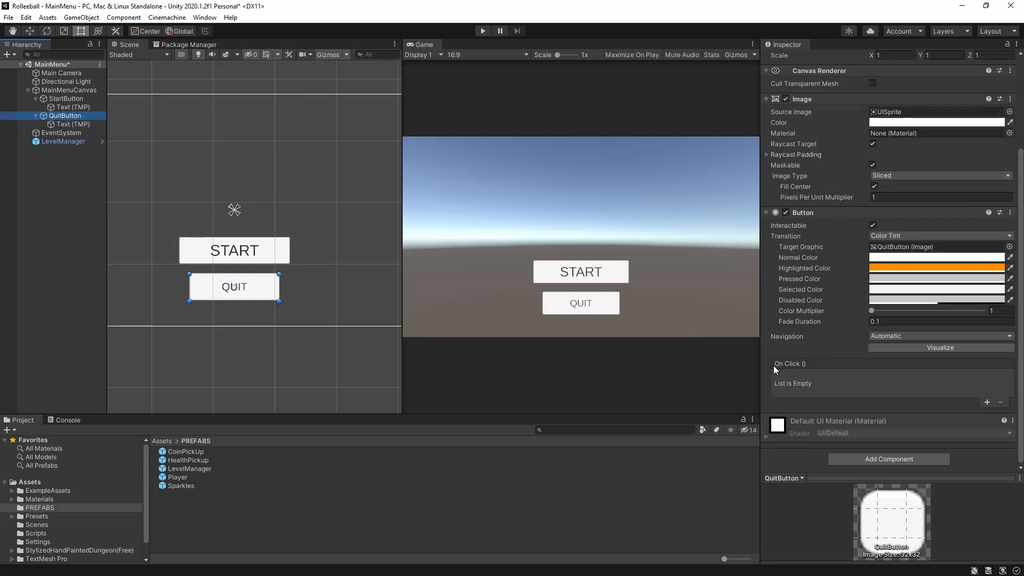
left_click(987, 402)
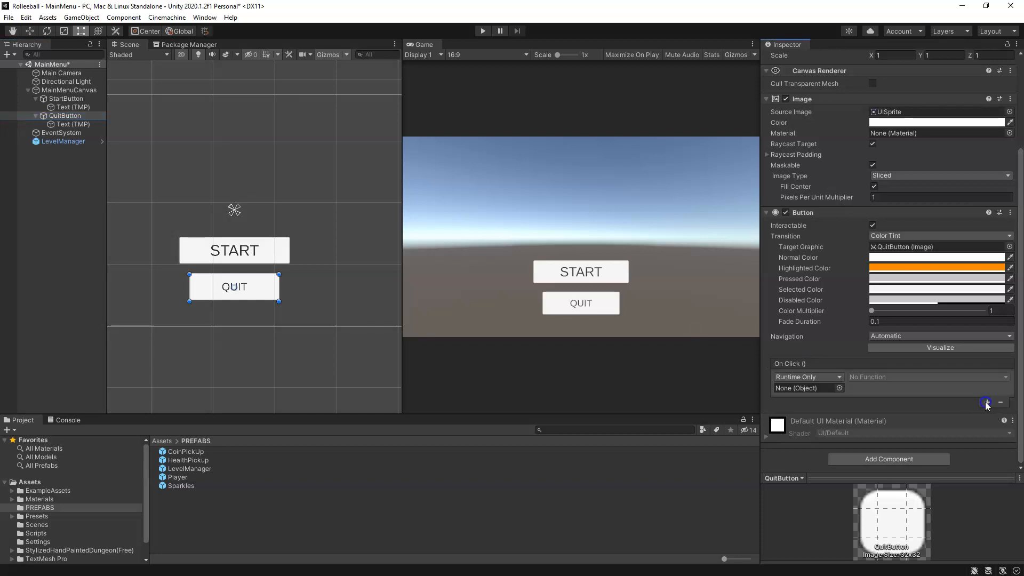
left_click_drag(55, 143, 807, 389)
left_click(890, 378)
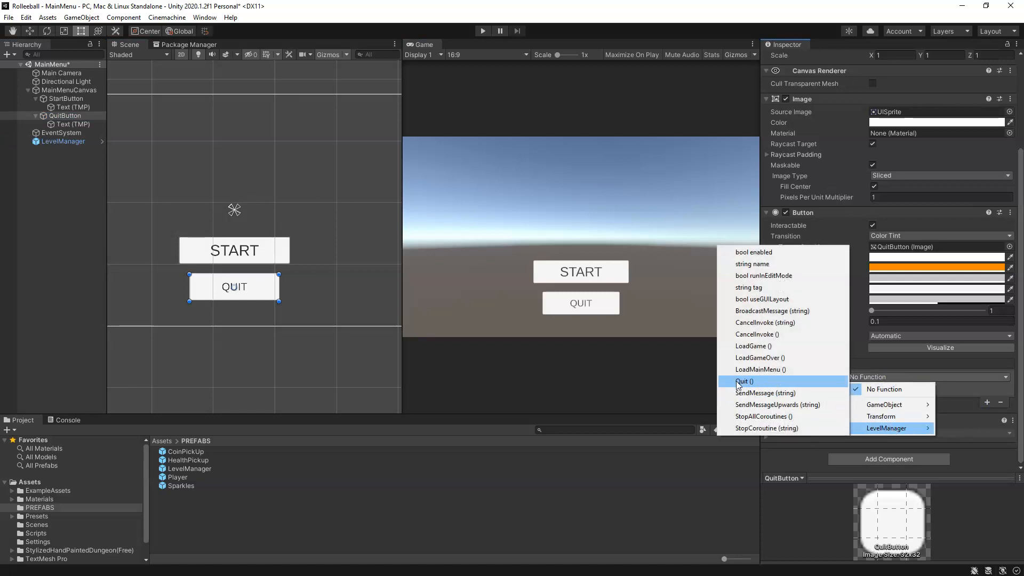
left_click(743, 381)
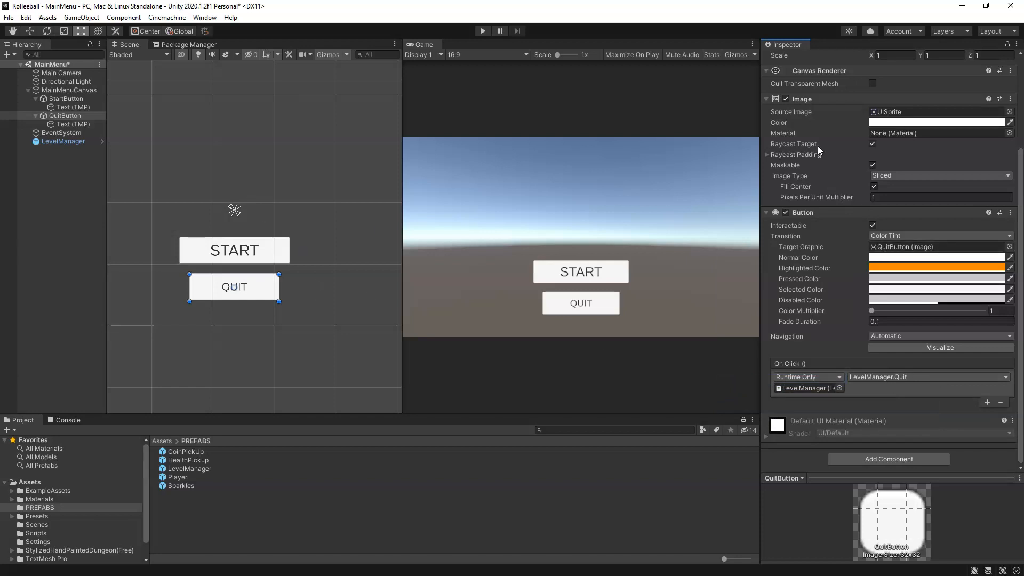
key("ctrl+s")
Step: Remove the deleted Scenes/SampleScene entry from the Scenes In Build list in Build Settings
left_click(9, 17)
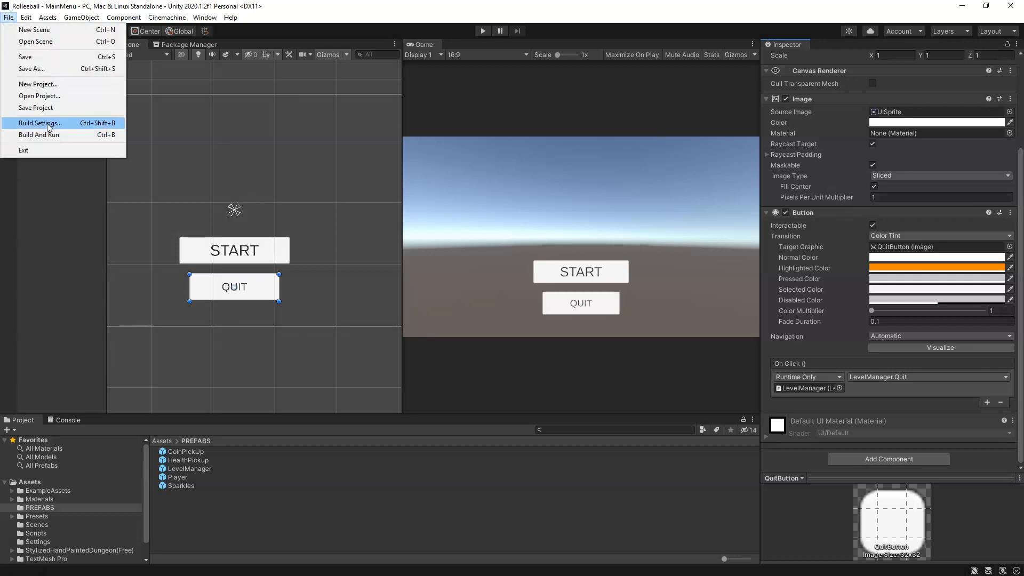
left_click(59, 124)
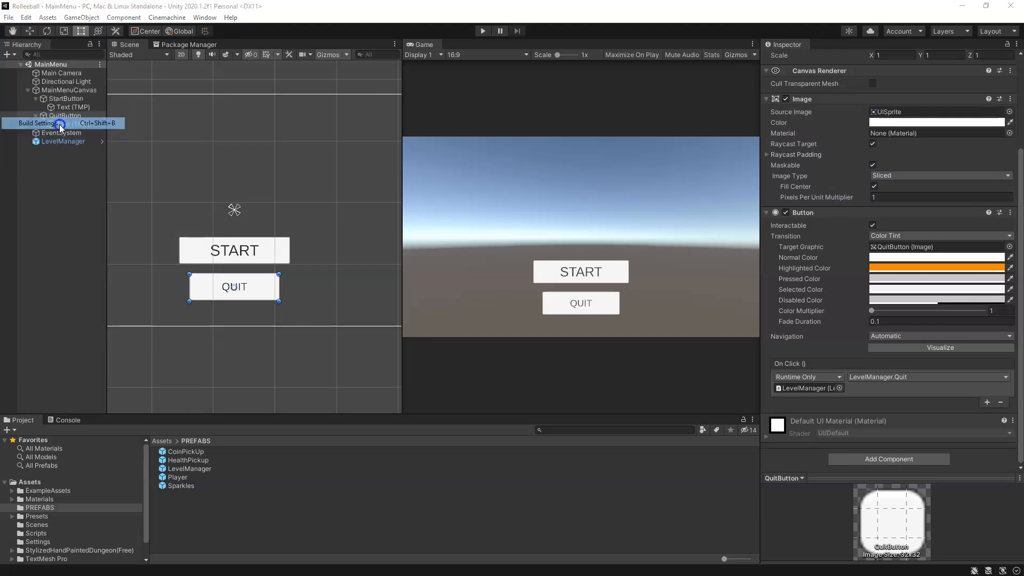
left_click_drag(804, 73, 453, 83)
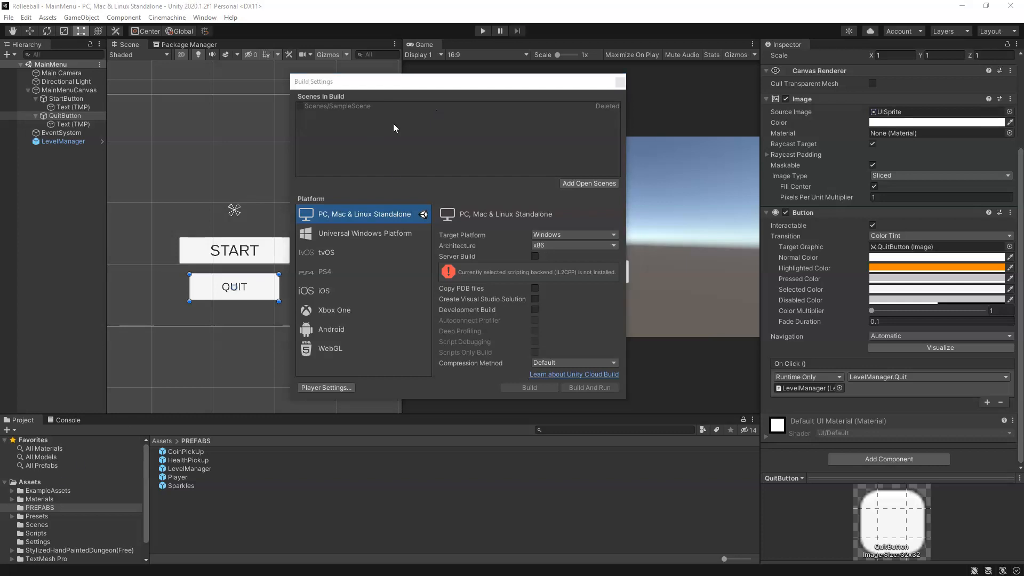
left_click(361, 107)
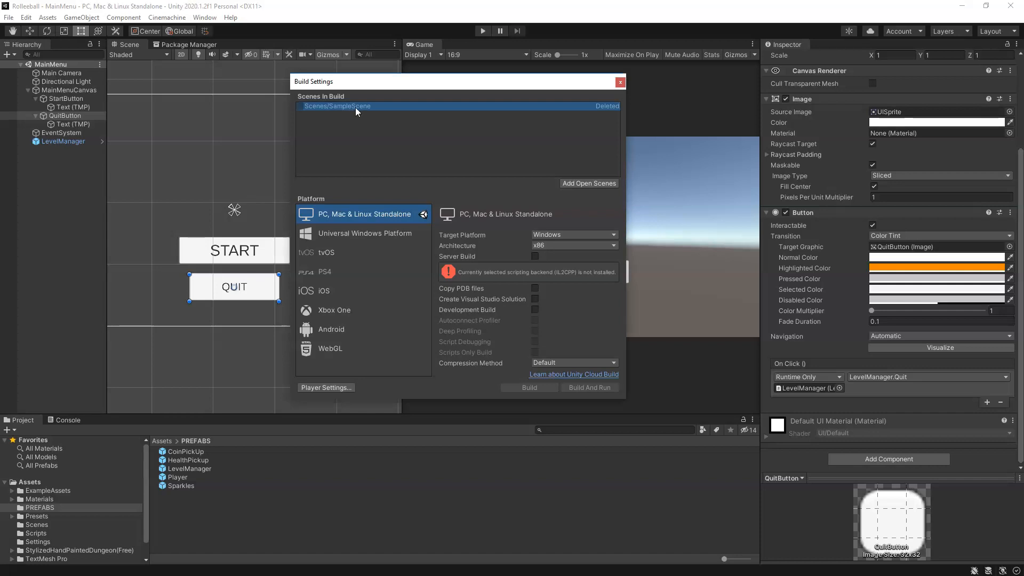
right_click(362, 106)
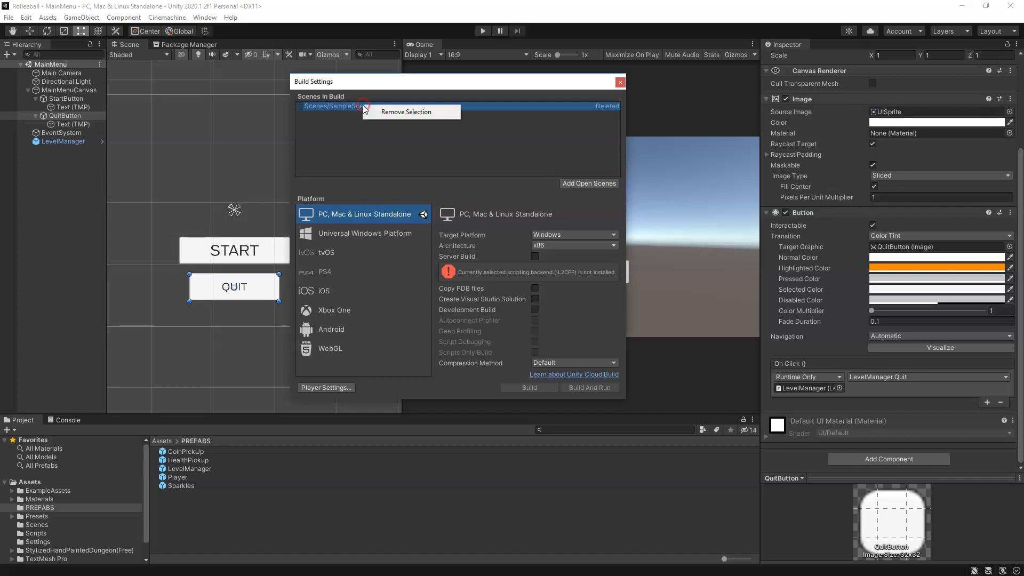
left_click(404, 112)
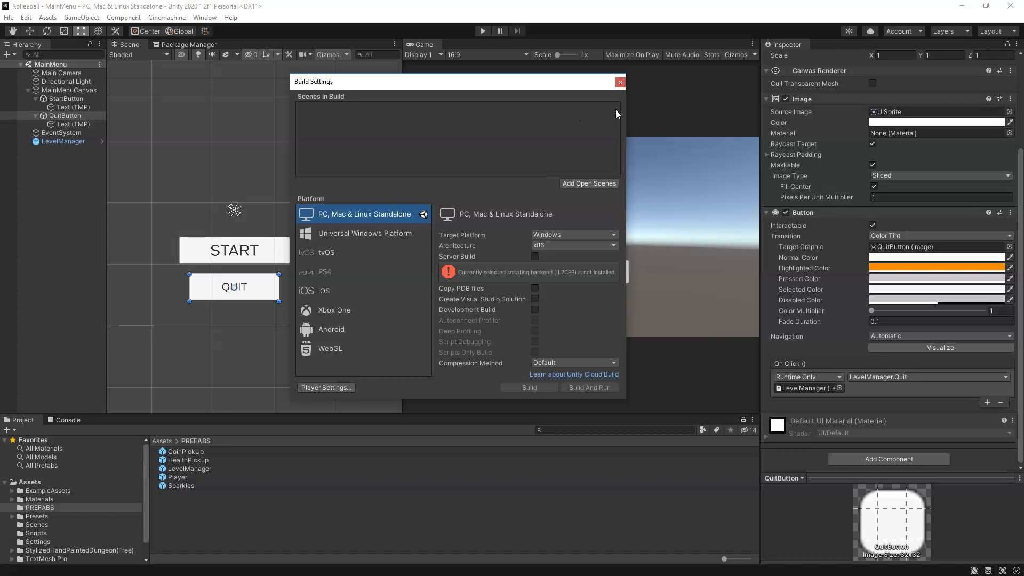
Step: Add the open MainMenu scene and then the Level01 scene to Scenes In Build, and close Build Settings
left_click(590, 183)
left_click(42, 525)
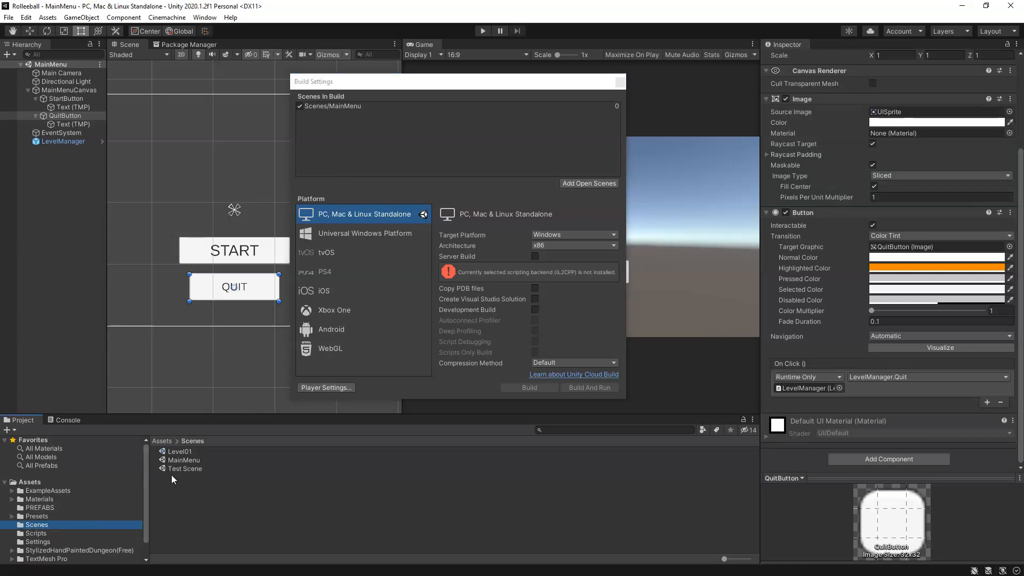
left_click_drag(174, 452, 339, 138)
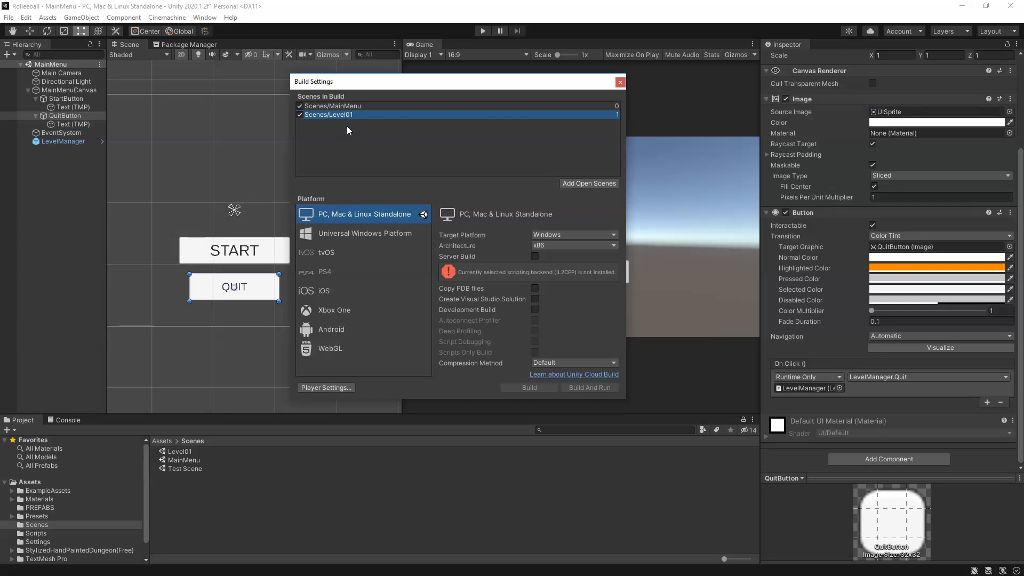
left_click_drag(411, 81, 417, 83)
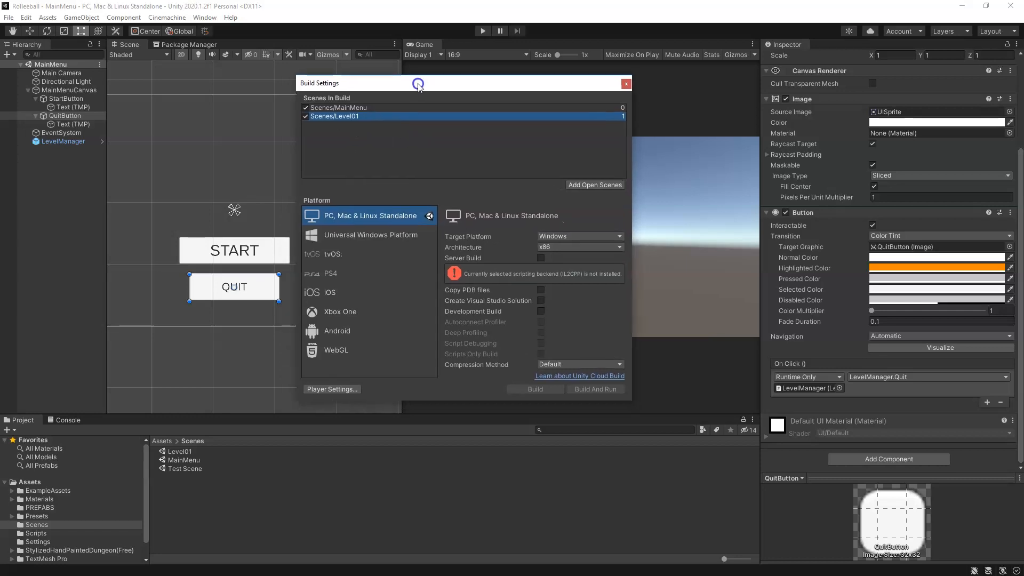
left_click(628, 85)
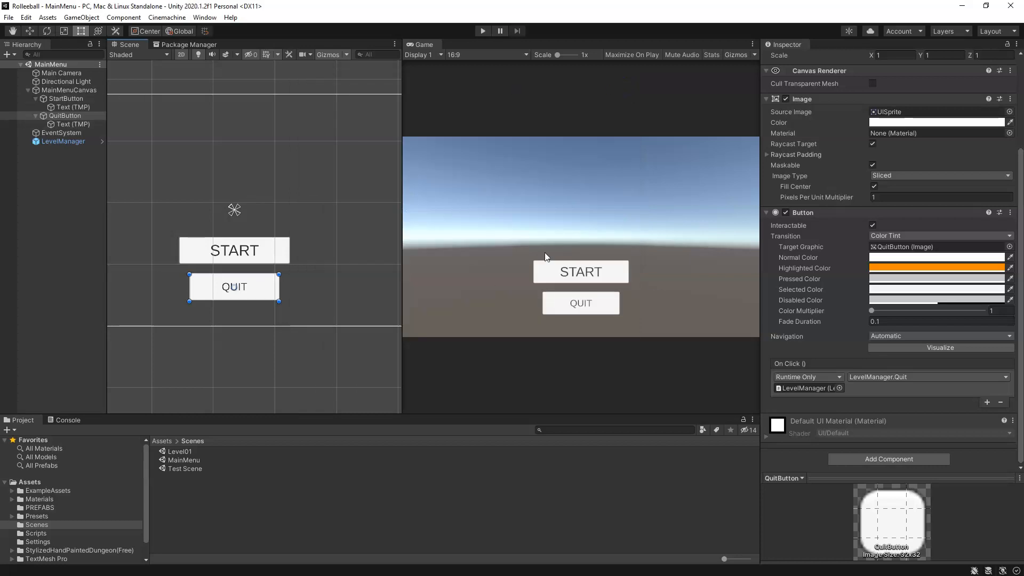
Step: Run the game to test the QUIT button, check its message in the Console, and test the START button
left_click(483, 32)
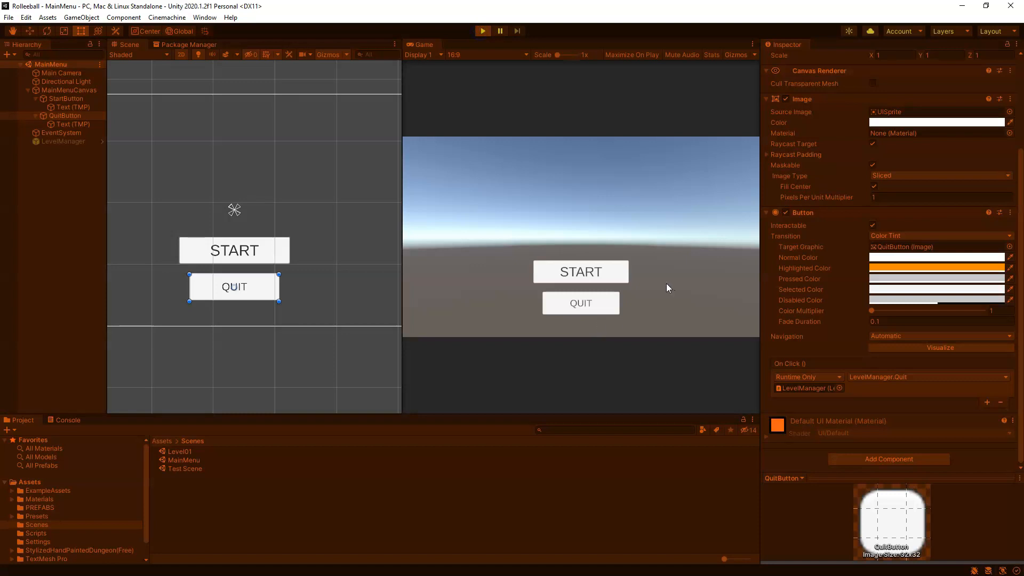
left_click(588, 305)
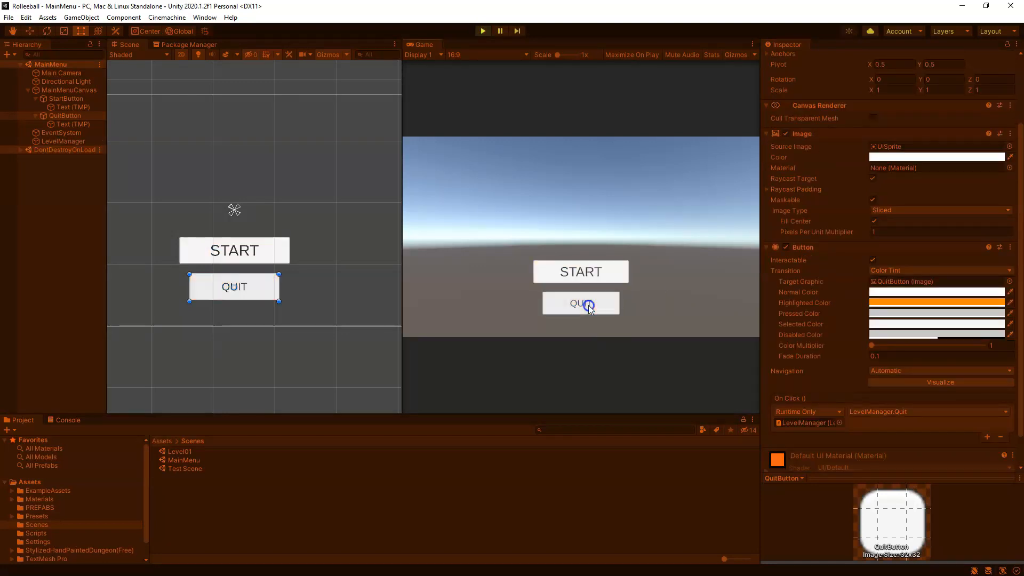
left_click(67, 421)
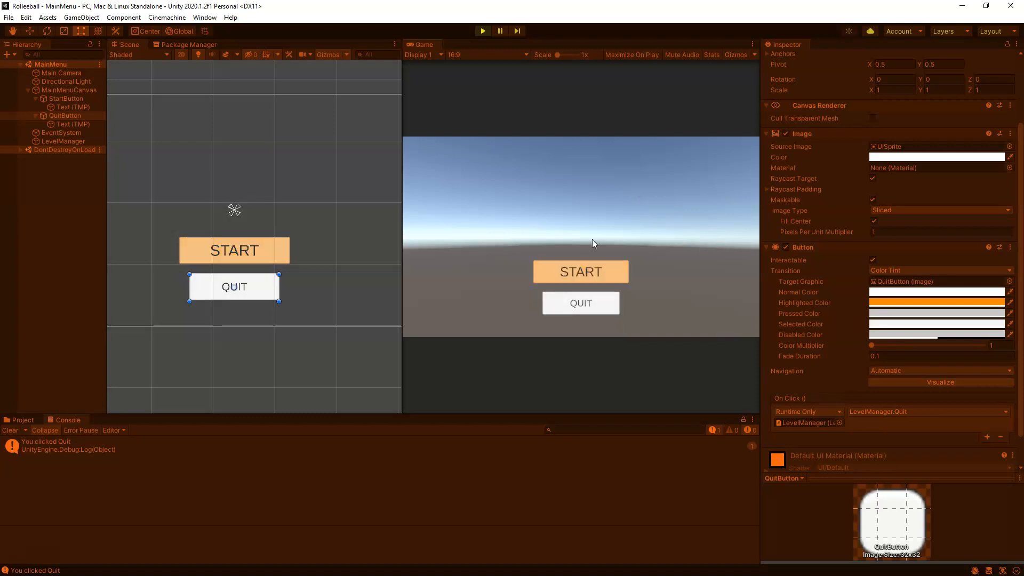
left_click(600, 273)
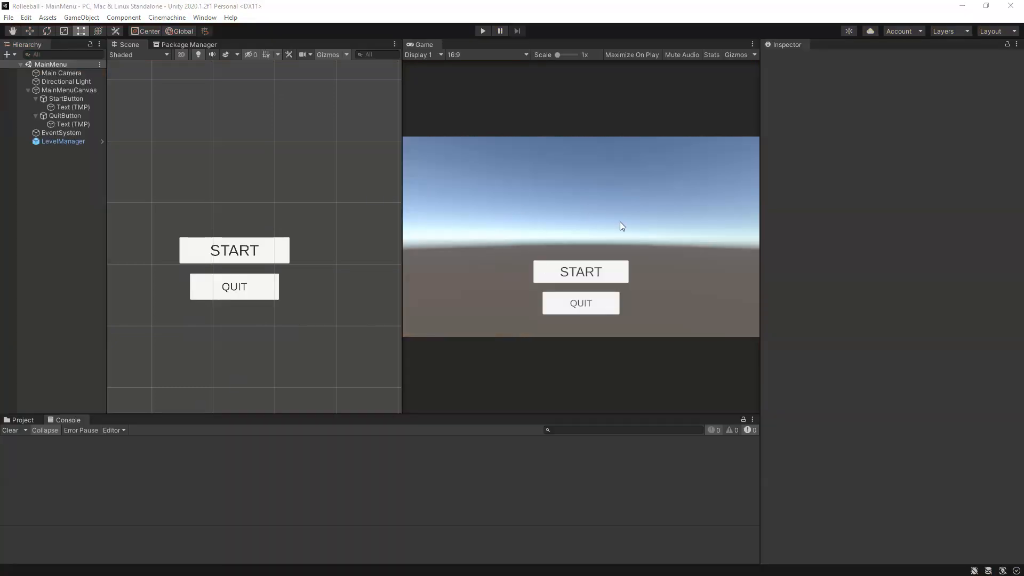
Step: Add a UI Image as a child of MainMenuCanvas and name it WhiteBackground
left_click(56, 90)
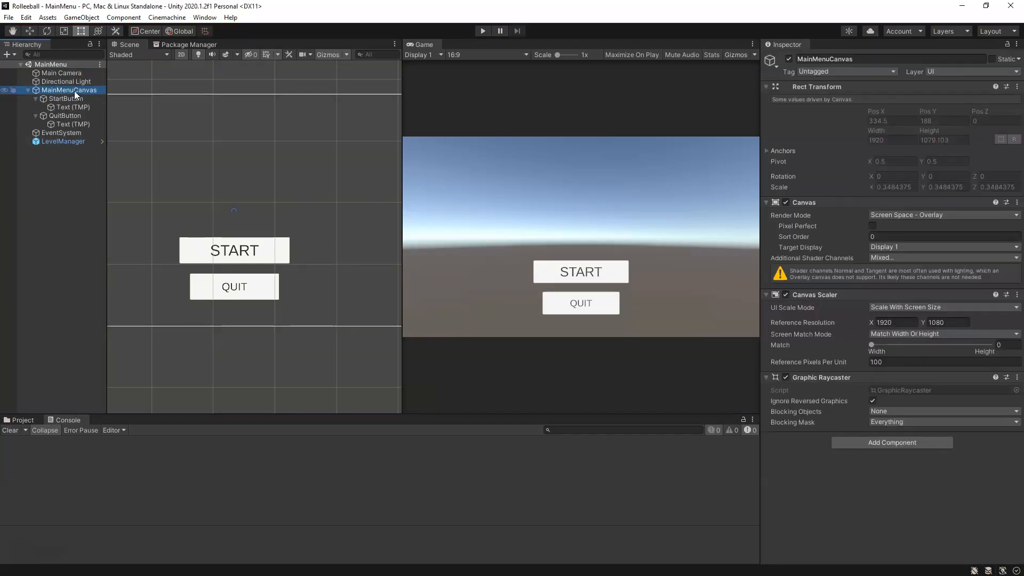
right_click(72, 91)
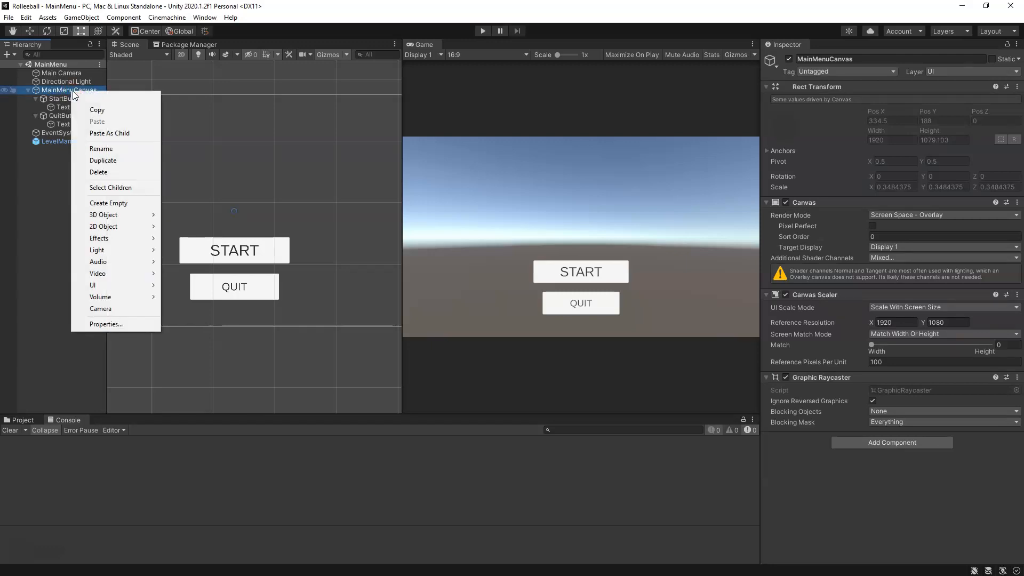
mouse_move(134, 285)
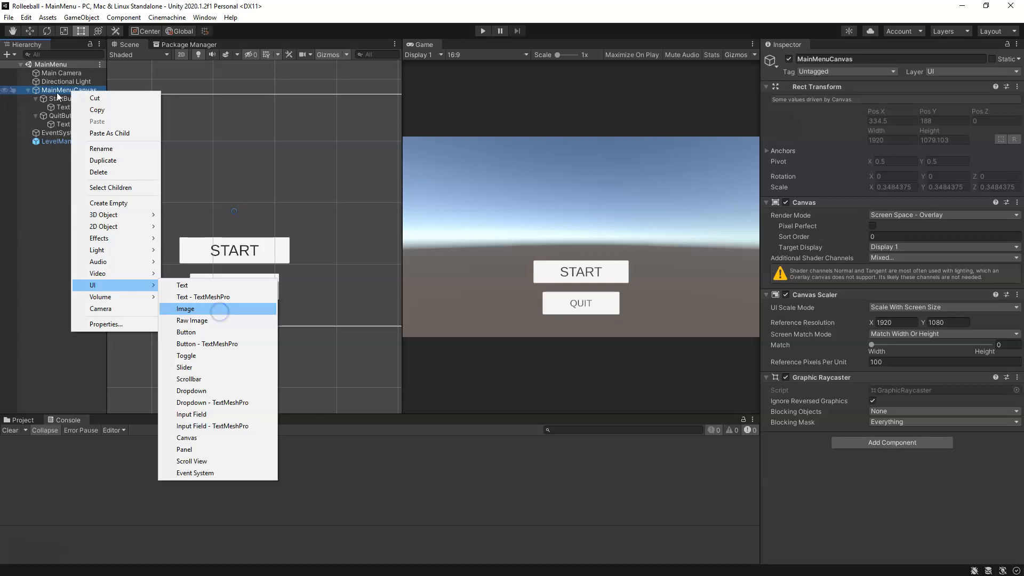
key("Return")
left_click(847, 60)
type("WhiteBackground")
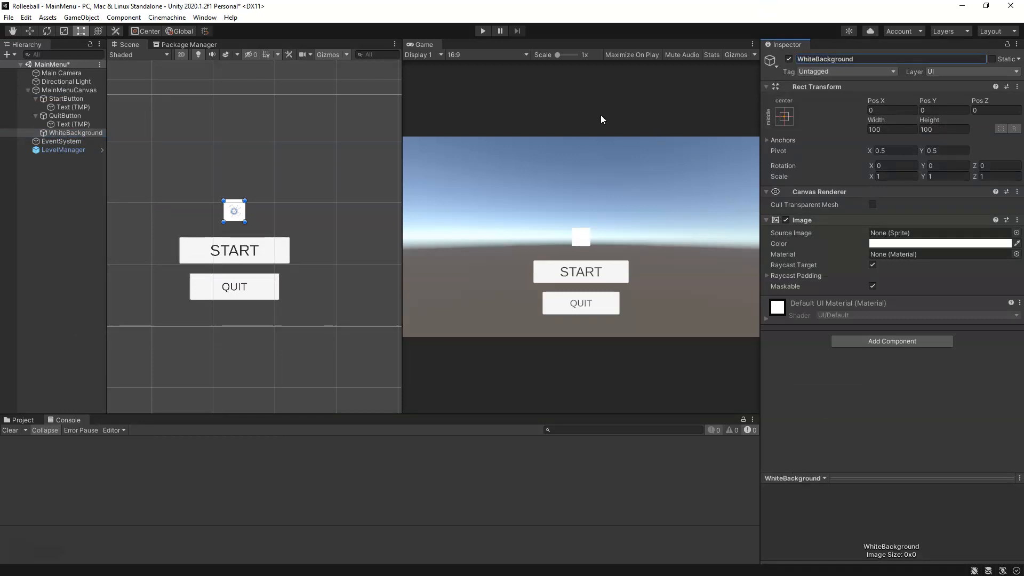
Step: Reset WhiteBackground's Rect Transform
scroll(213, 206, "down", 5)
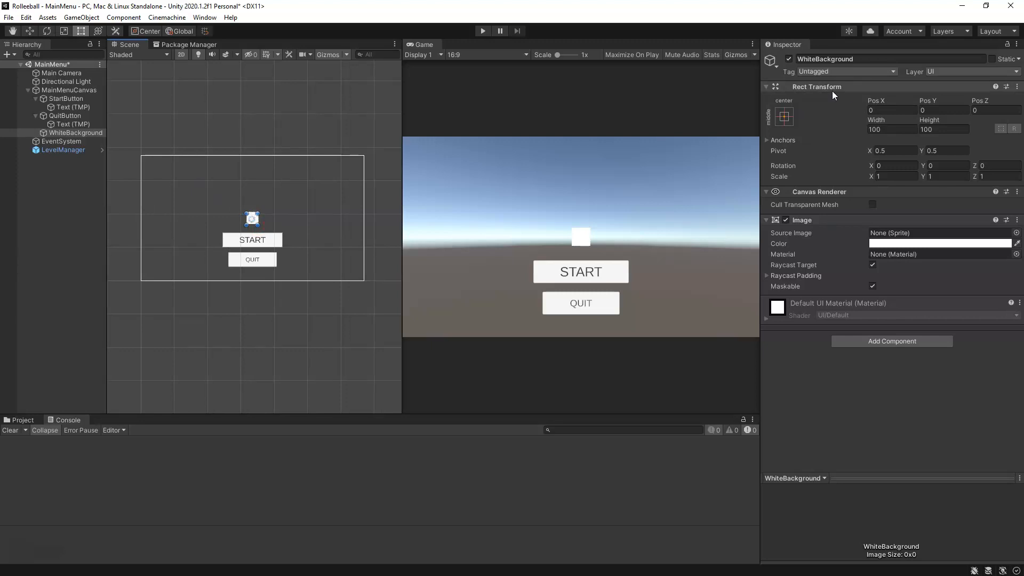
left_click(1017, 87)
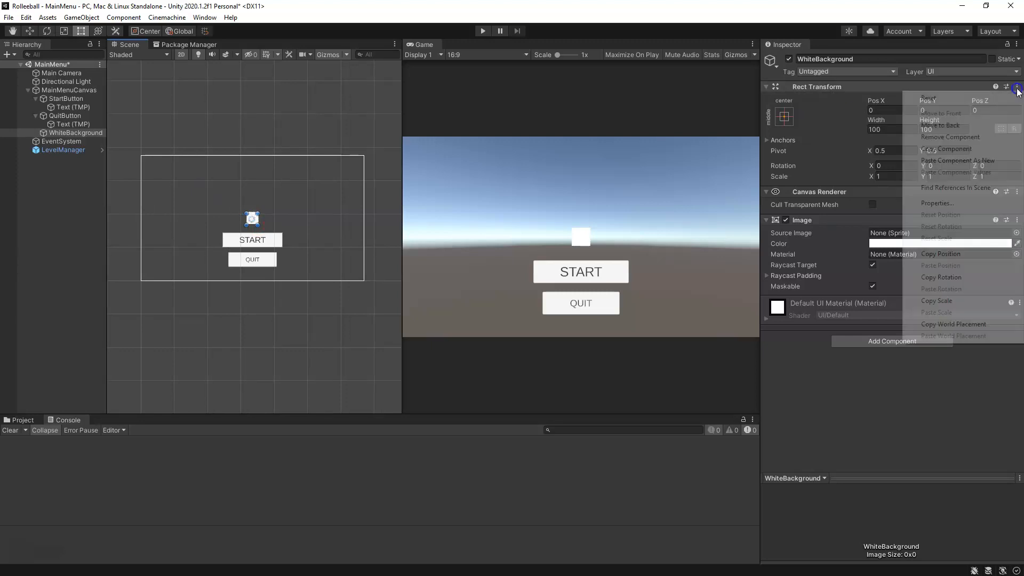
left_click(980, 99)
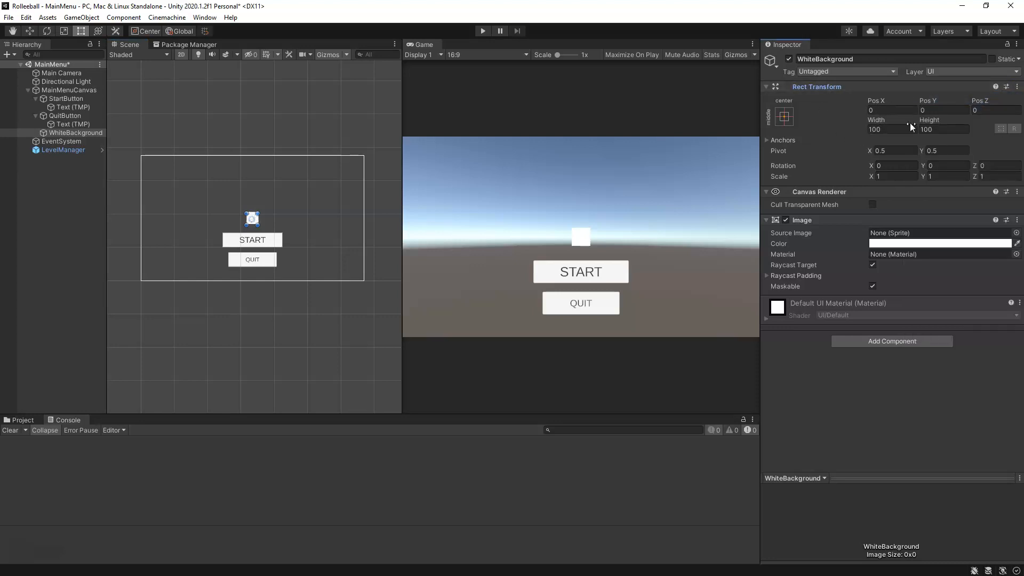
Step: Try the stretch-stretch anchor preset on WhiteBackground without also setting its position
left_click(784, 117)
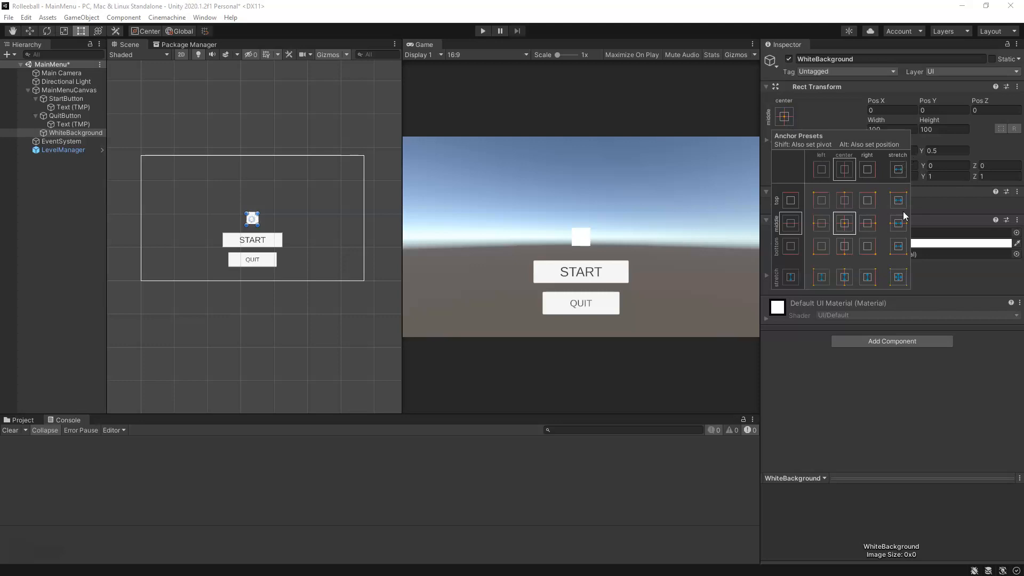
left_click(899, 278)
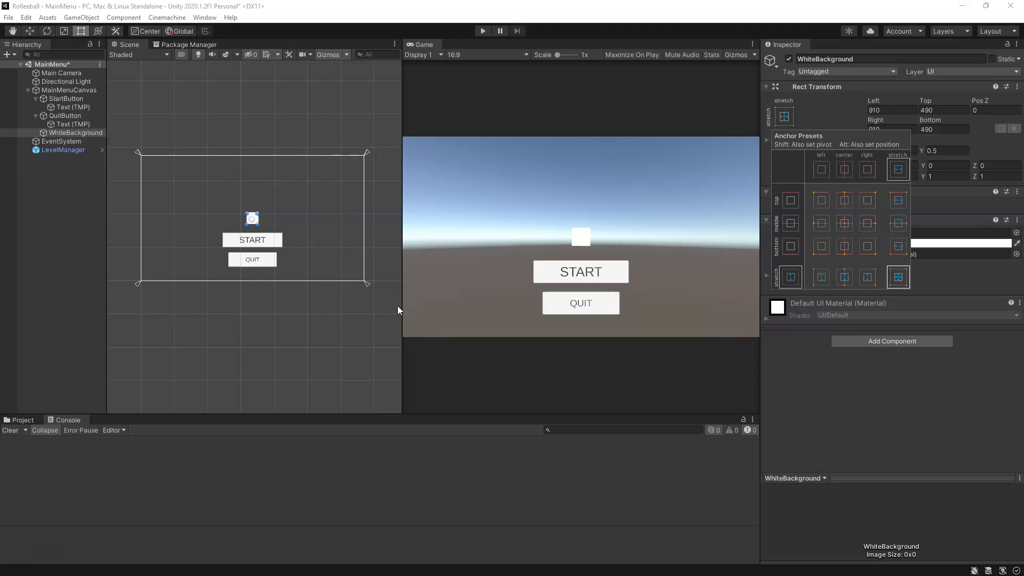
left_click(901, 280, "shift")
left_click(897, 280, "shift")
left_click(896, 277)
left_click(896, 278)
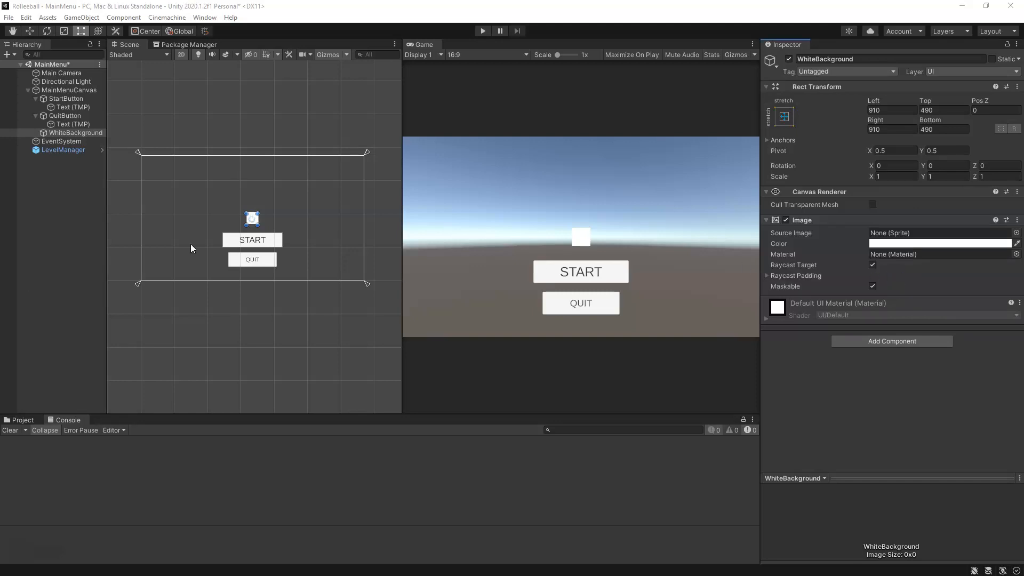
Step: Apply the stretch-stretch anchor preset to WhiteBackground, also setting its position so that it fills the canvas
left_click(787, 119)
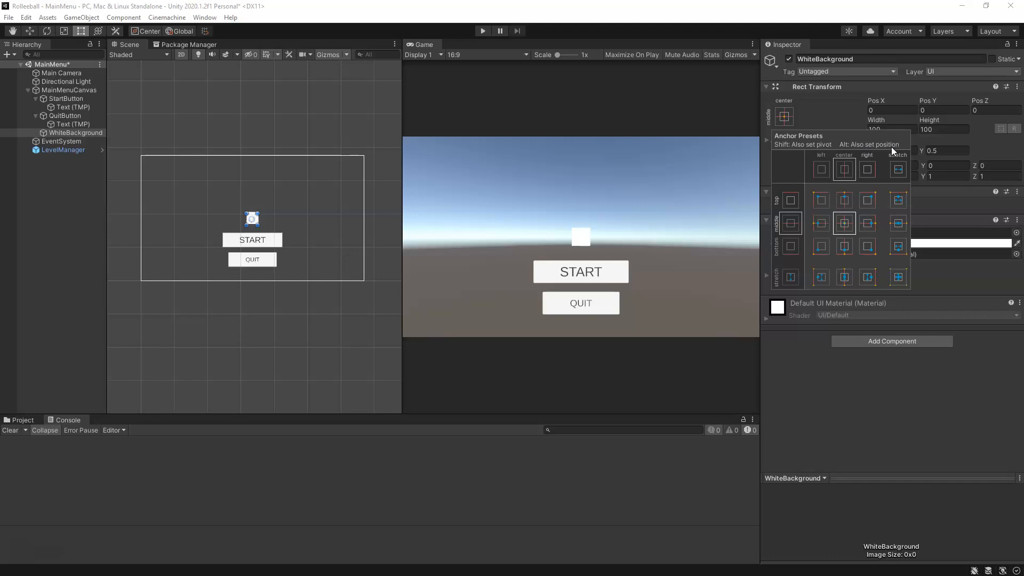
key("alt")
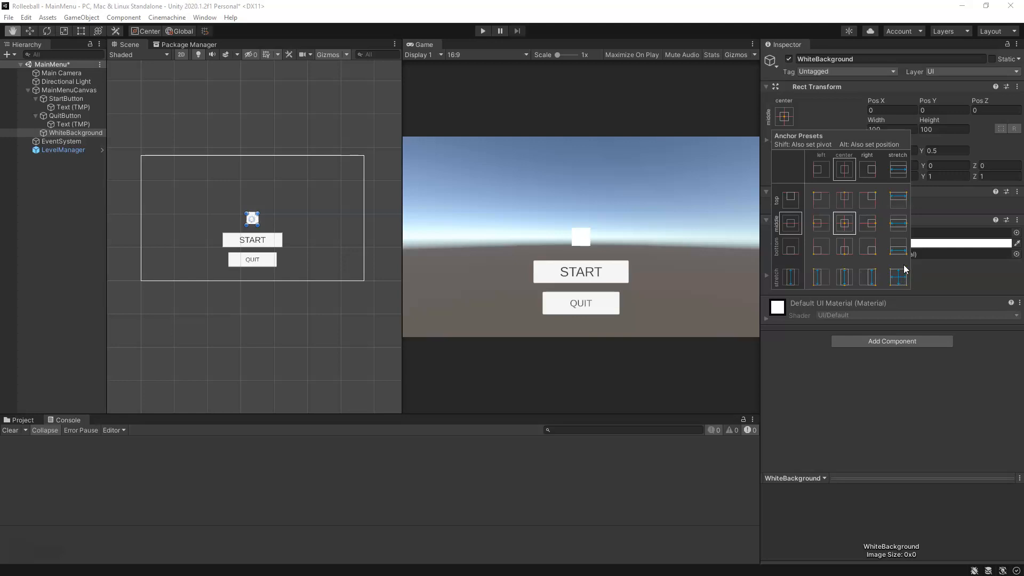
left_click(900, 278, "alt")
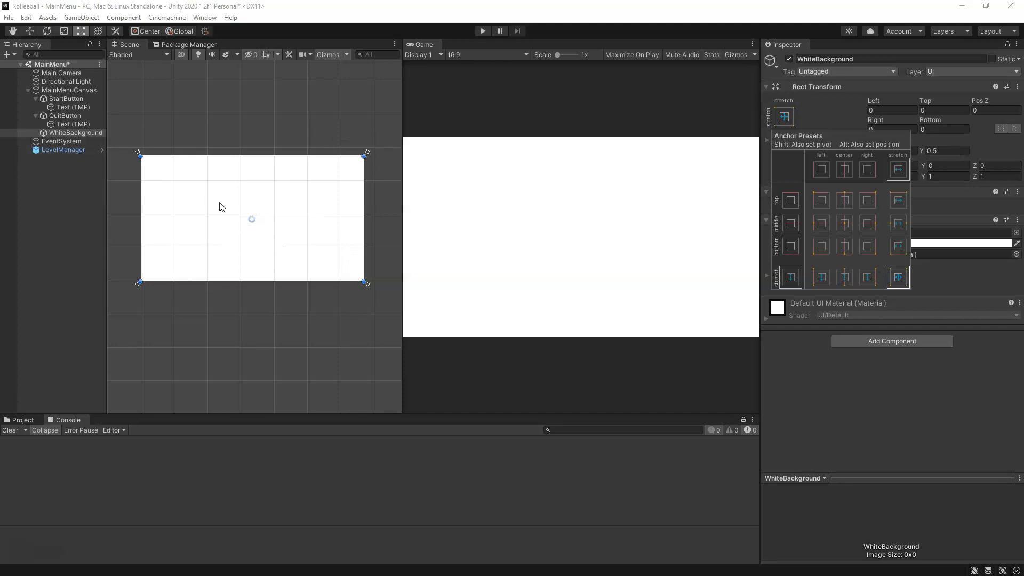
Step: Move WhiteBackground above StartButton in the hierarchy, as the first child of MainMenuCanvas, so it renders behind the buttons
left_click(94, 132)
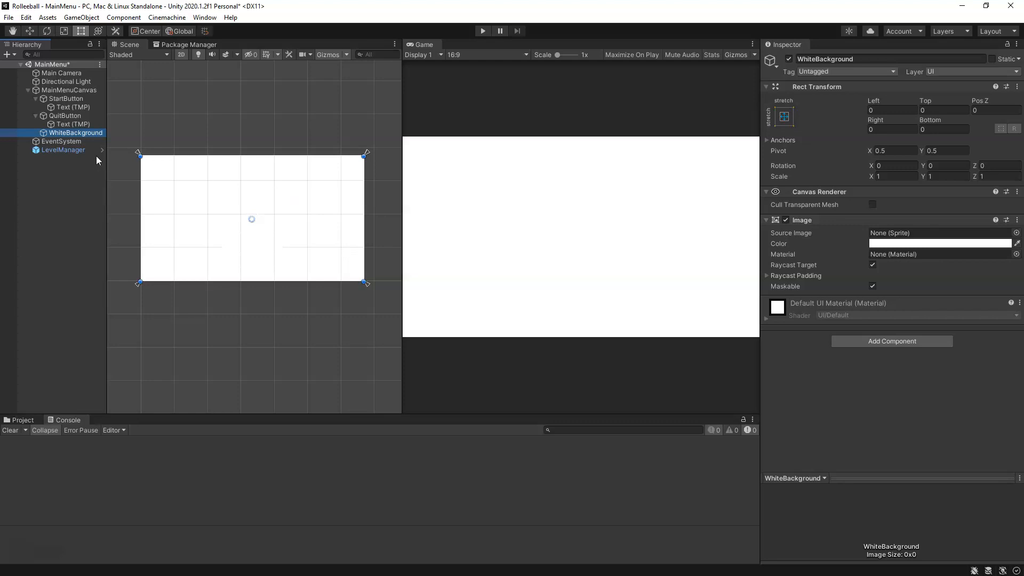
left_click(66, 133)
left_click(60, 141)
left_click(65, 131)
left_click_drag(72, 133, 65, 94)
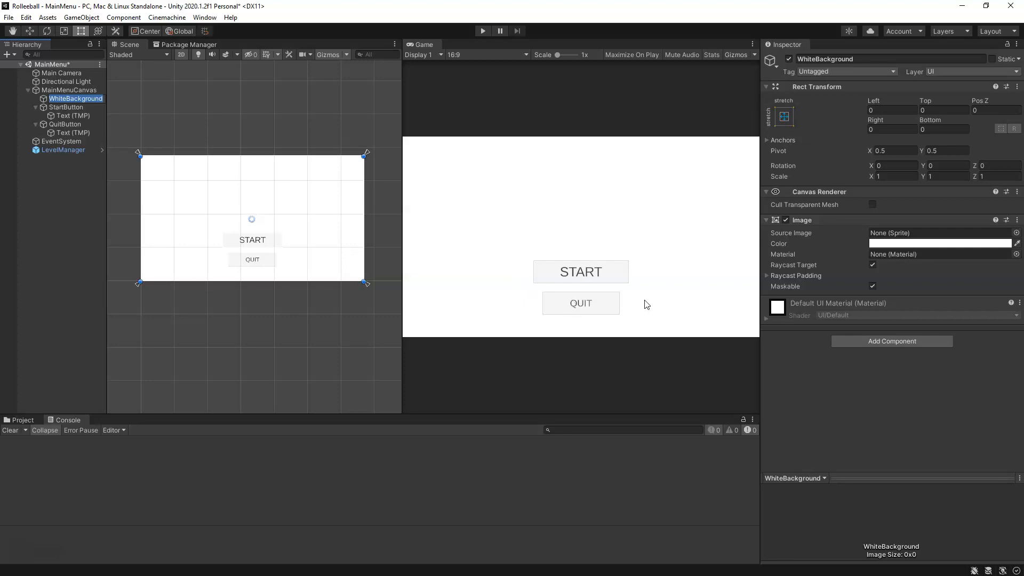
left_click(81, 108)
left_click(88, 100)
Step: Add another UI Image to MainMenuCanvas, sized about 620 by 321 and centered above the START button at about Pos Y 207
left_click(85, 90)
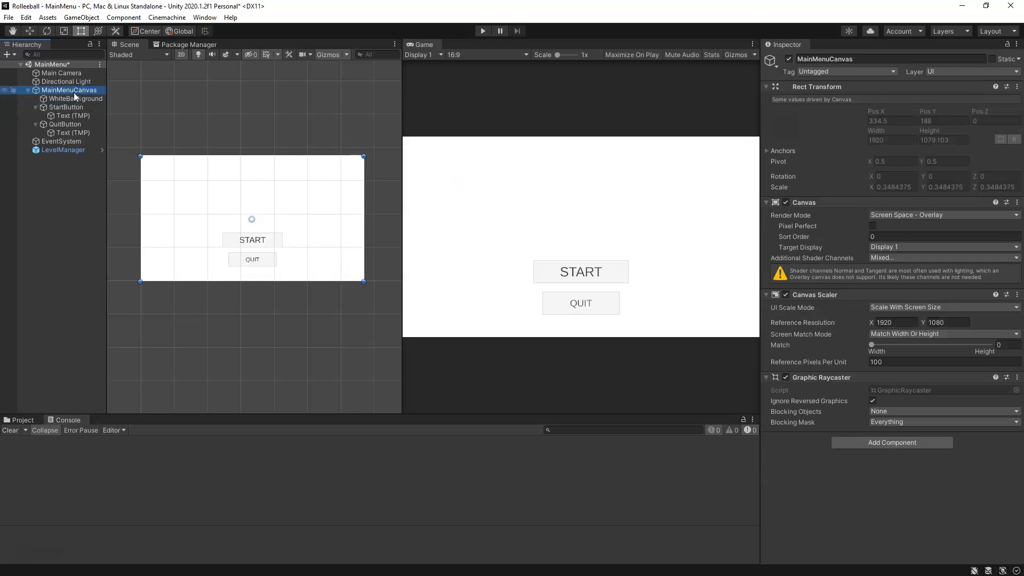
right_click(73, 91)
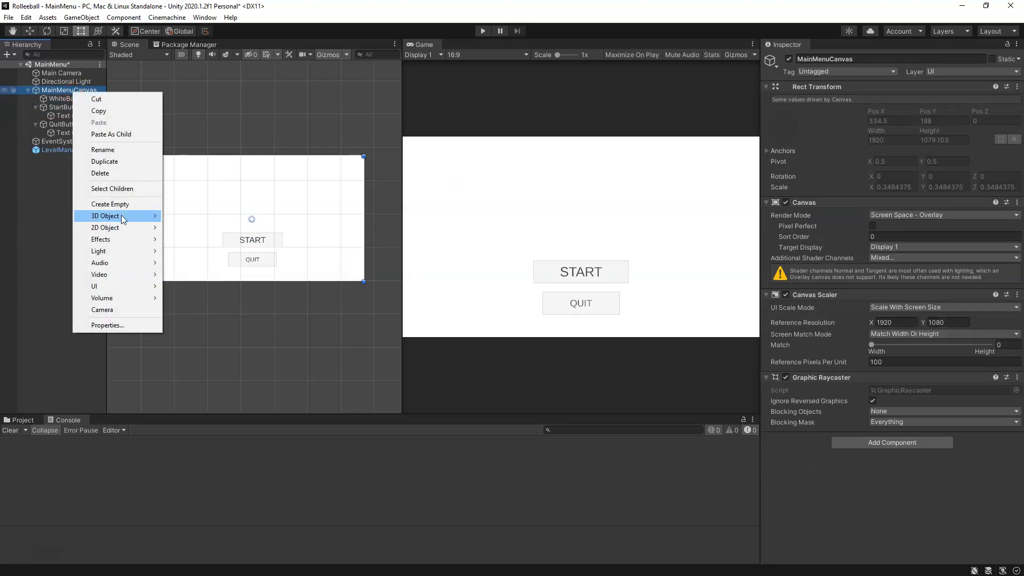
mouse_move(121, 285)
left_click(200, 313)
left_click_drag(258, 212, 277, 202)
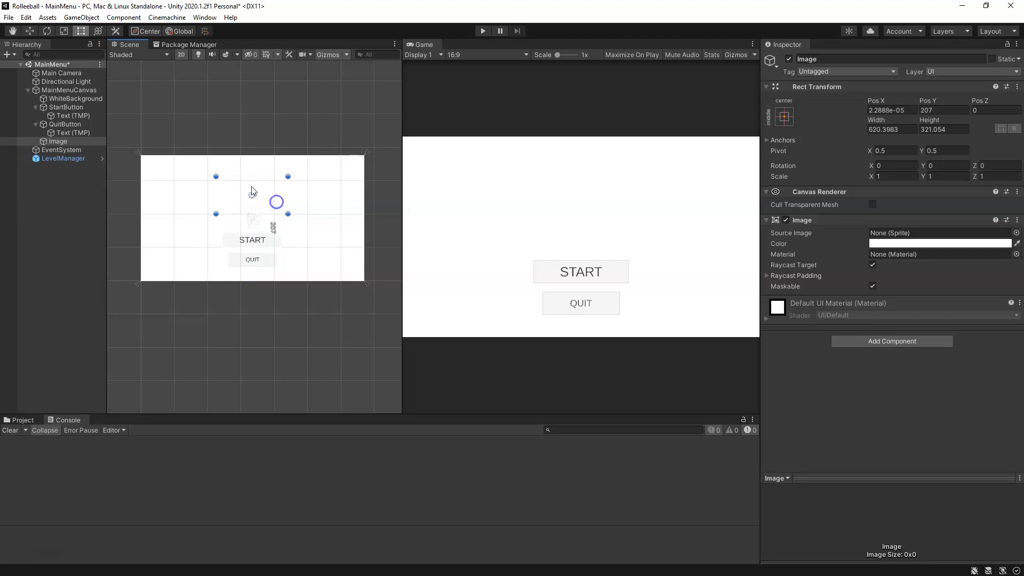
Step: Move the new Image directly below WhiteBackground in the hierarchy and rename it GameTitle
left_click_drag(66, 140, 72, 103)
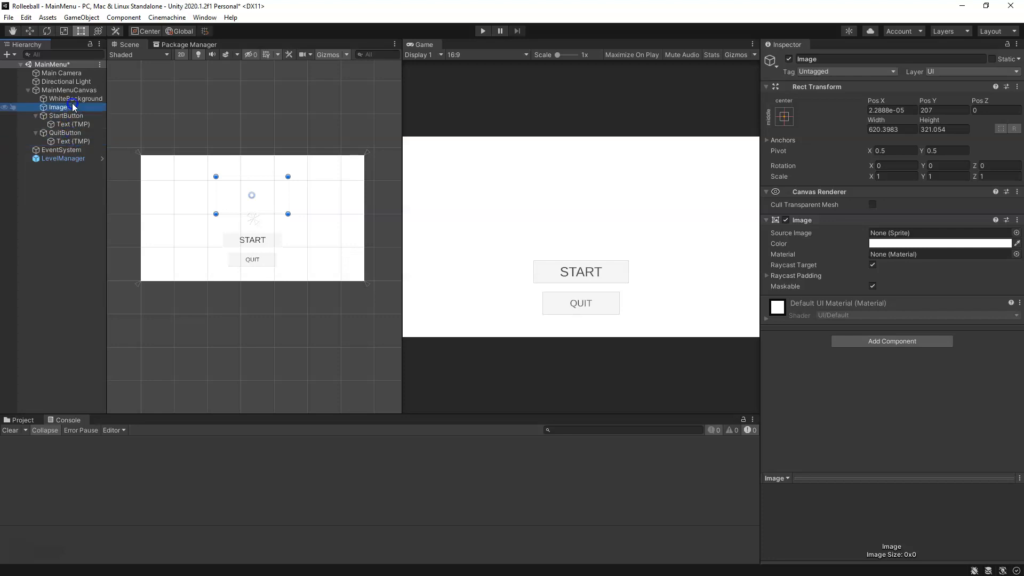
left_click(795, 57)
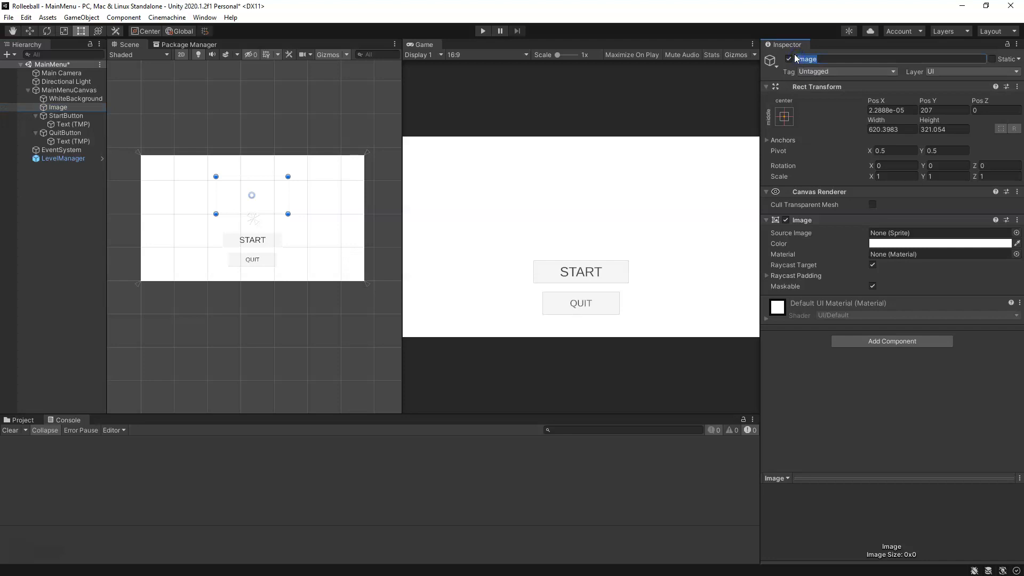
type("Title")
key("BackSpace")
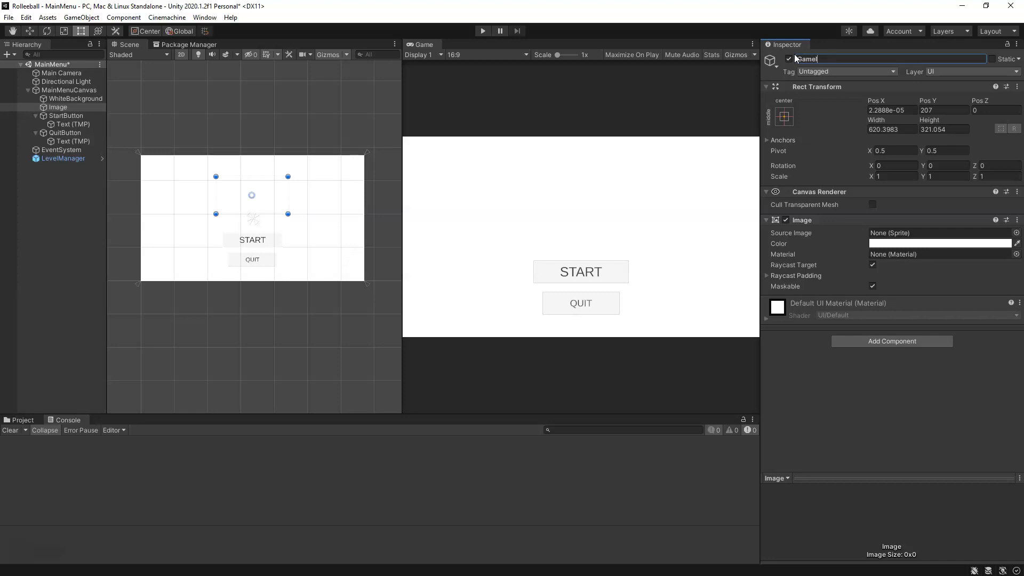
type("Title")
key("Return")
left_click(802, 222)
left_click(808, 222)
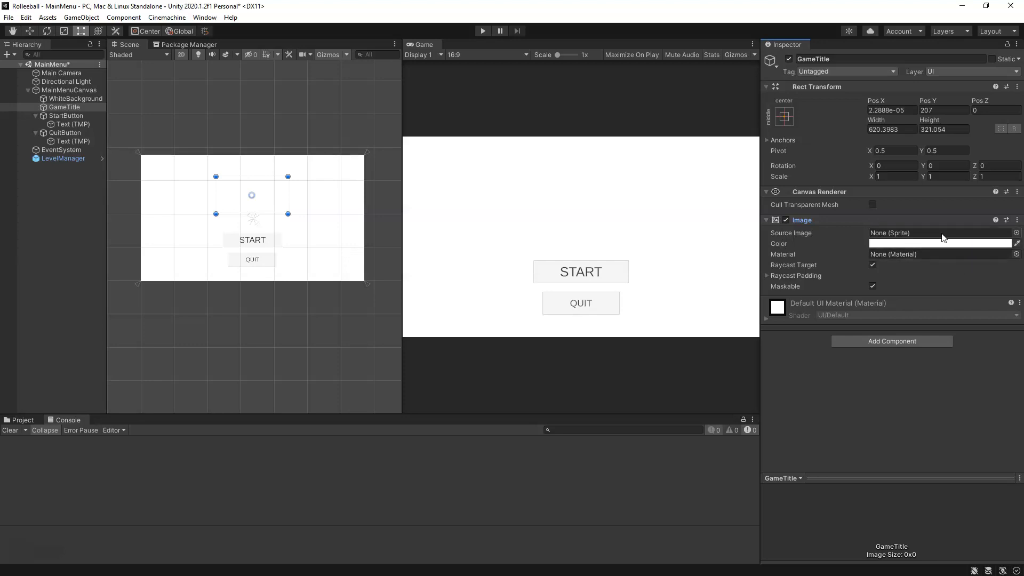
Step: Open the Materials/UI asset folder and preview the Rolleeball TitleImage texture at a larger size
left_click(22, 421)
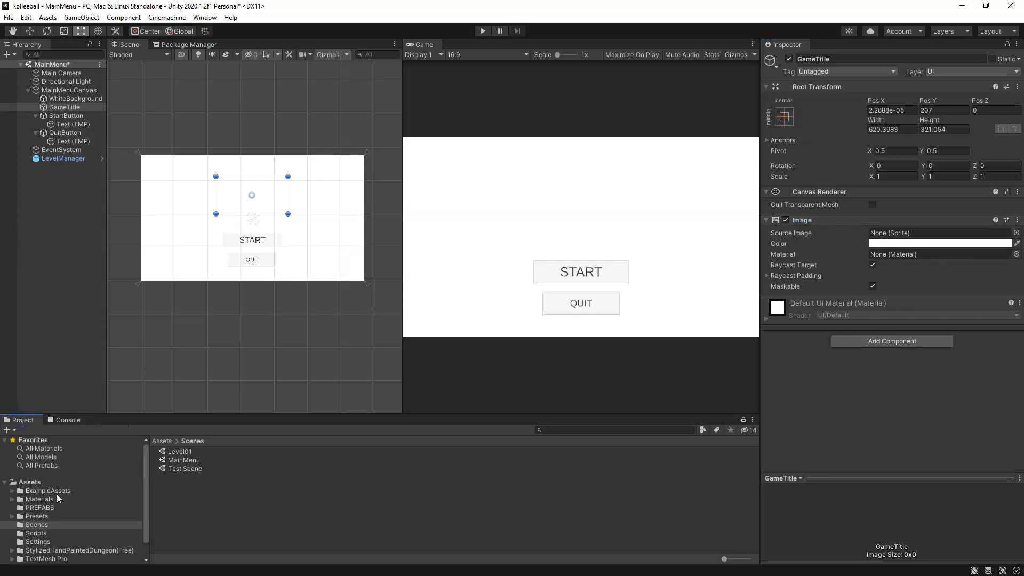
left_click(45, 501)
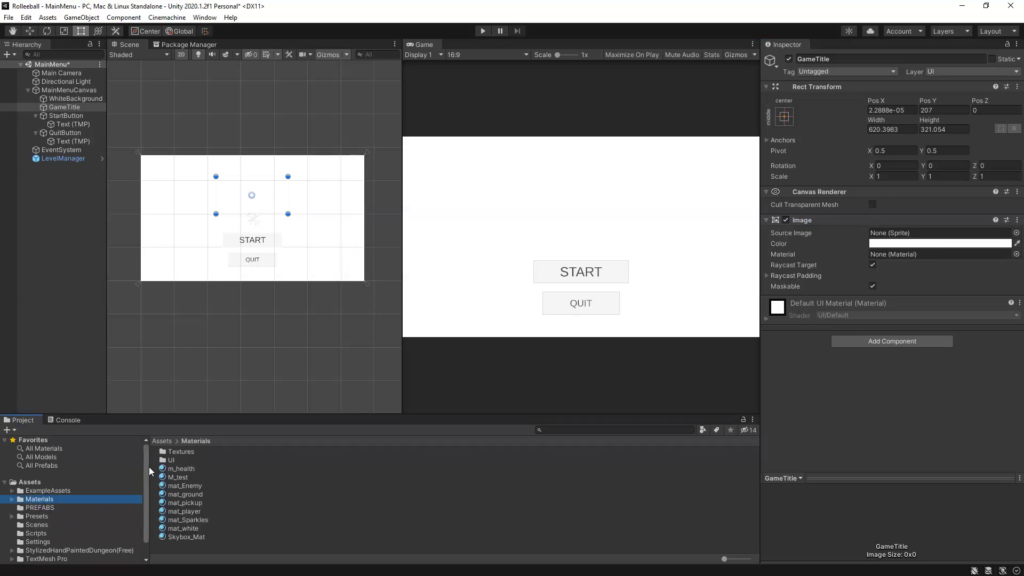
double_click(170, 460)
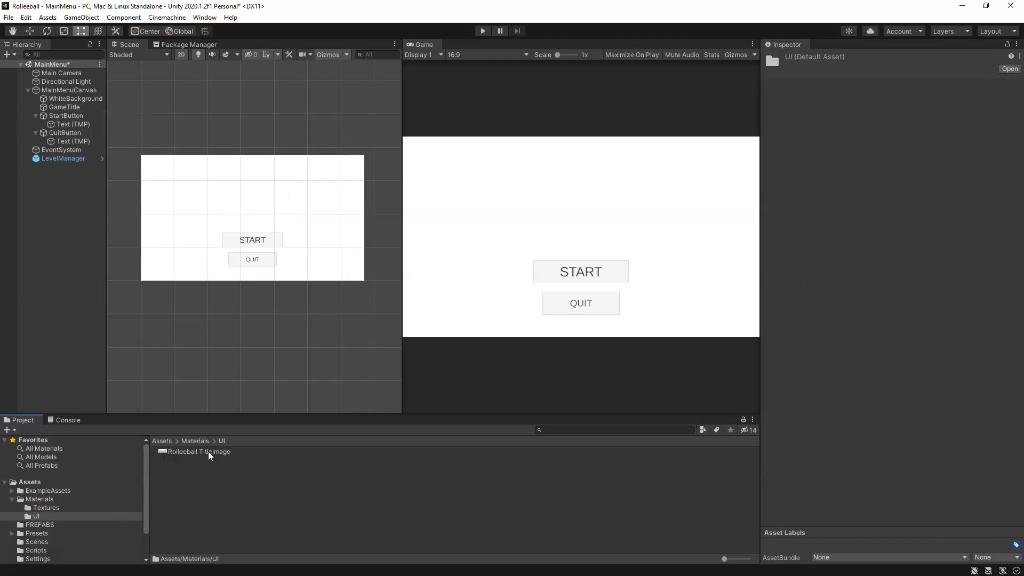
left_click(208, 451)
left_click_drag(872, 448, 872, 427)
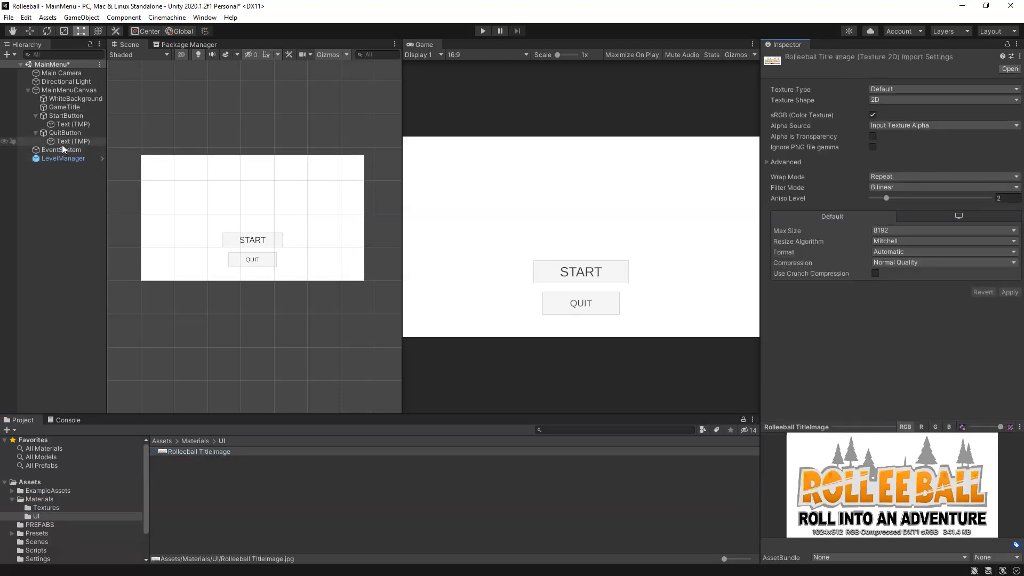
Step: Try to assign the Rolleeball TitleImage texture as the source image of GameTitle
left_click(66, 107)
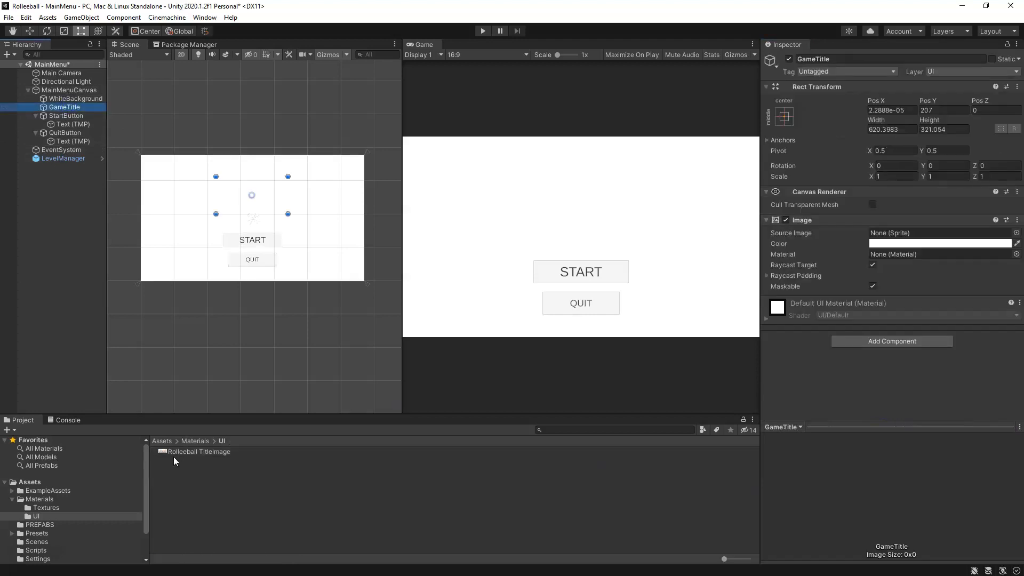
left_click_drag(178, 453, 913, 233)
Step: Change the Rolleeball TitleImage texture type to Sprite (2D and UI) and apply the import settings
left_click(210, 452)
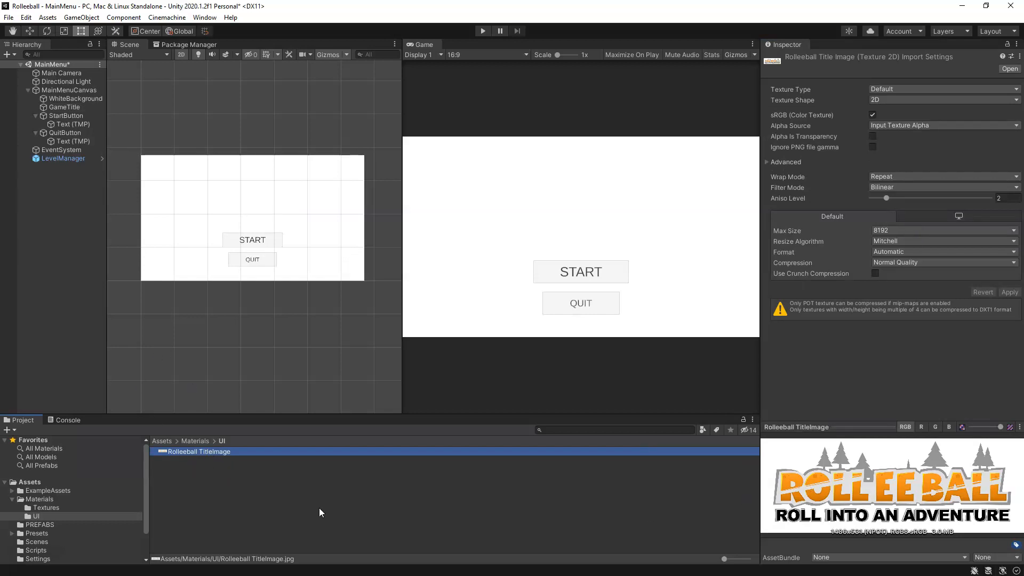
left_click(925, 91)
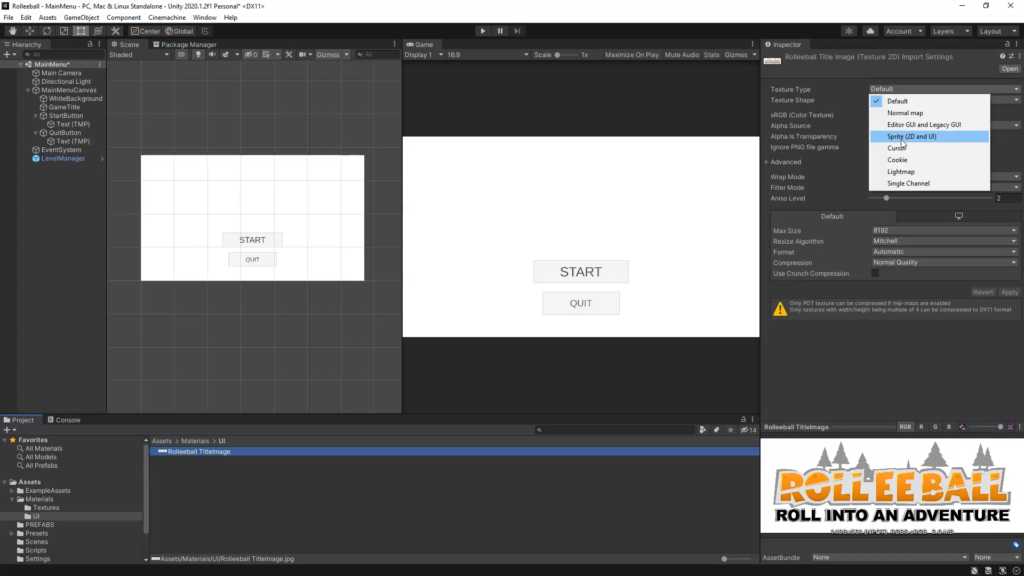
left_click(936, 136)
left_click(1009, 336)
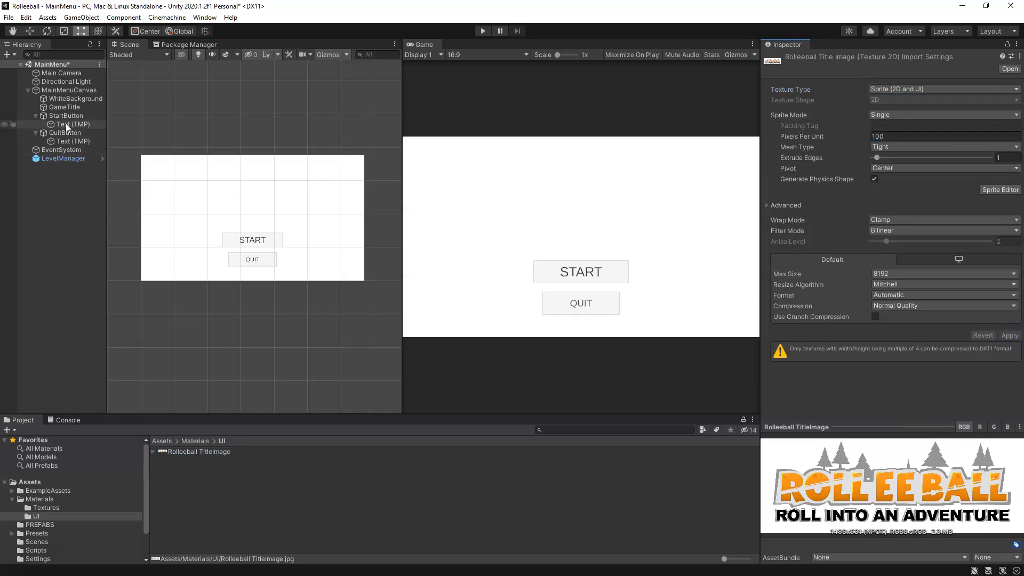
Step: Assign the Rolleeball TitleImage sprite as GameTitle's source image and enable Preserve Aspect
left_click(66, 107)
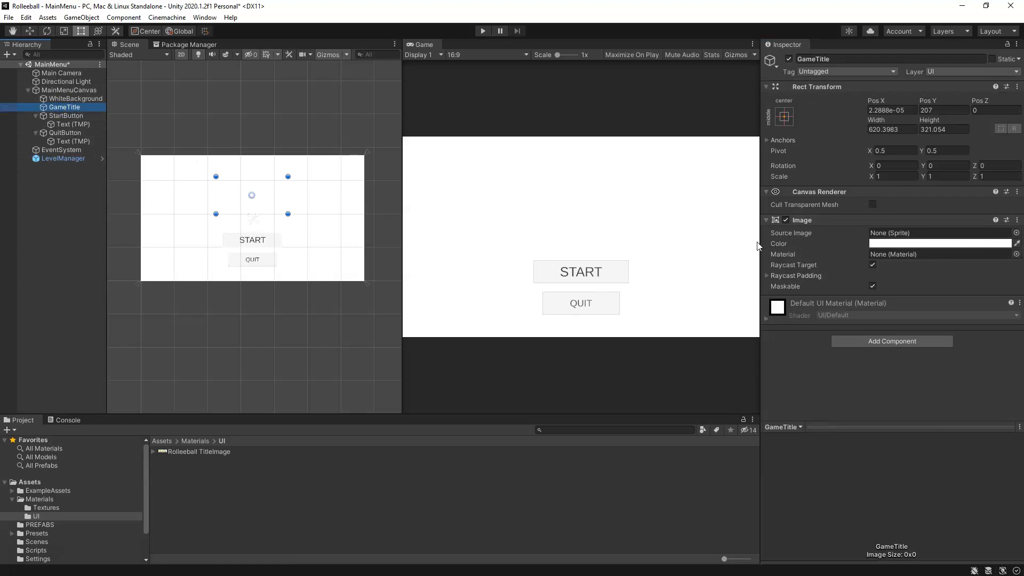
left_click_drag(204, 451, 960, 233)
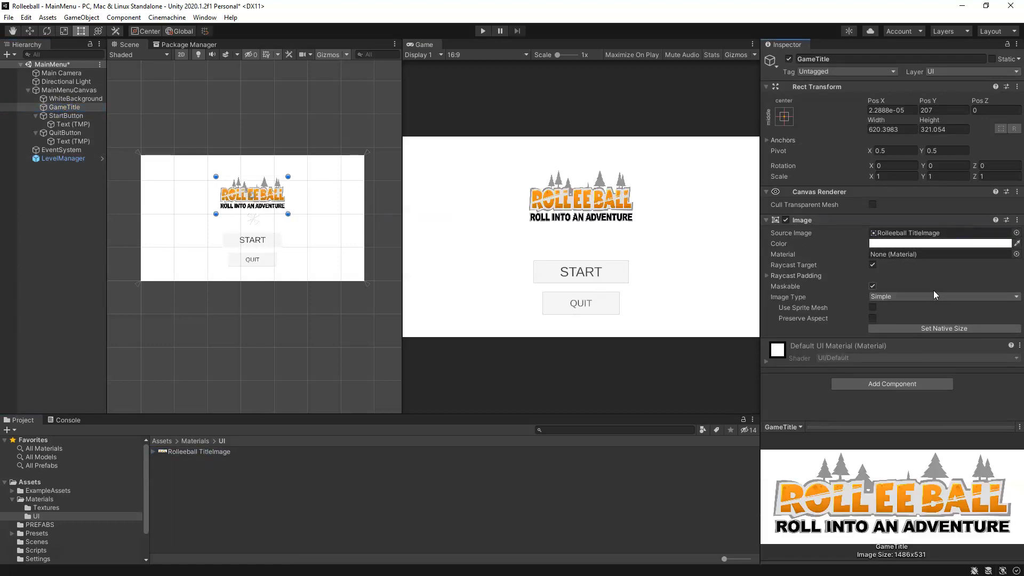
left_click(873, 319)
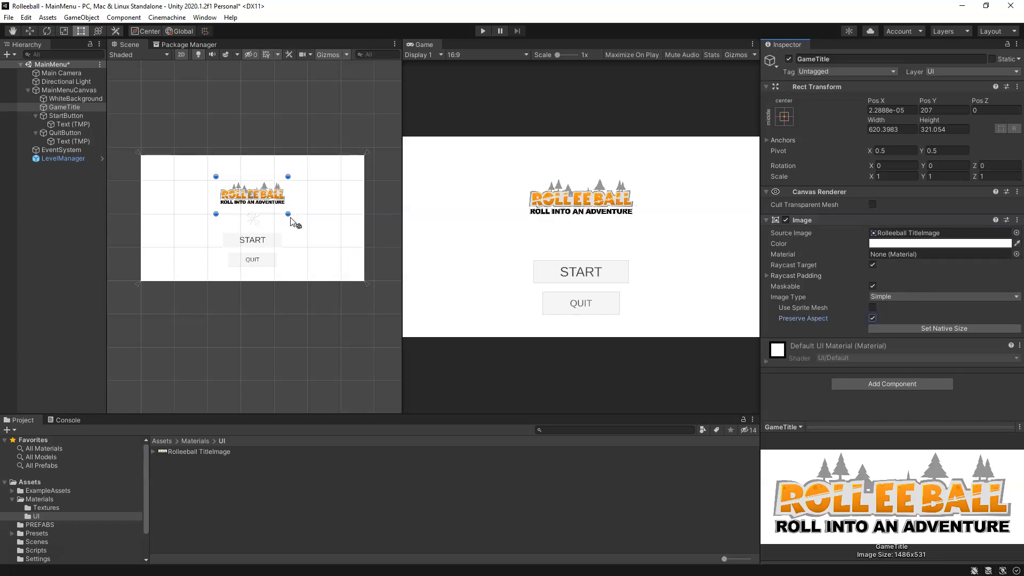
Step: Enlarge GameTitle to about 1514 by 726 and center it horizontally above the START button at about Pos Y 176
left_click_drag(288, 213, 362, 246)
left_click_drag(331, 219, 307, 202)
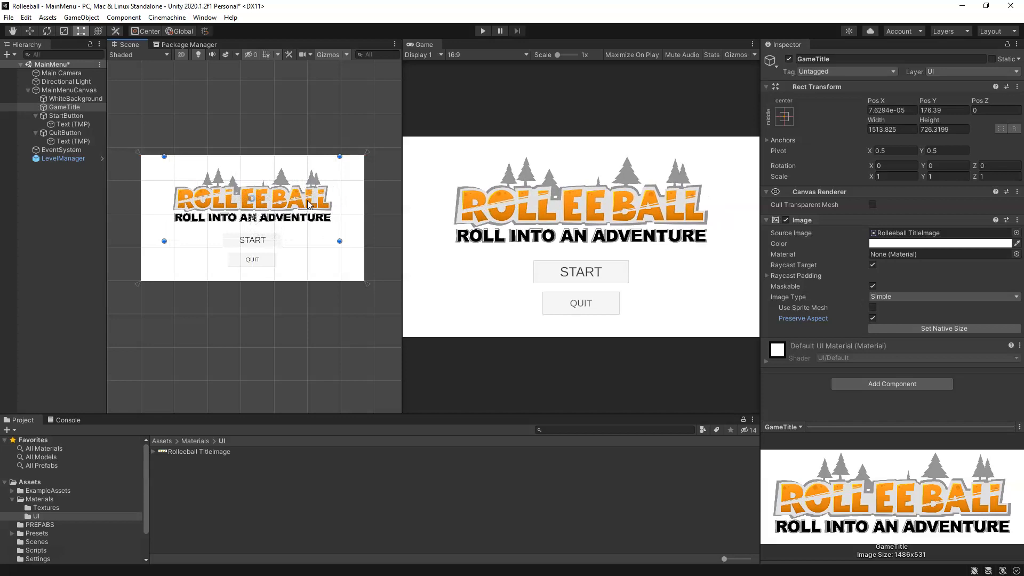